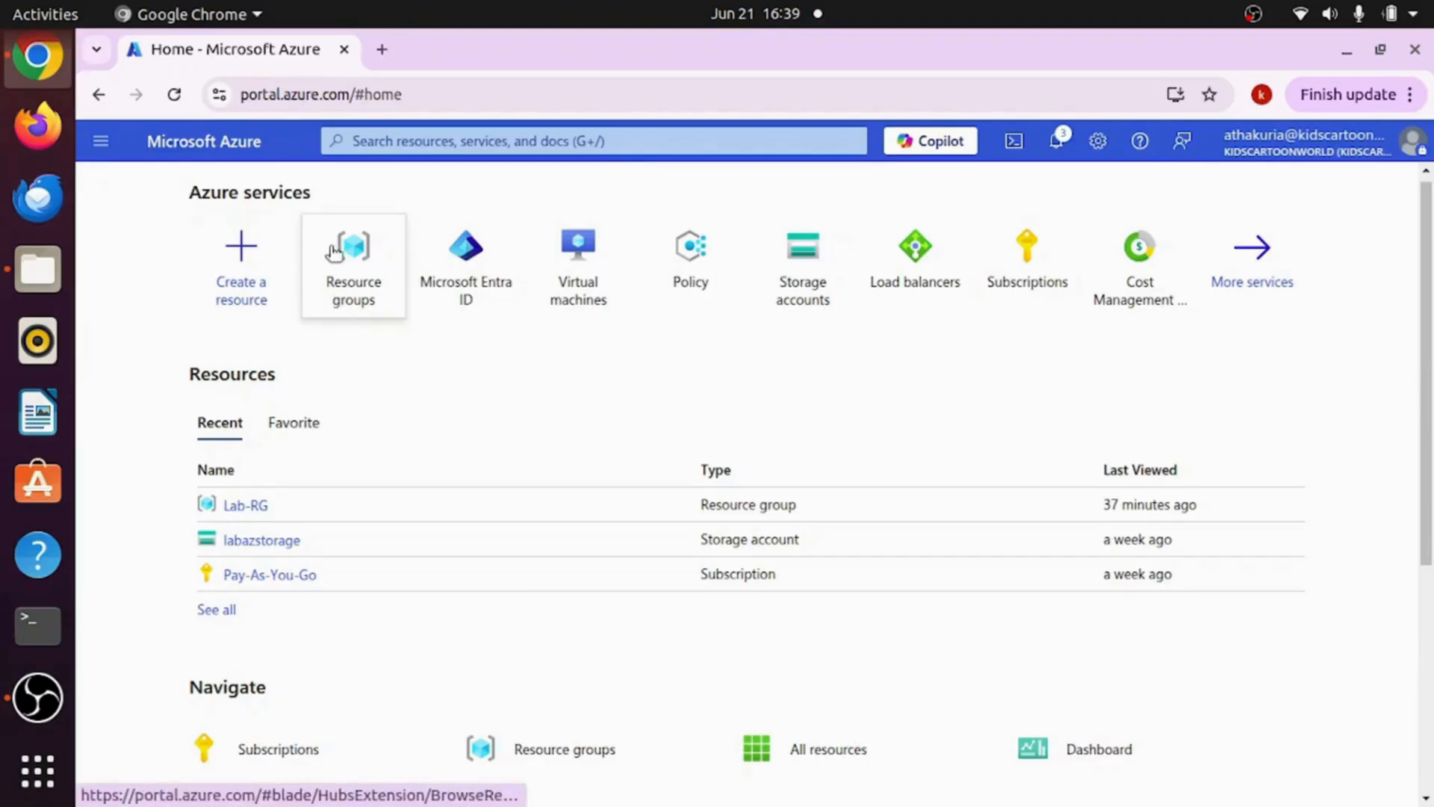
Step: Go to Resource groups, open Lab-RG, and show its Access control (IAM) page full width
{"action": "left_click", "coordinate": [354, 290]}
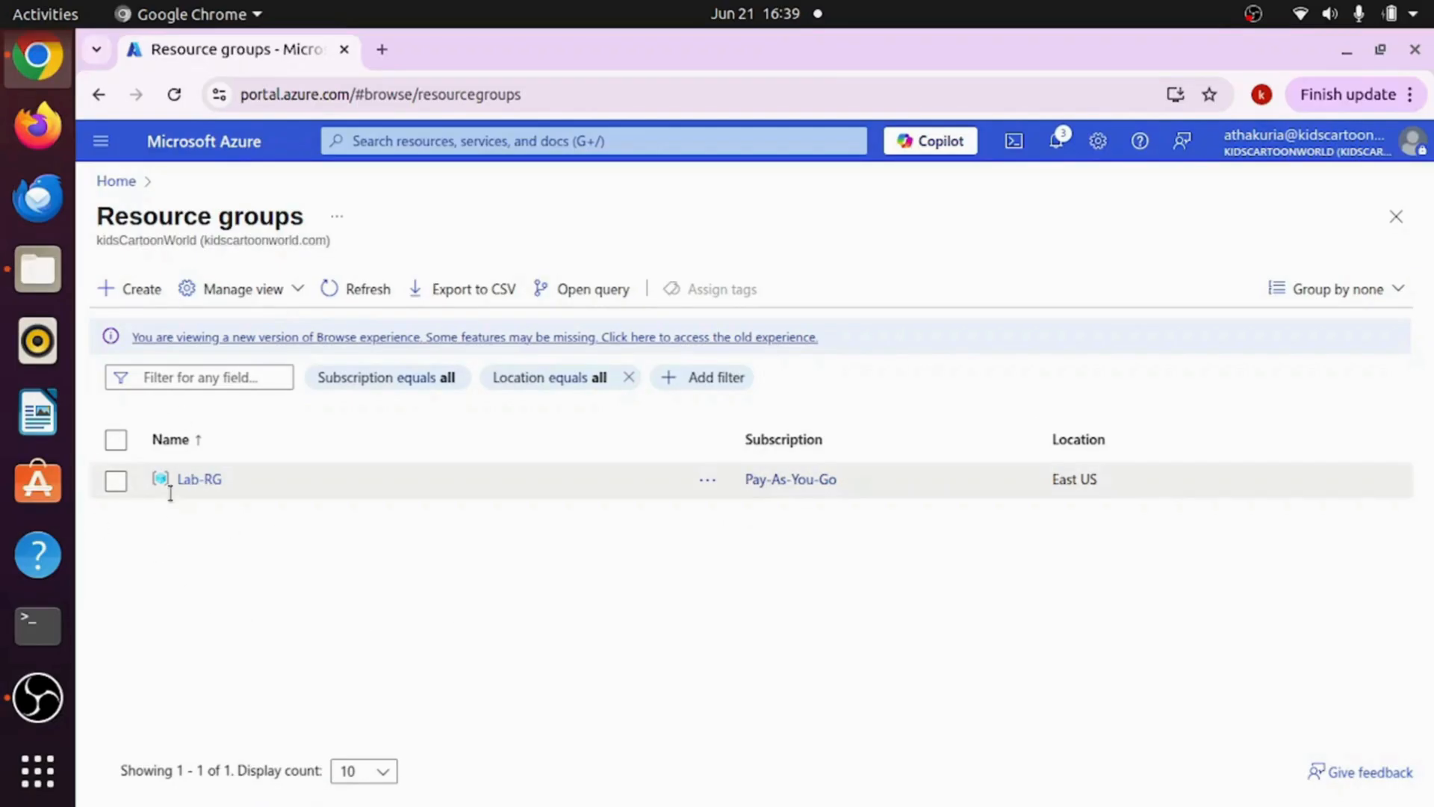
{"action": "left_click", "coordinate": [194, 481]}
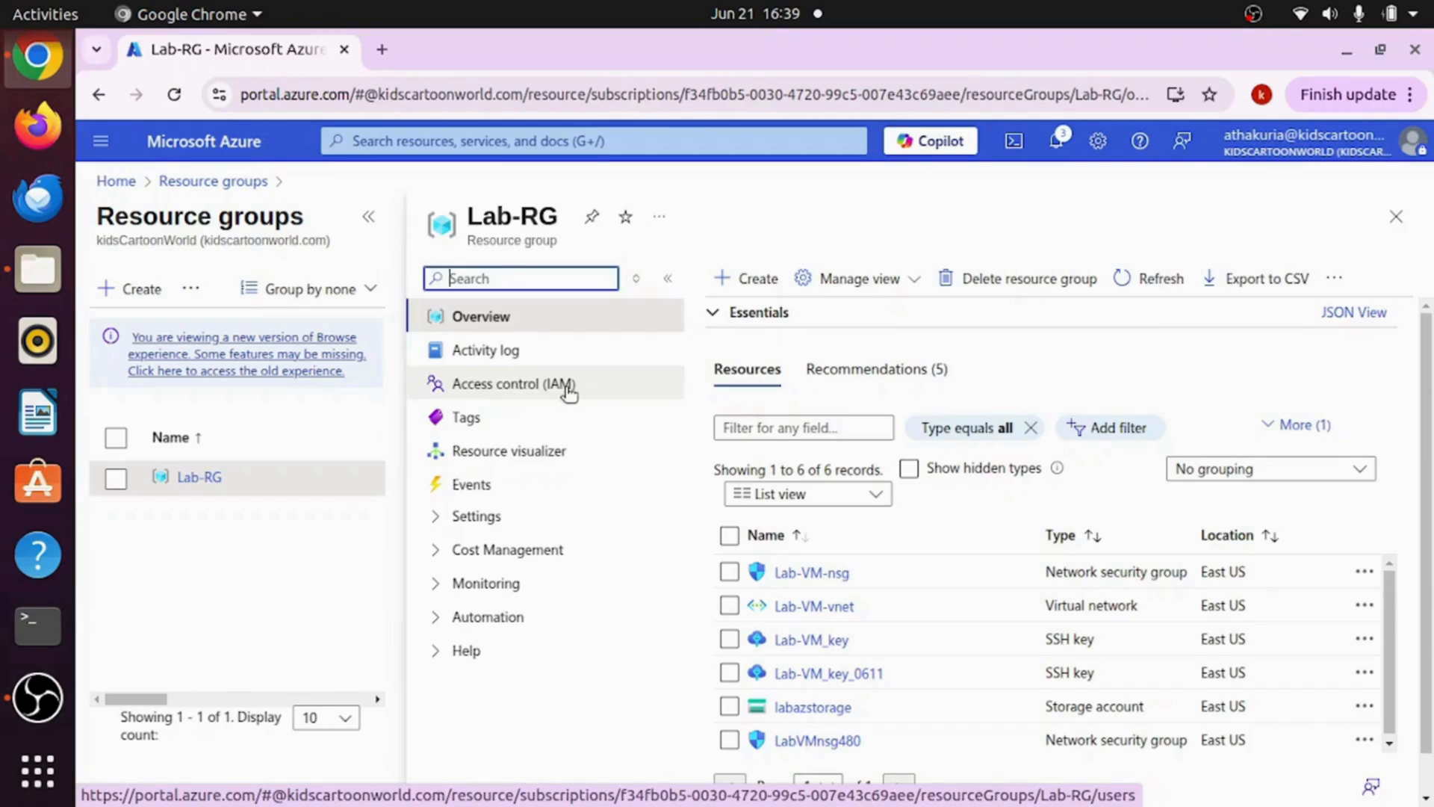
{"action": "left_click", "coordinate": [498, 396]}
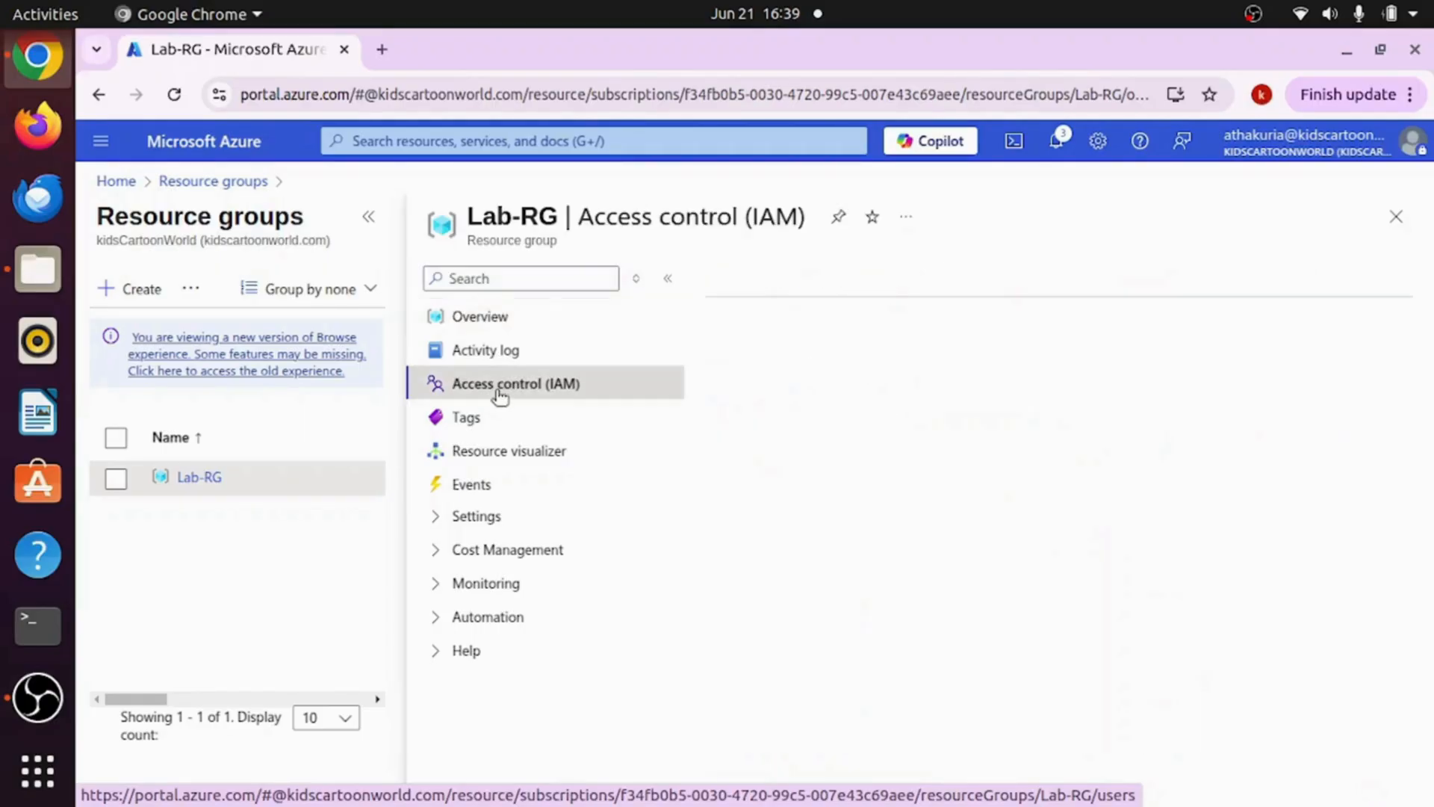
{"action": "left_click", "coordinate": [369, 216]}
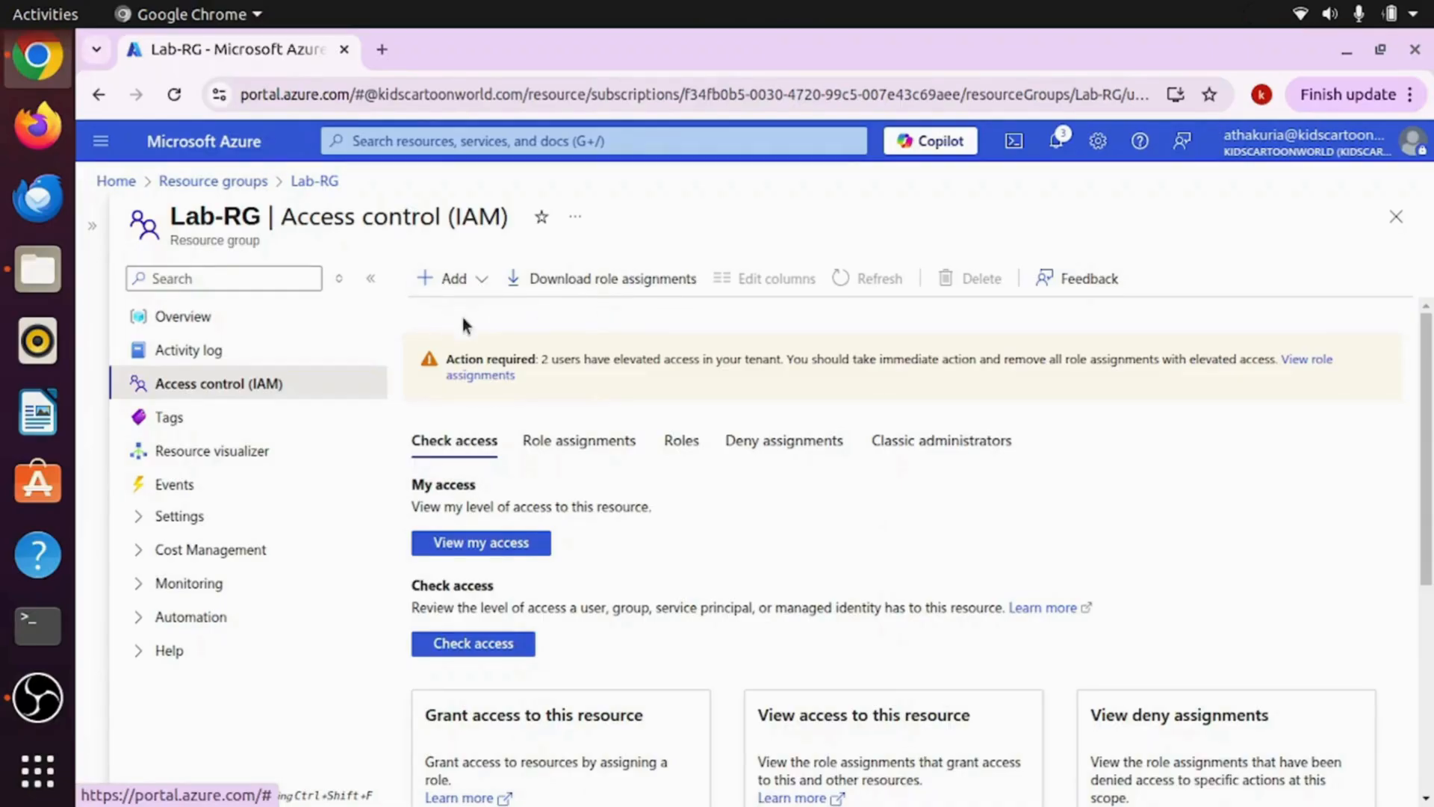
Step: Start an Add role assignment on Lab-RG with the Reader job function role, then continue to Members
{"action": "left_click", "coordinate": [467, 282]}
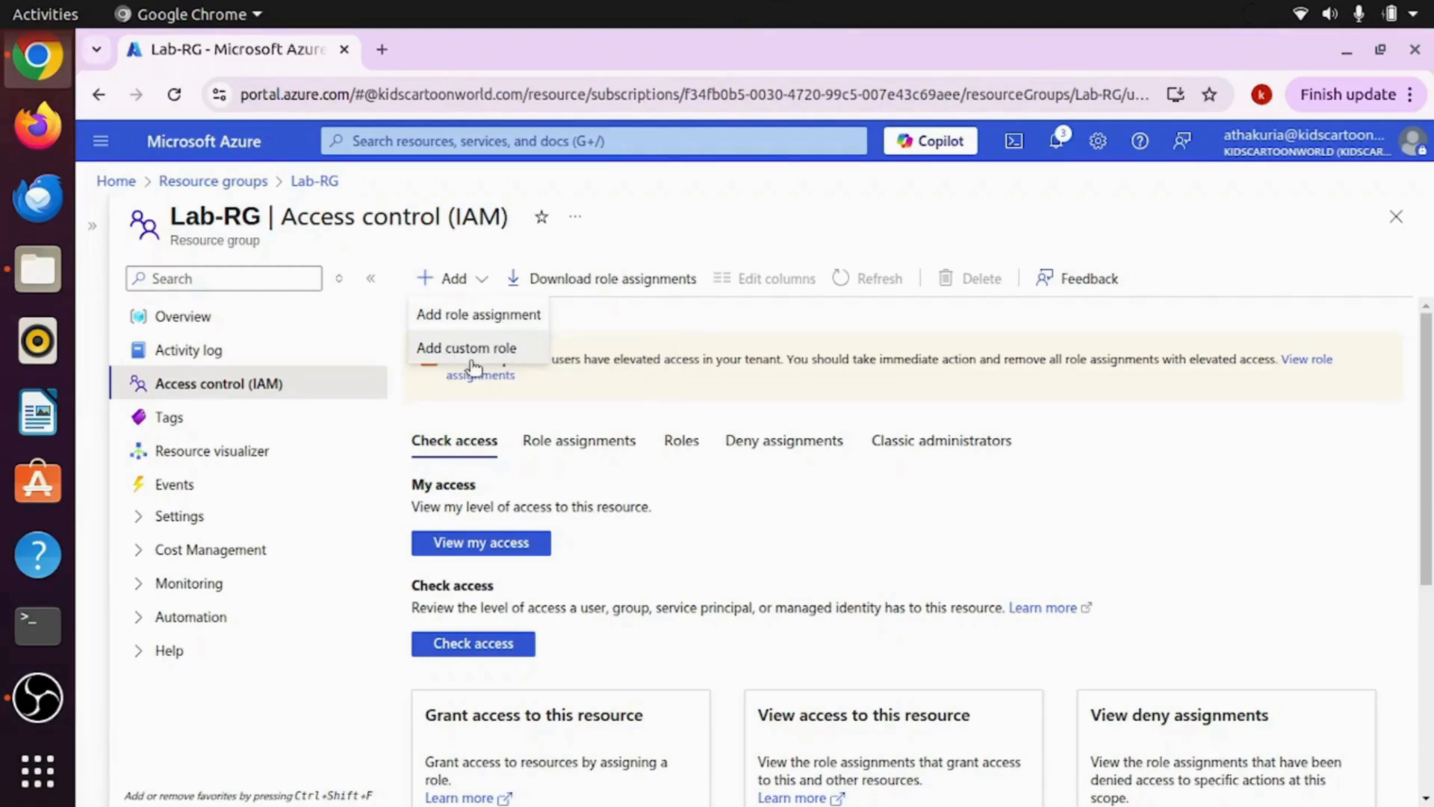
{"action": "left_click", "coordinate": [466, 322]}
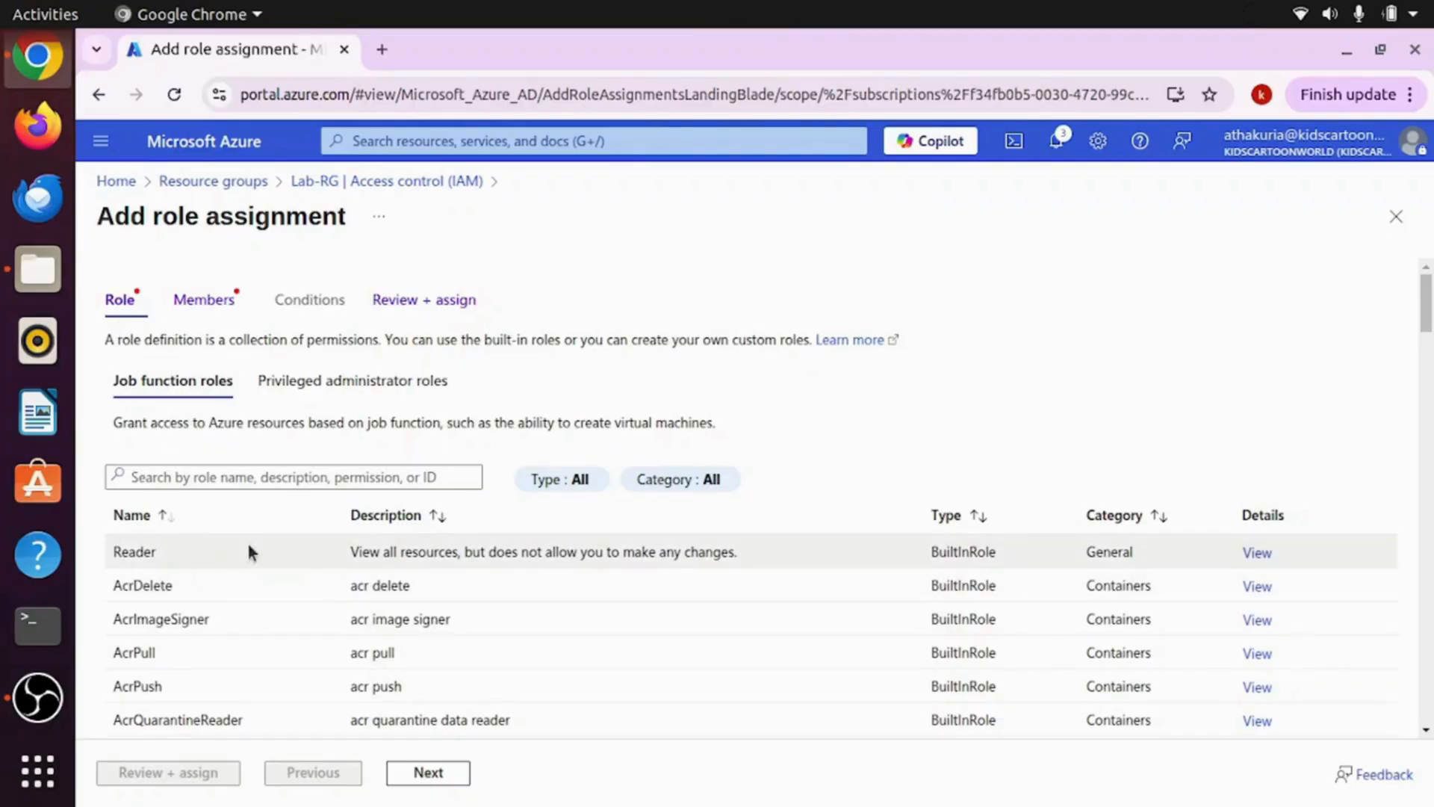
{"action": "left_click", "coordinate": [191, 551]}
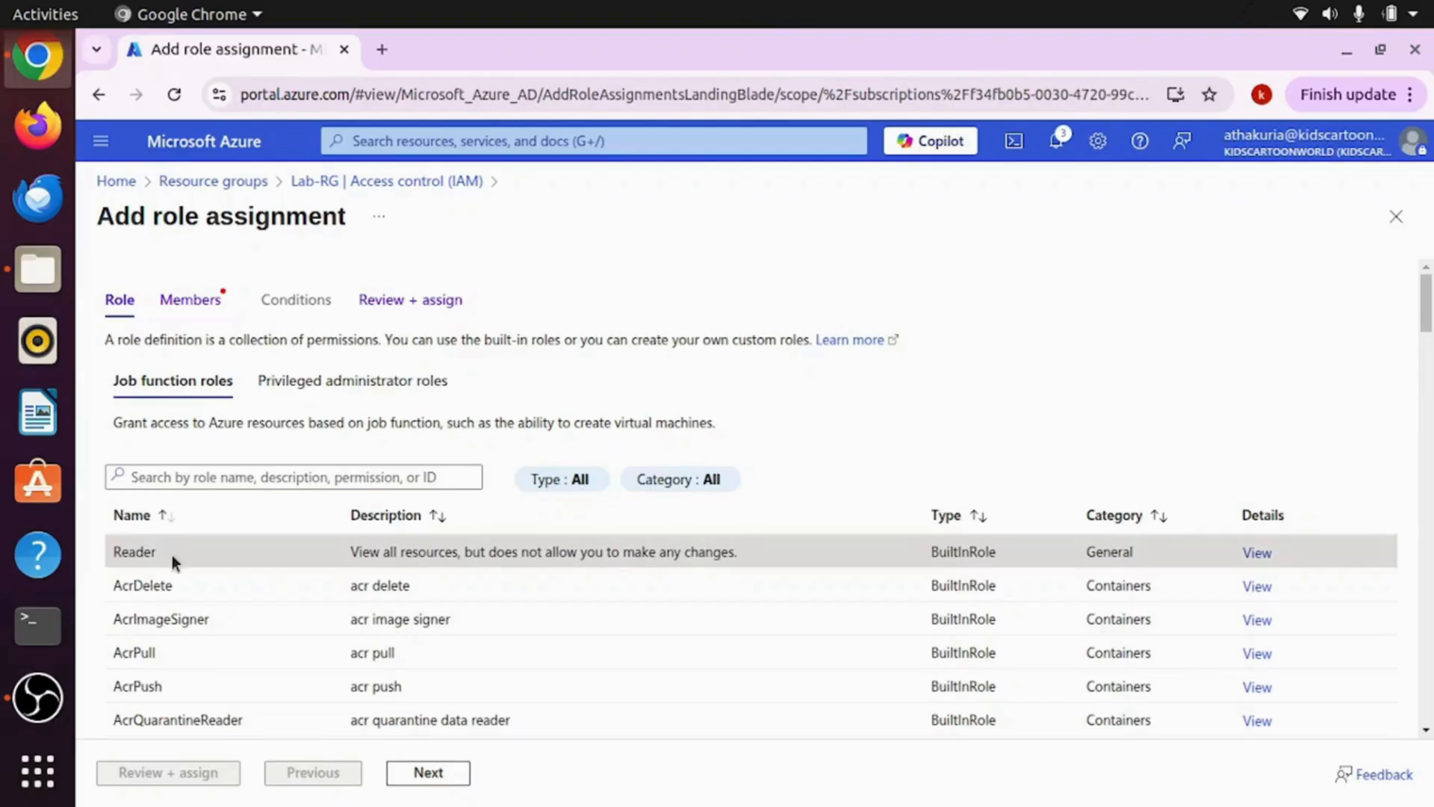
{"action": "left_click", "coordinate": [426, 772]}
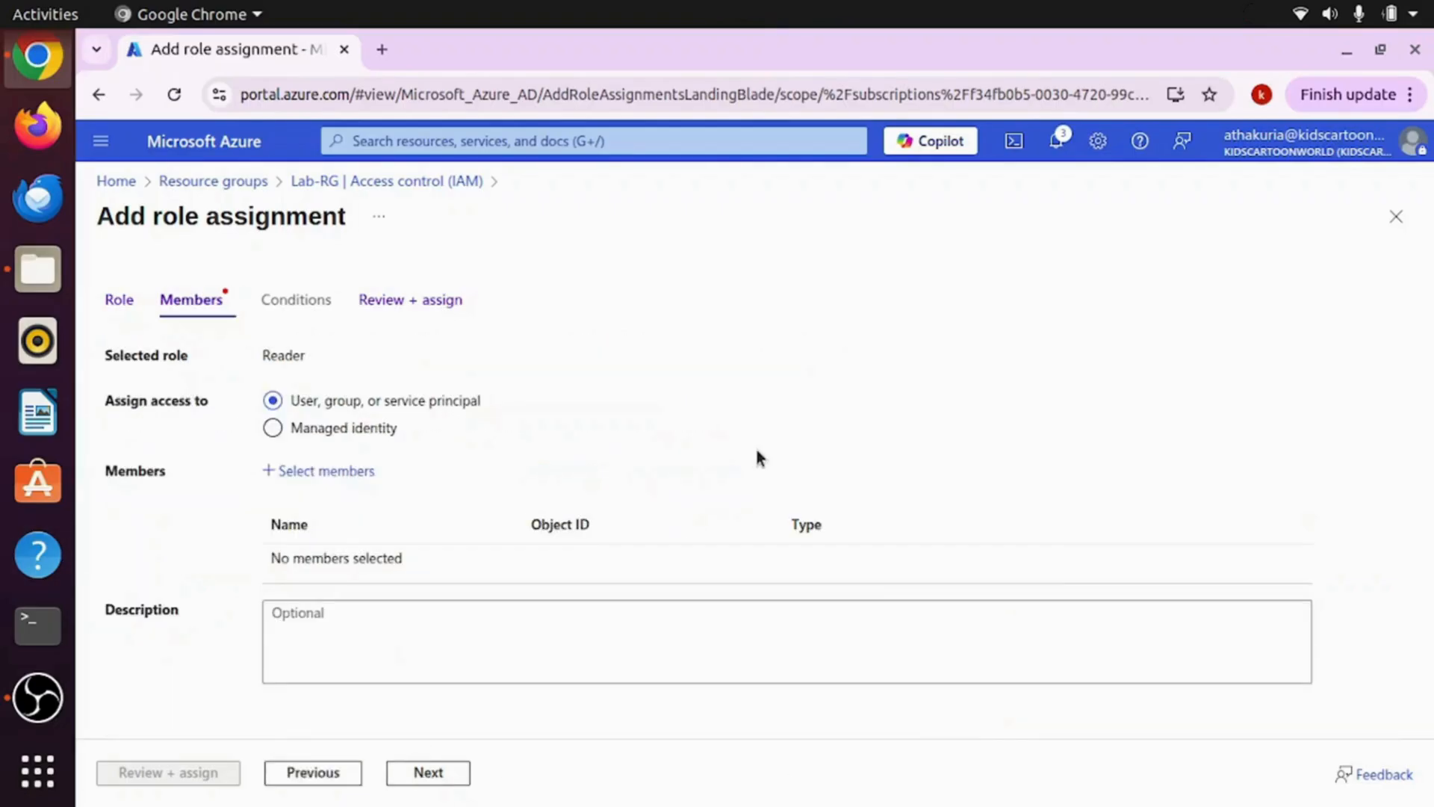
Step: Add the test user as the member and submit the Reader assignment on Lab-RG
{"action": "left_click", "coordinate": [293, 478]}
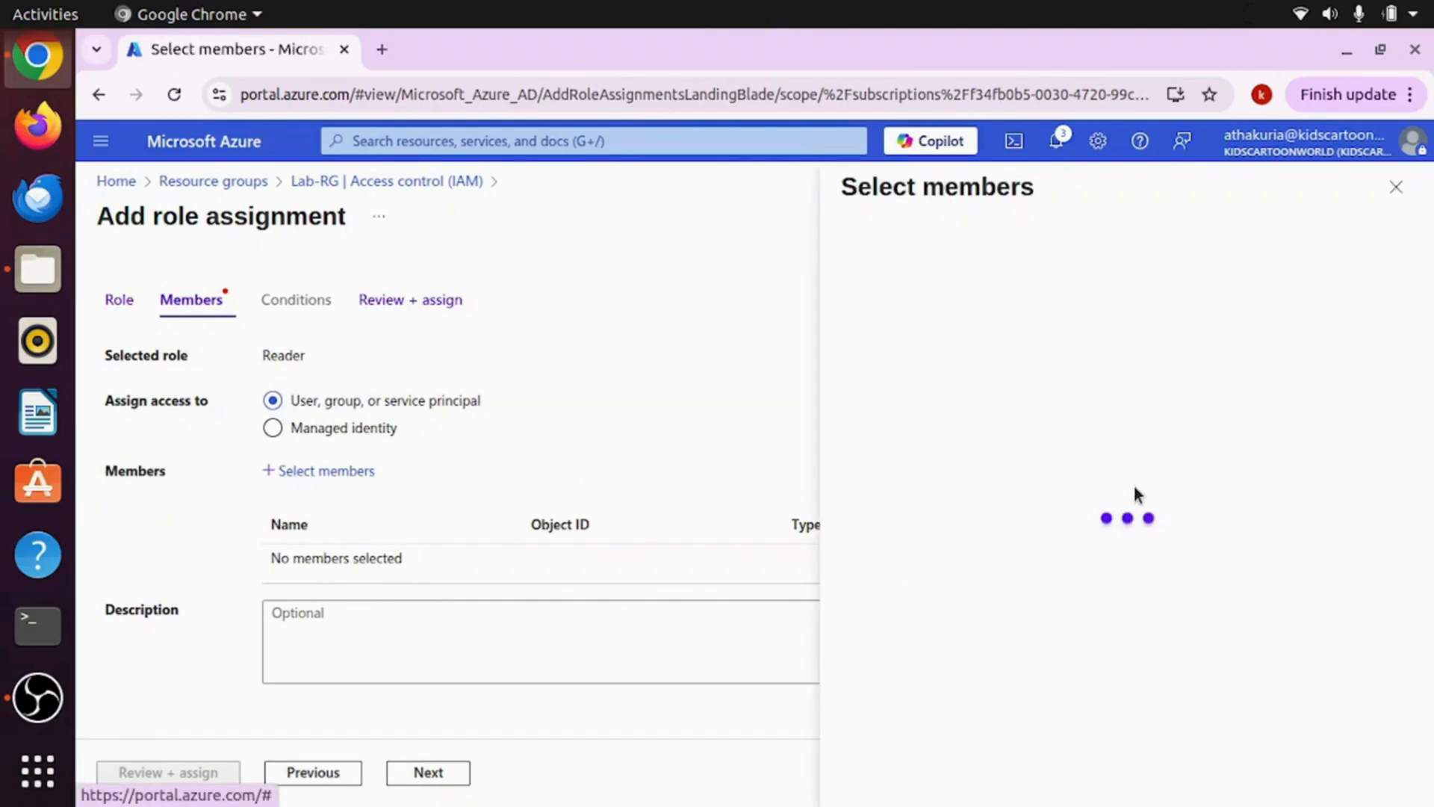
{"action": "left_click", "coordinate": [965, 384]}
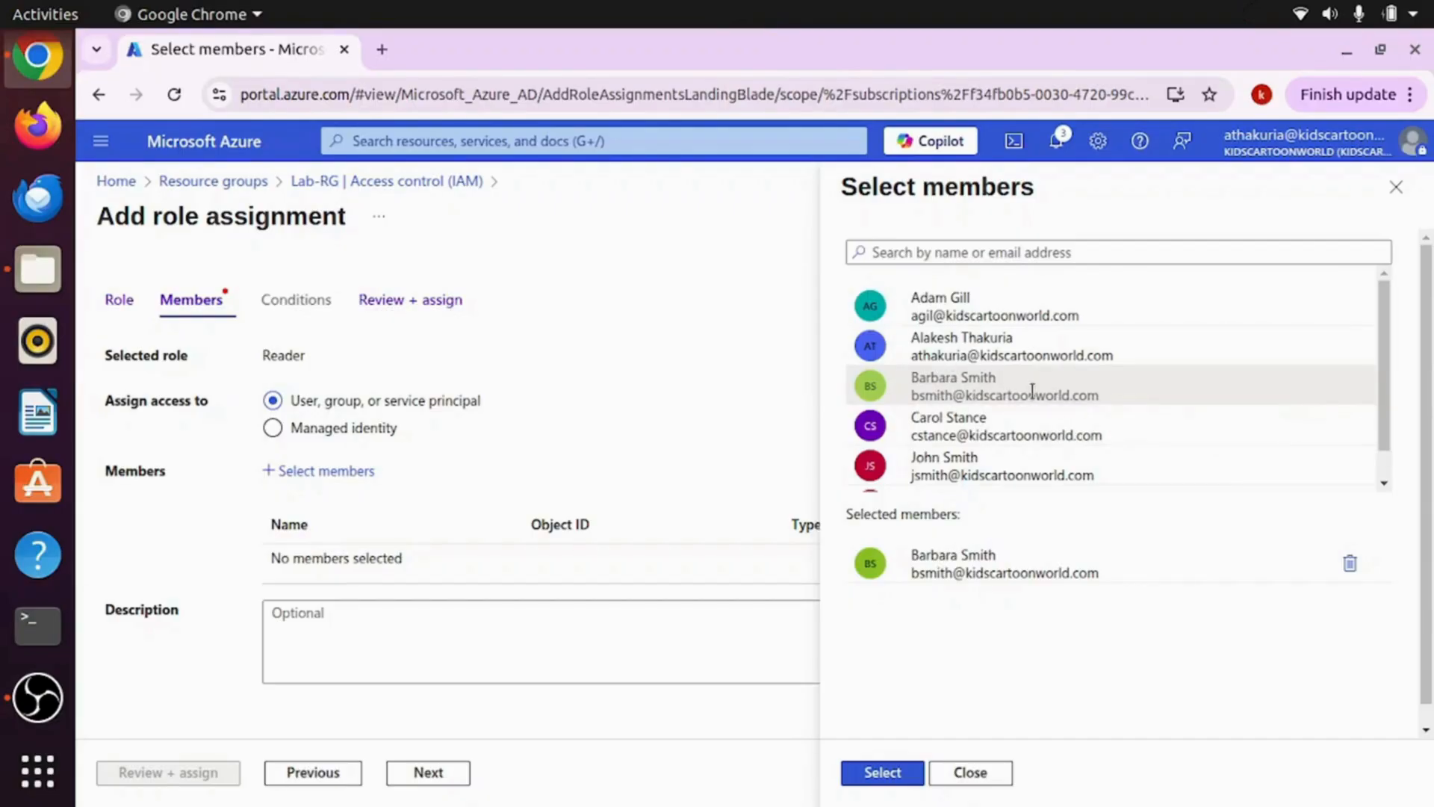
{"action": "left_click", "coordinate": [881, 774]}
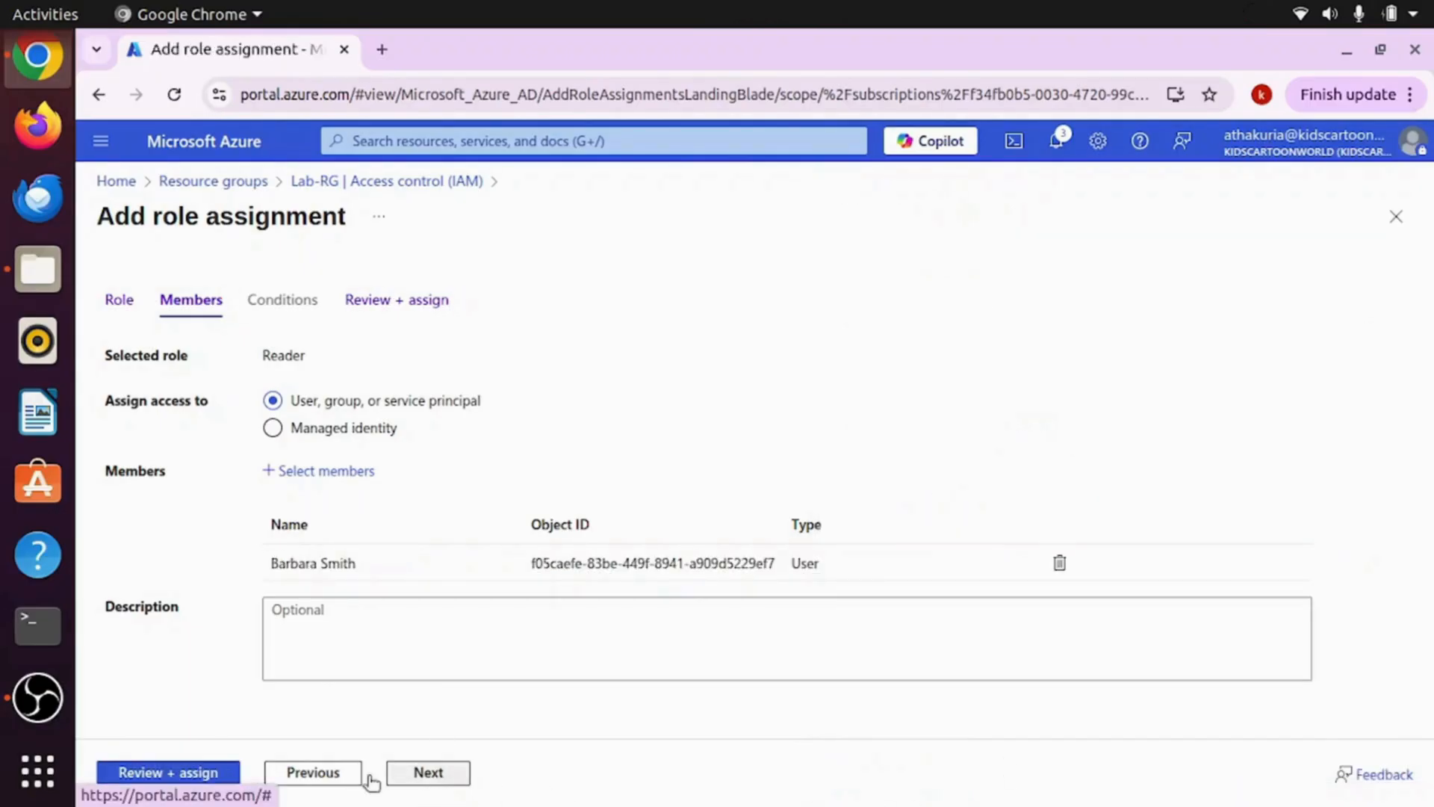
{"action": "left_click", "coordinate": [191, 774]}
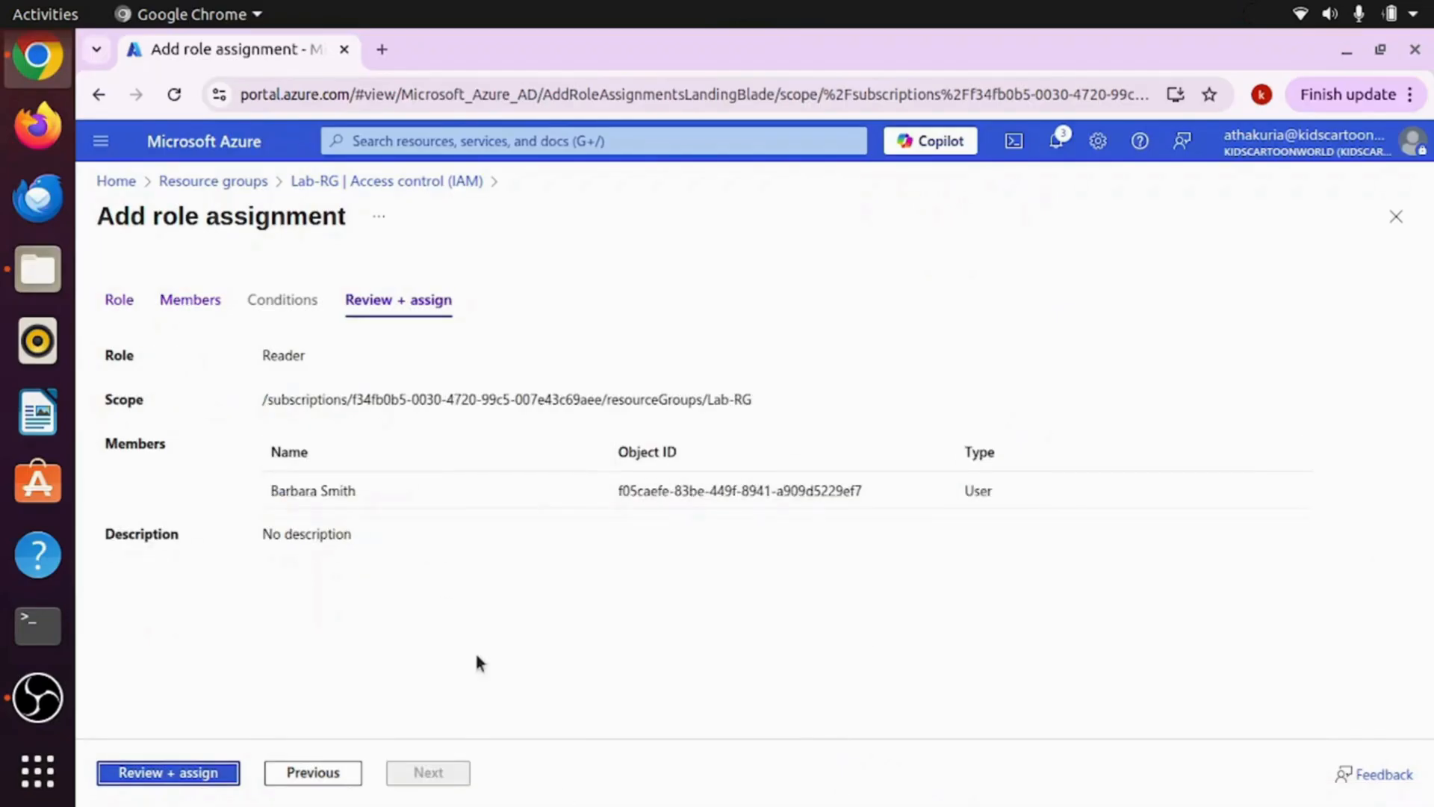
{"action": "left_click", "coordinate": [164, 784]}
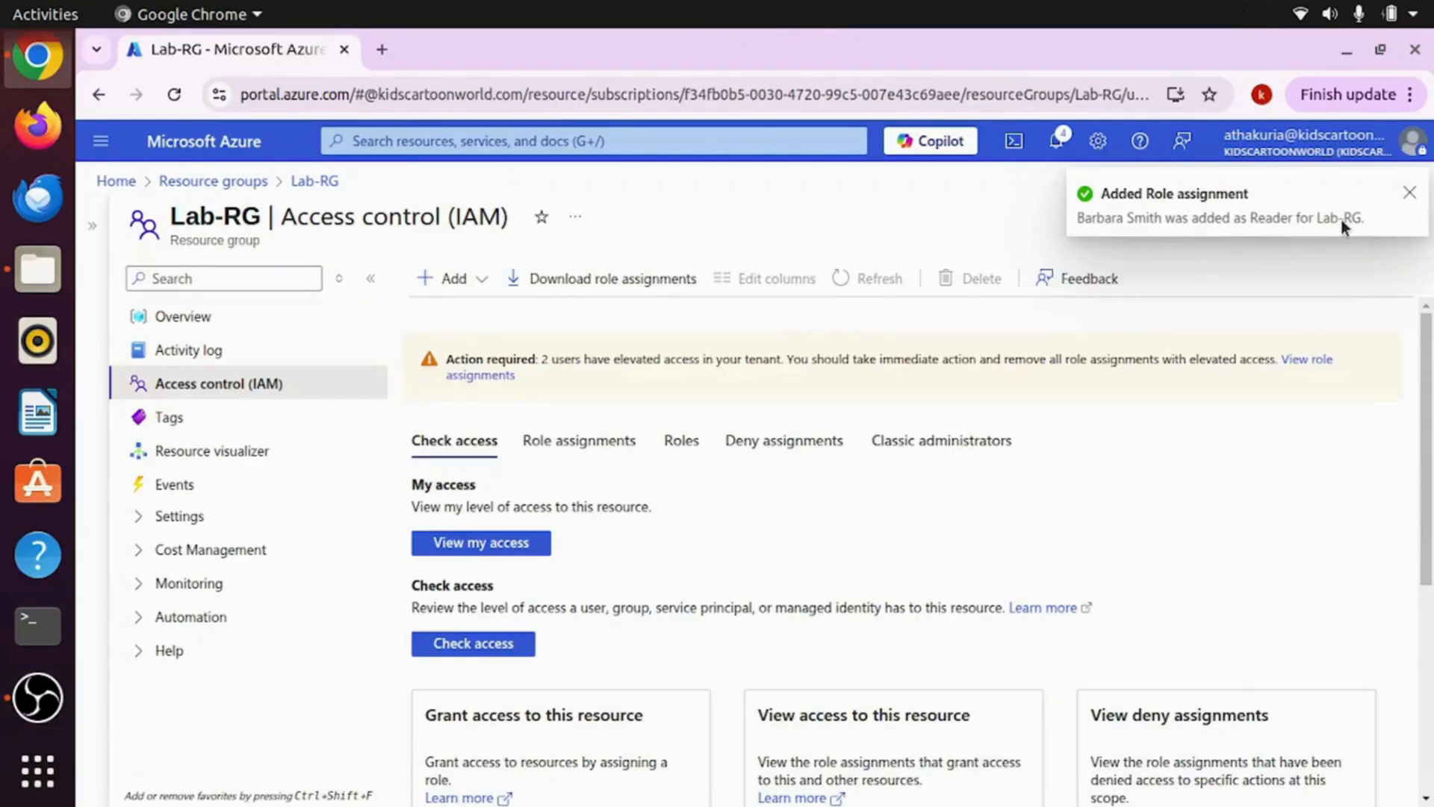
Step: Begin a new Lab-RG role assignment with the privileged Contributor role selected, then continue to Members
{"action": "left_click", "coordinate": [1414, 198]}
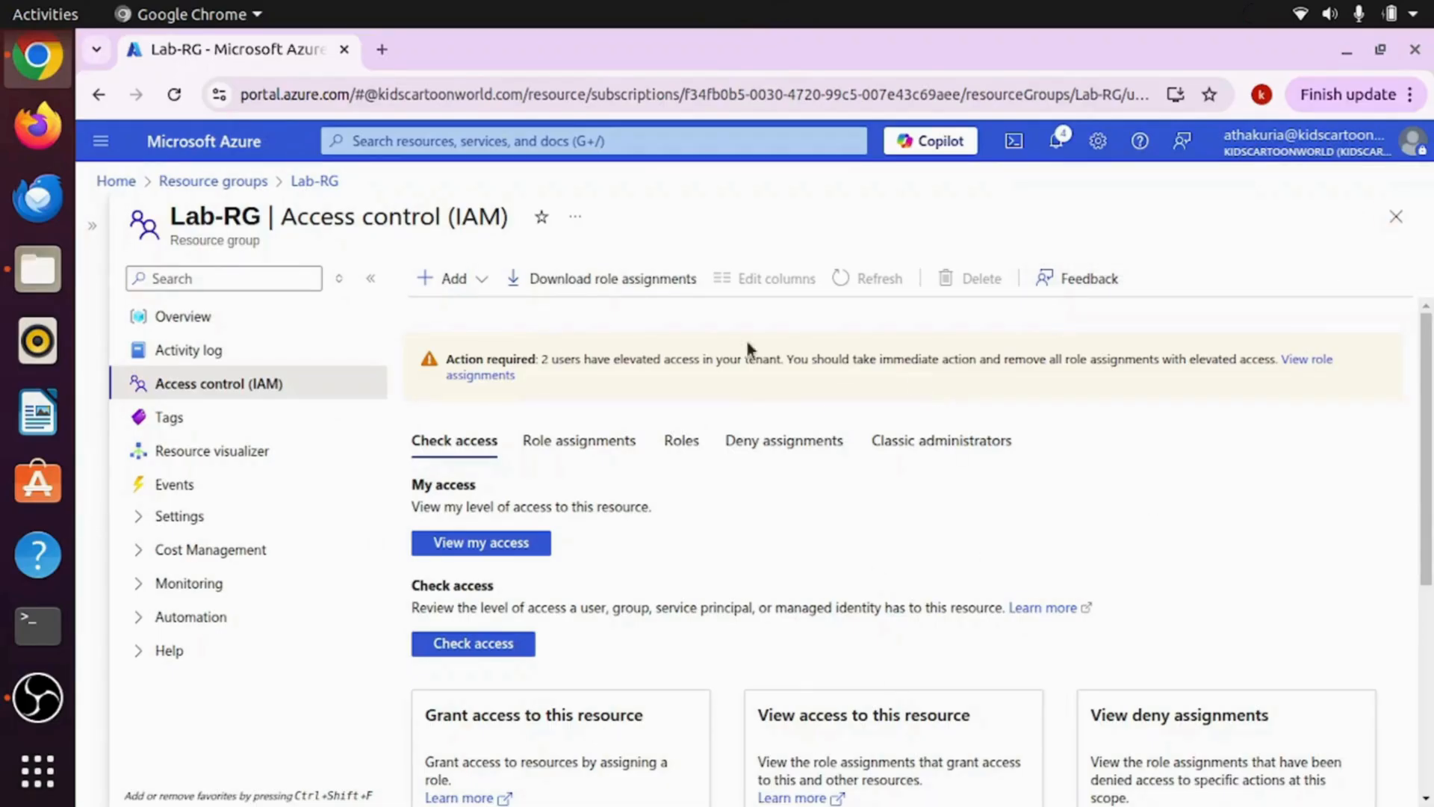
{"action": "left_click", "coordinate": [470, 279]}
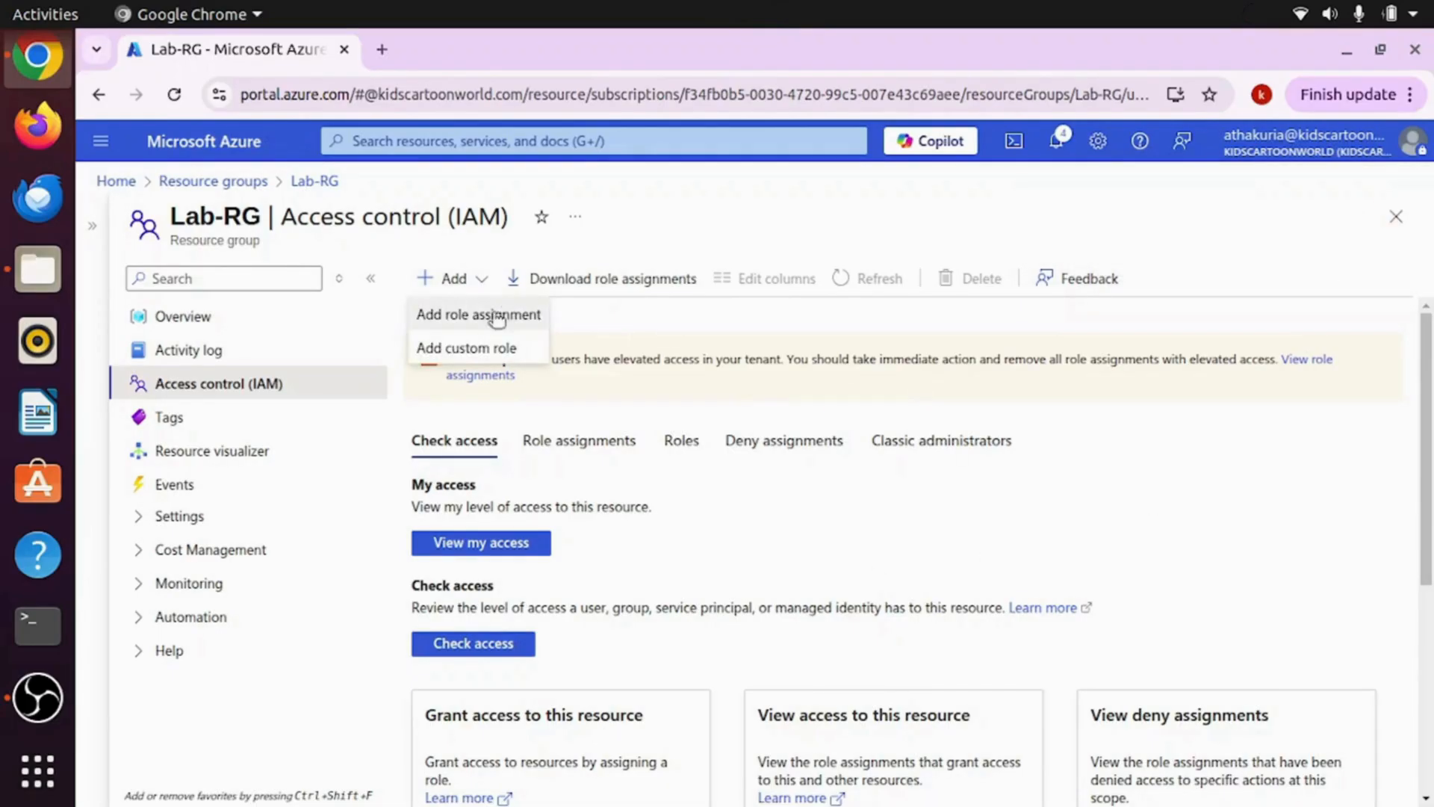
{"action": "left_click", "coordinate": [464, 319]}
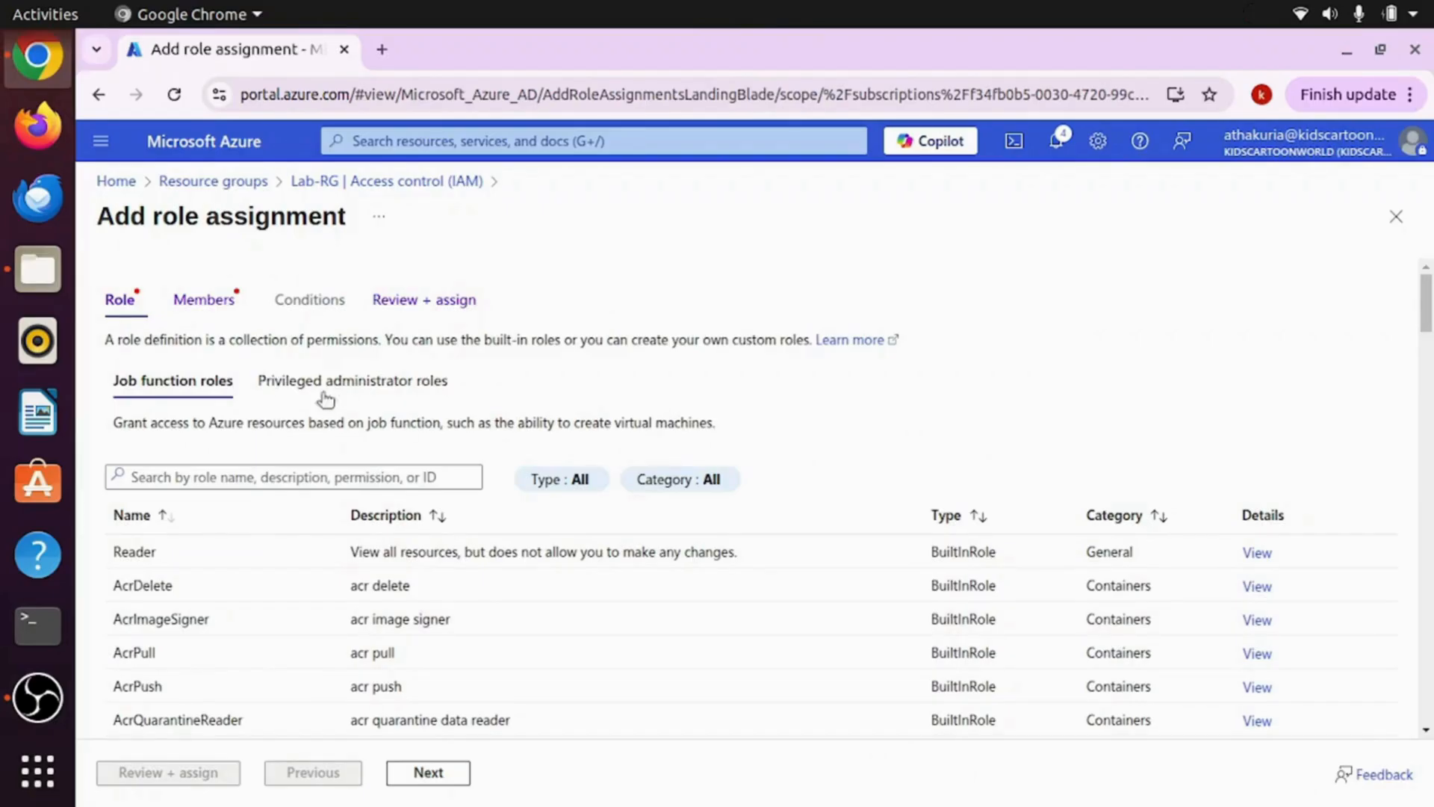
{"action": "left_click", "coordinate": [366, 394]}
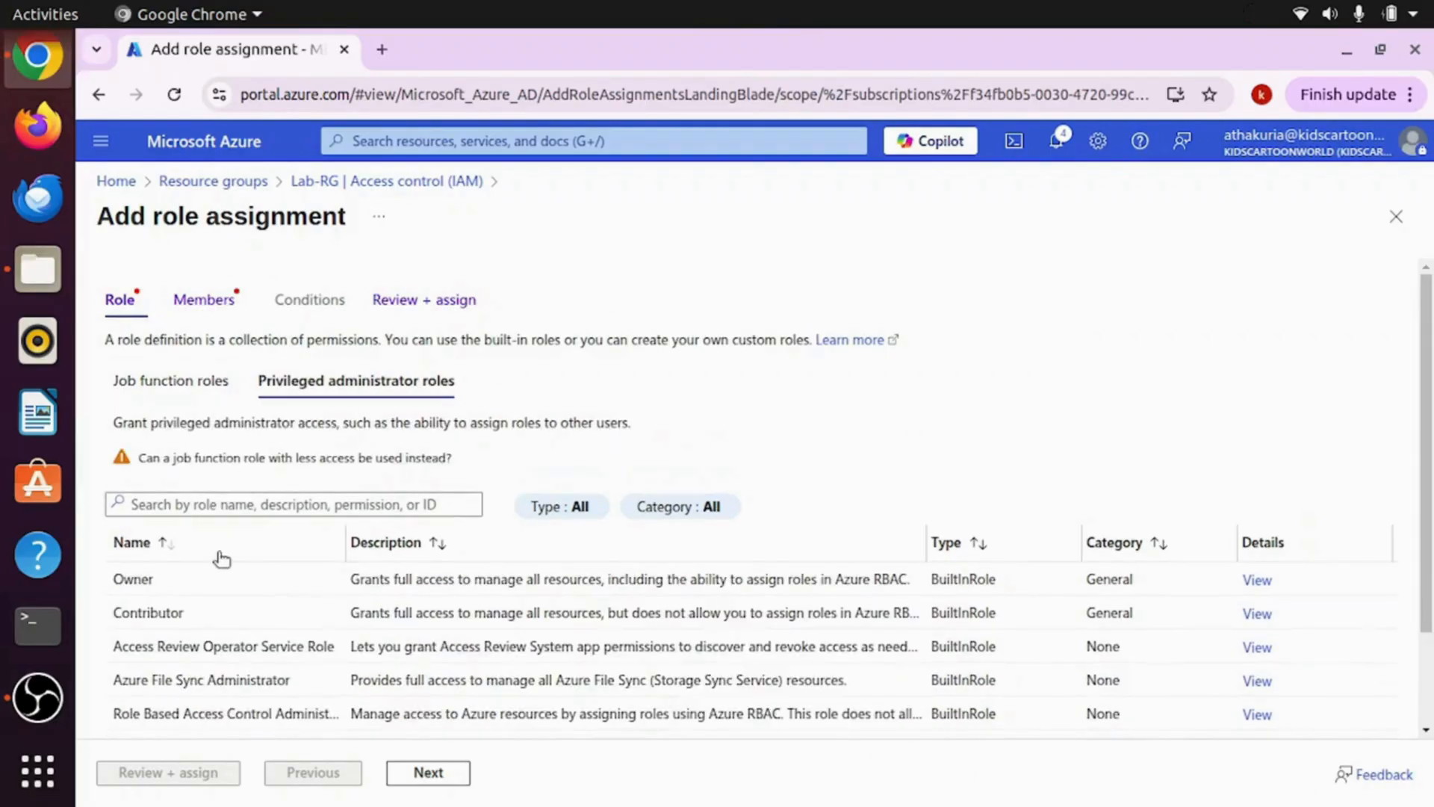
{"action": "left_click", "coordinate": [184, 612]}
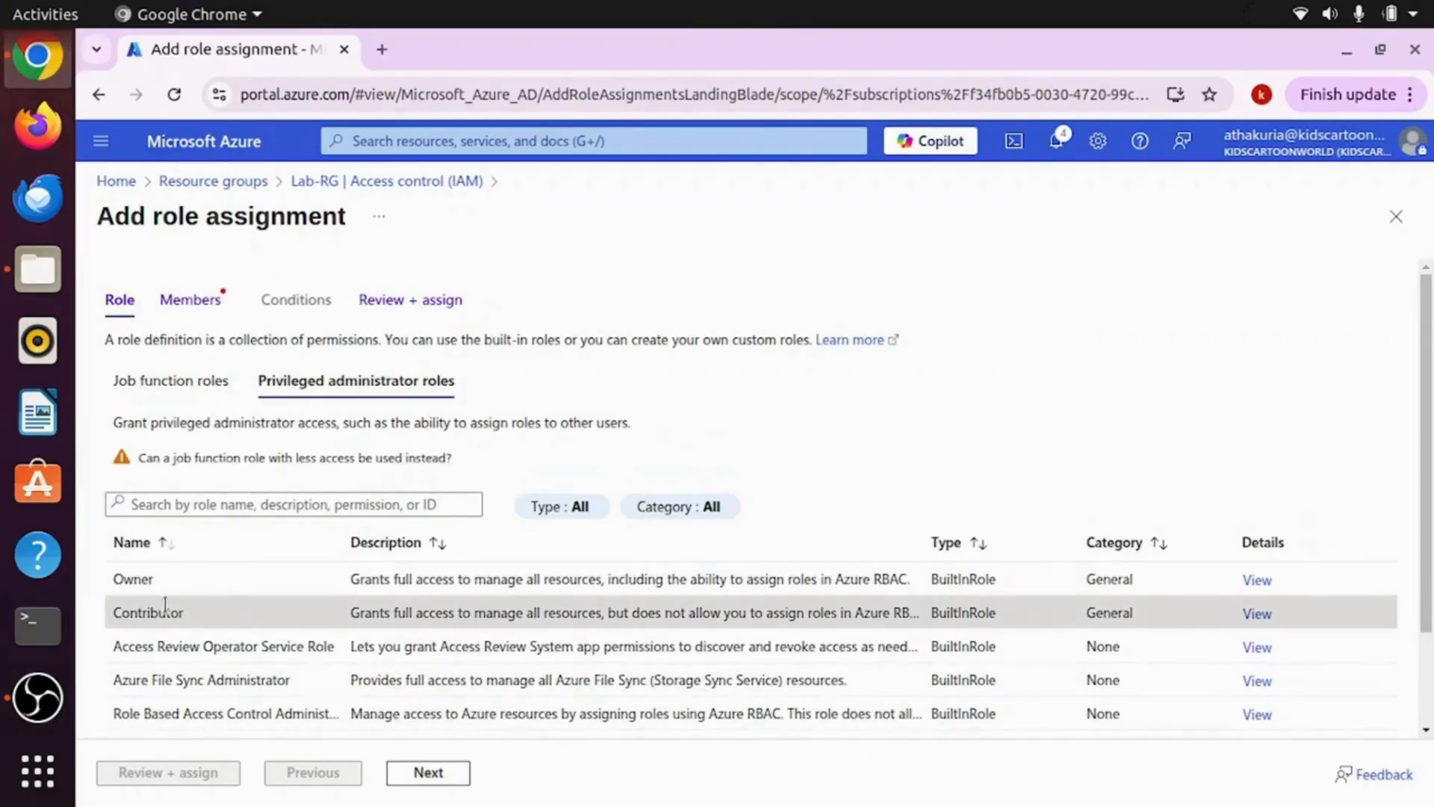
{"action": "left_click", "coordinate": [427, 772]}
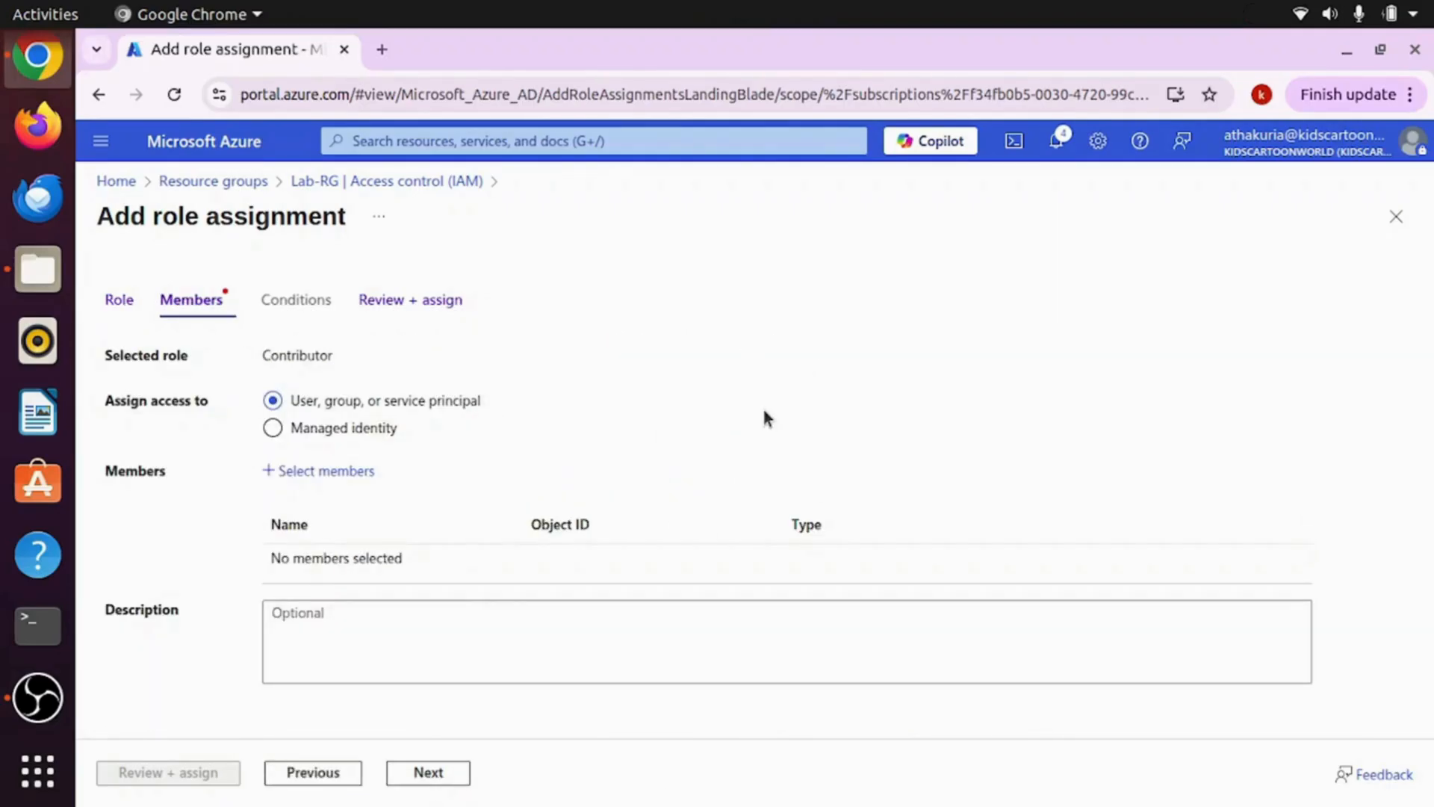
Step: Add the second test user as member and submit the Contributor assignment on Lab-RG
{"action": "left_click", "coordinate": [300, 472]}
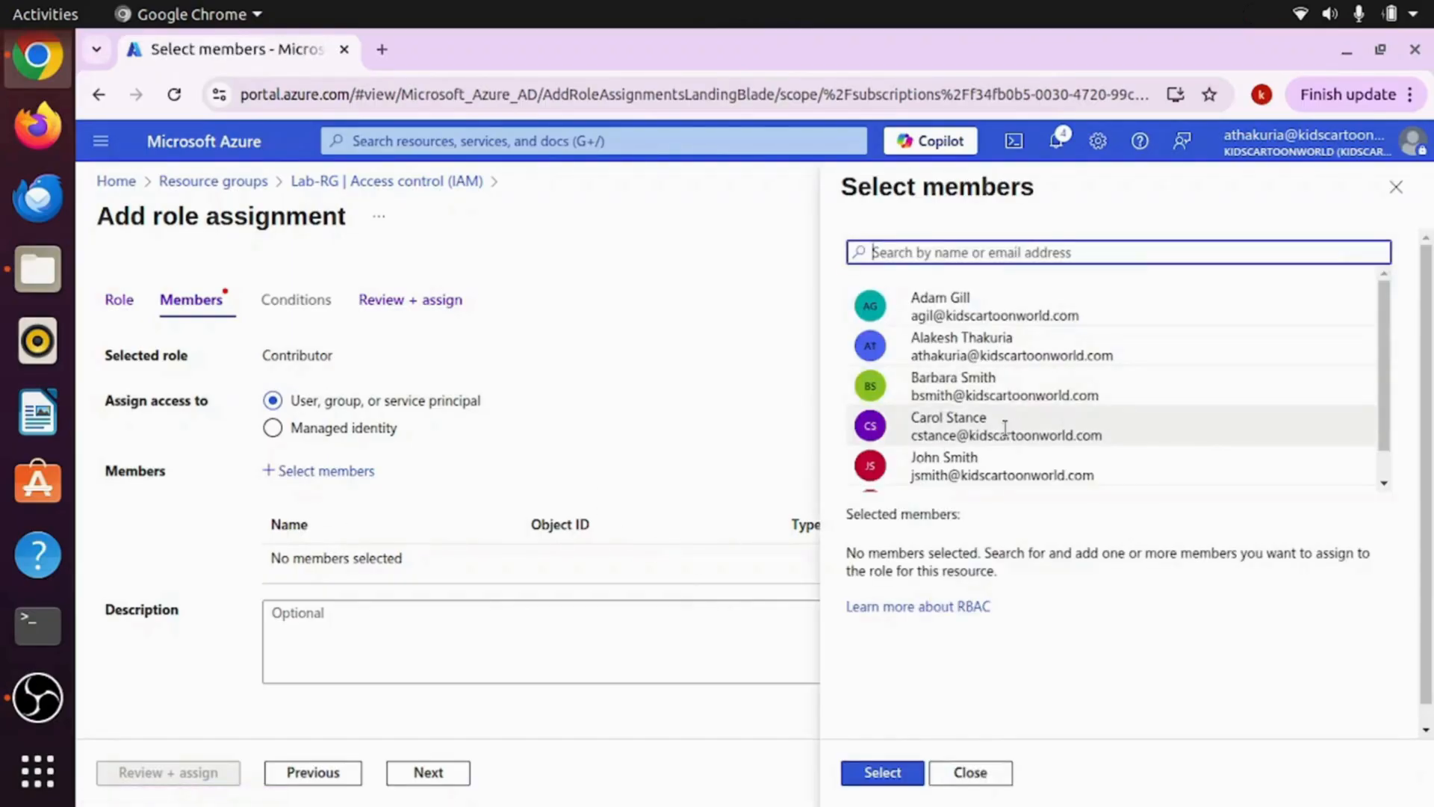
{"action": "left_click", "coordinate": [940, 431]}
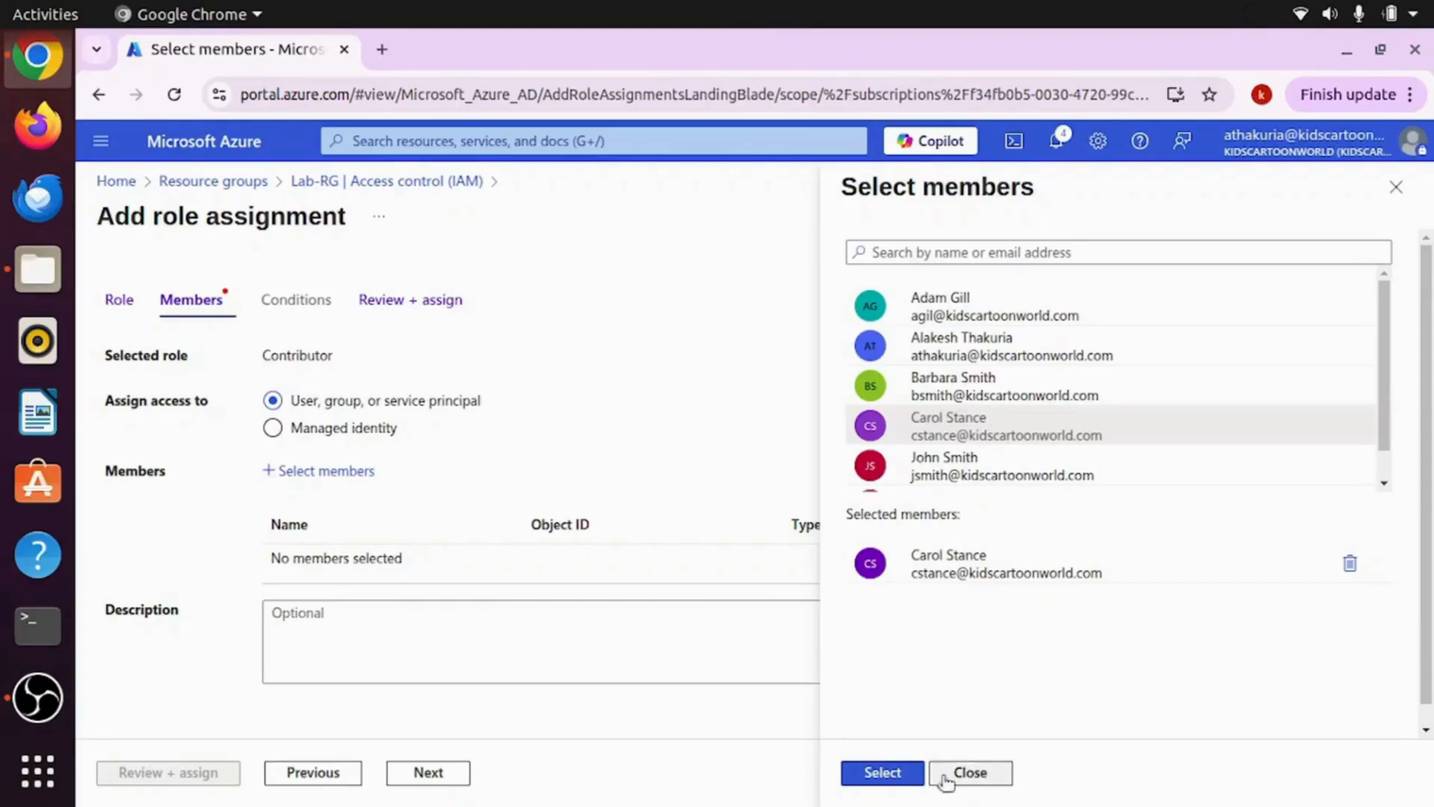
{"action": "left_click", "coordinate": [879, 781]}
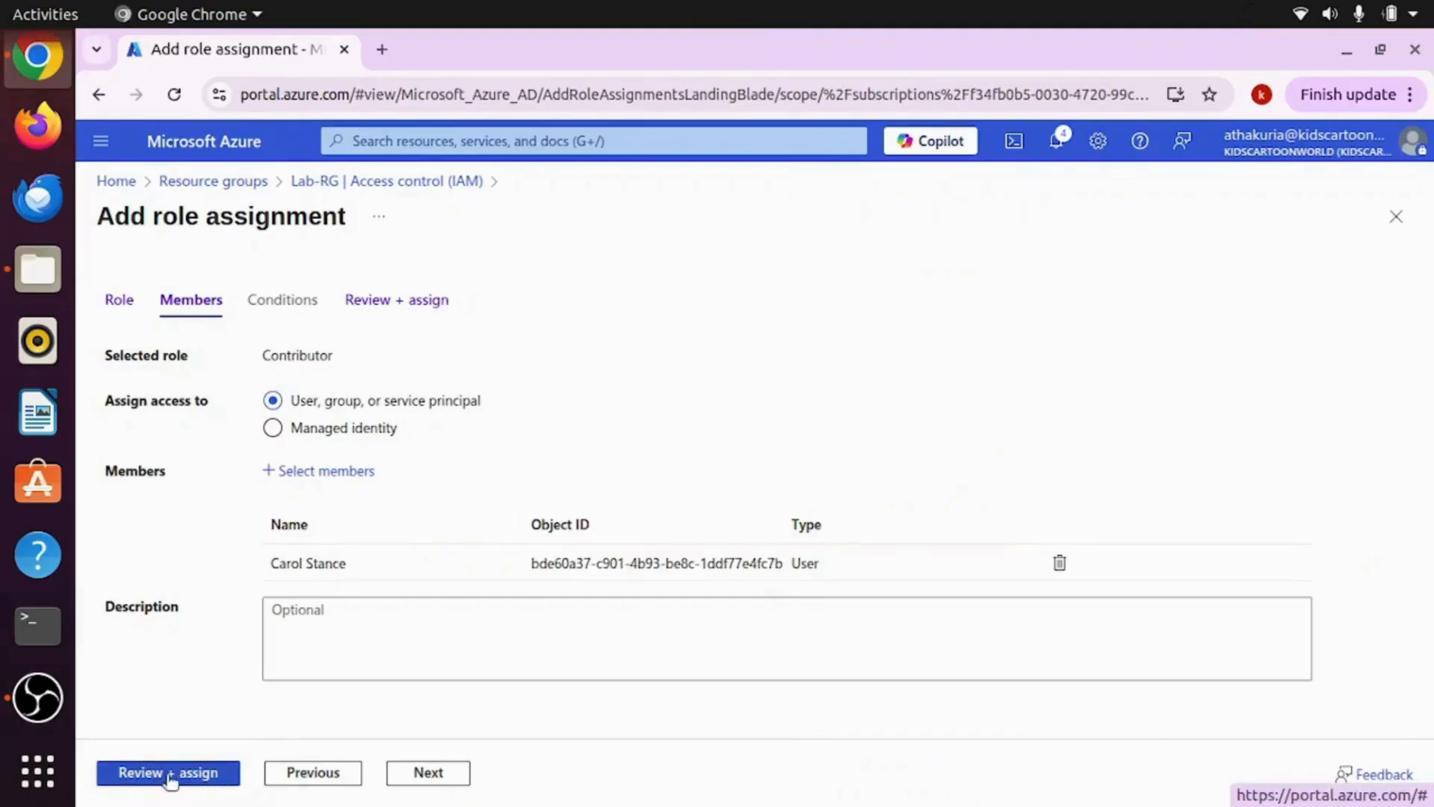
{"action": "left_click", "coordinate": [138, 781]}
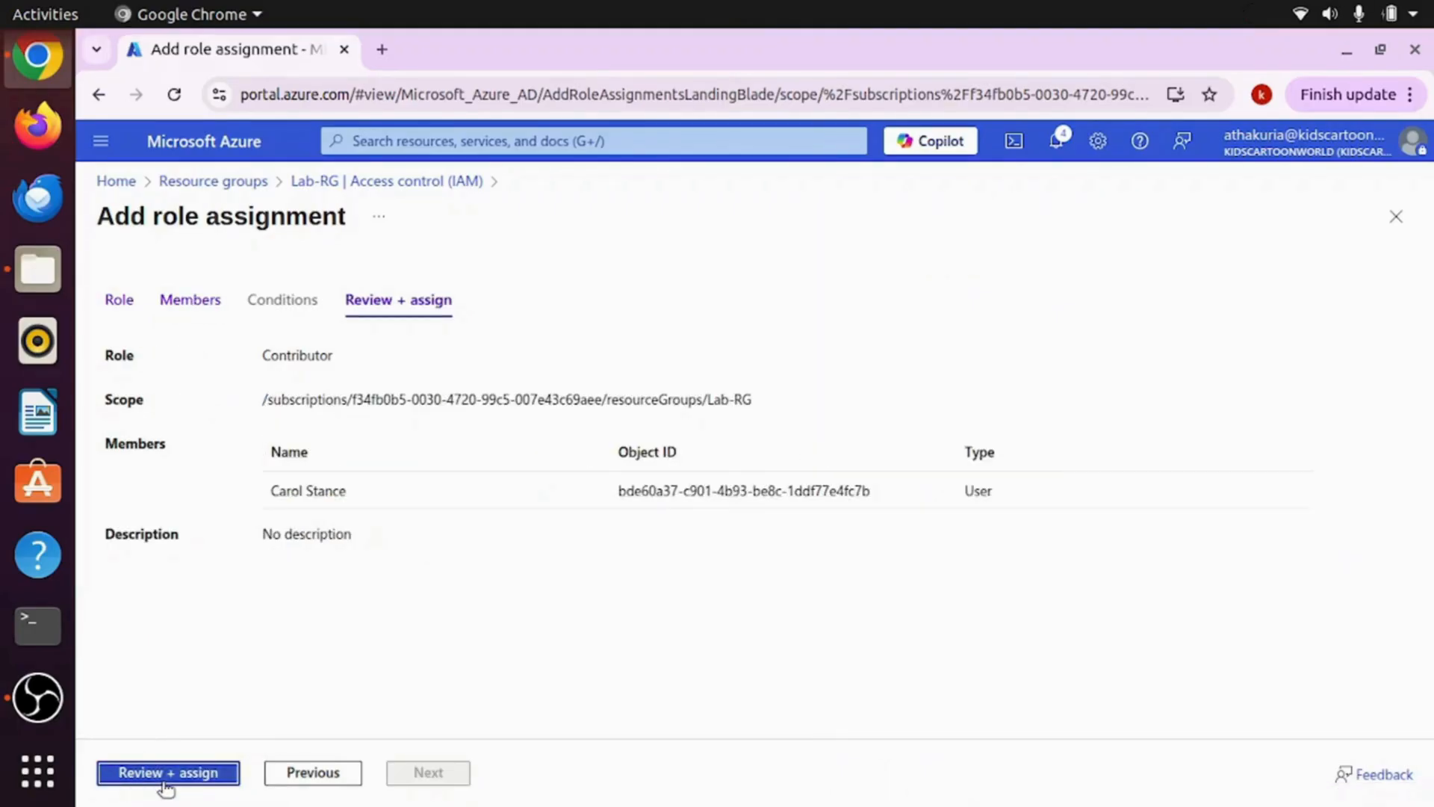
{"action": "left_click", "coordinate": [166, 777]}
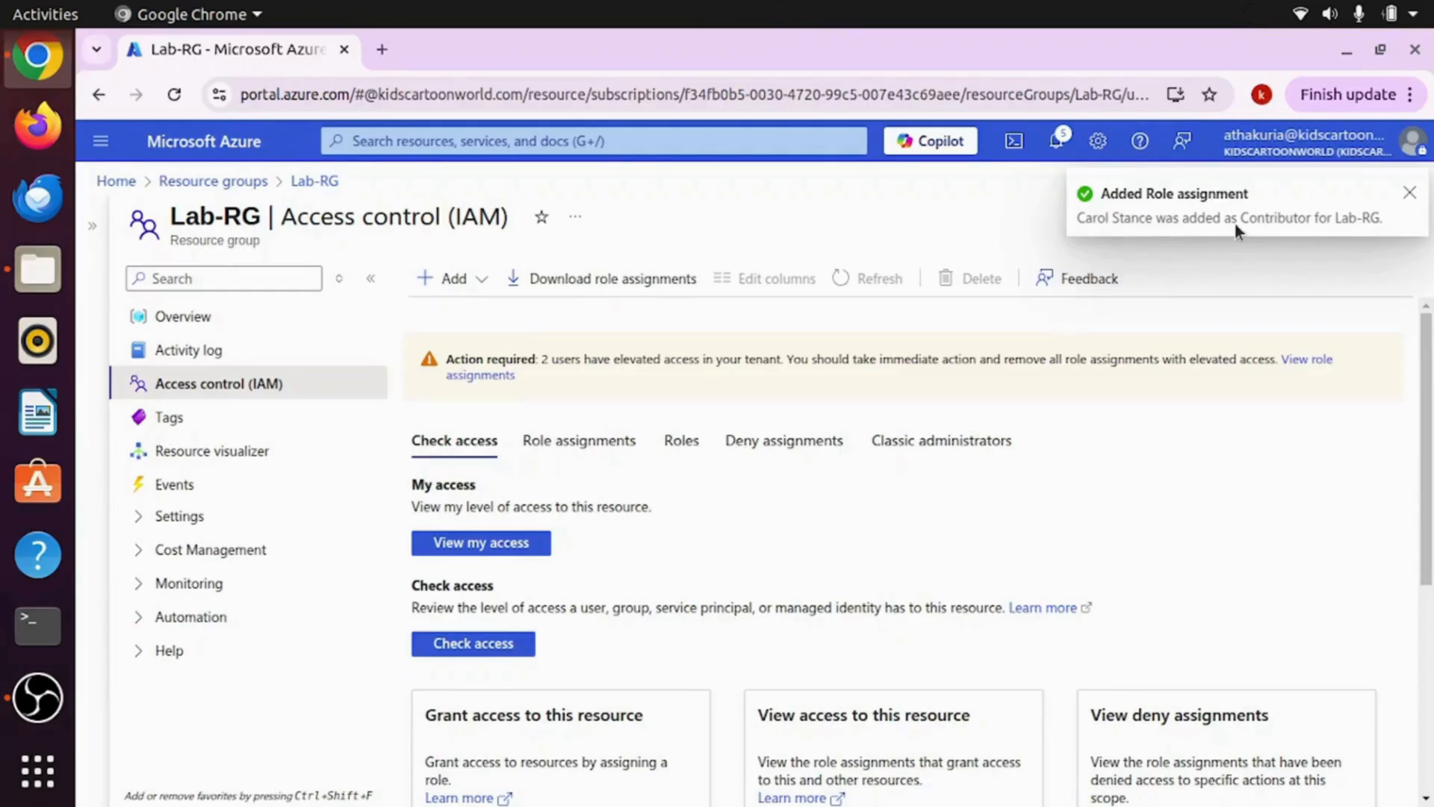
Step: Review Lab-RG's role assignments, tick the Contributor and Reader user rows, then close the IAM page
{"action": "left_click", "coordinate": [1411, 195]}
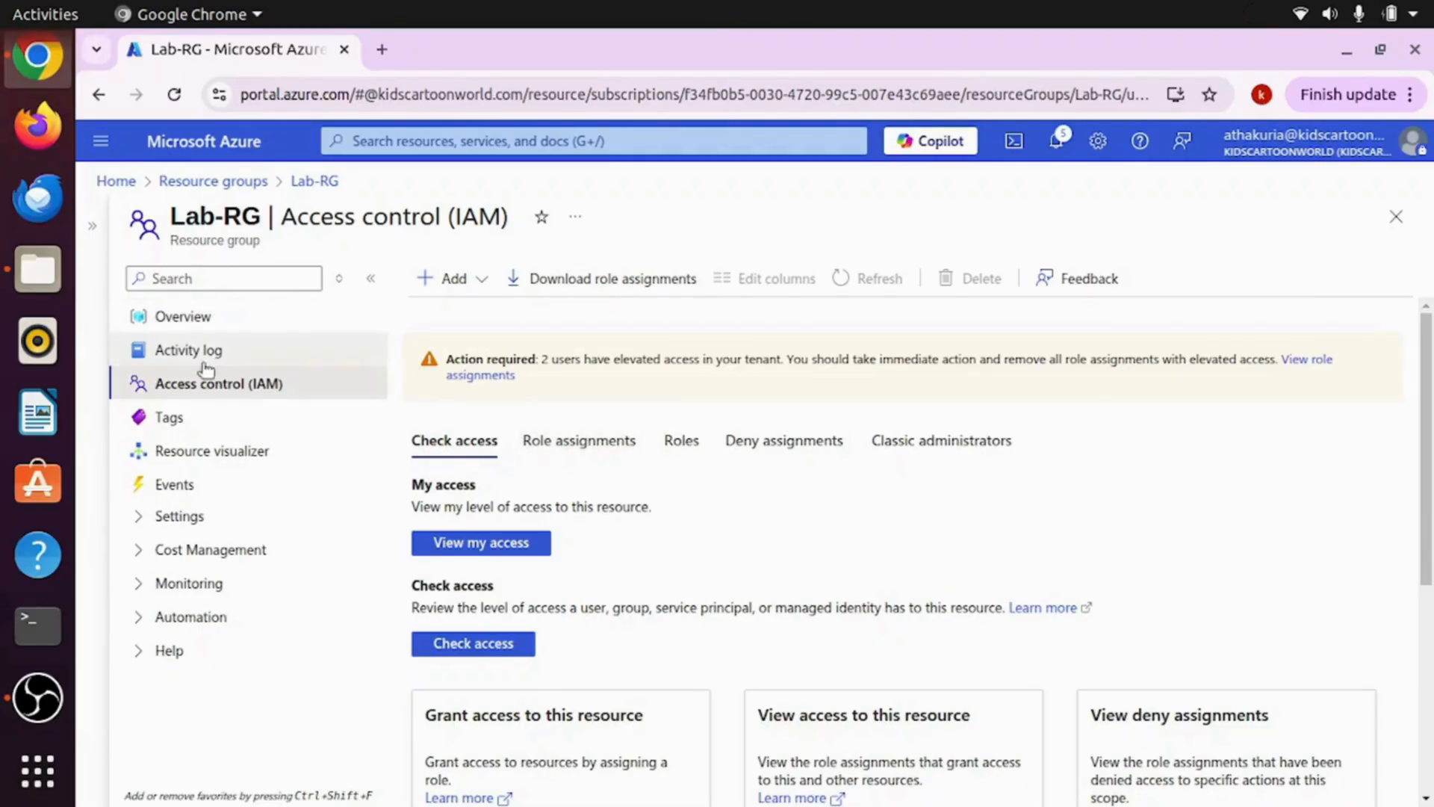
{"action": "left_click", "coordinate": [553, 442]}
{"action": "scroll", "coordinate": [636, 705], "scroll_direction": "down", "scroll_amount": 5}
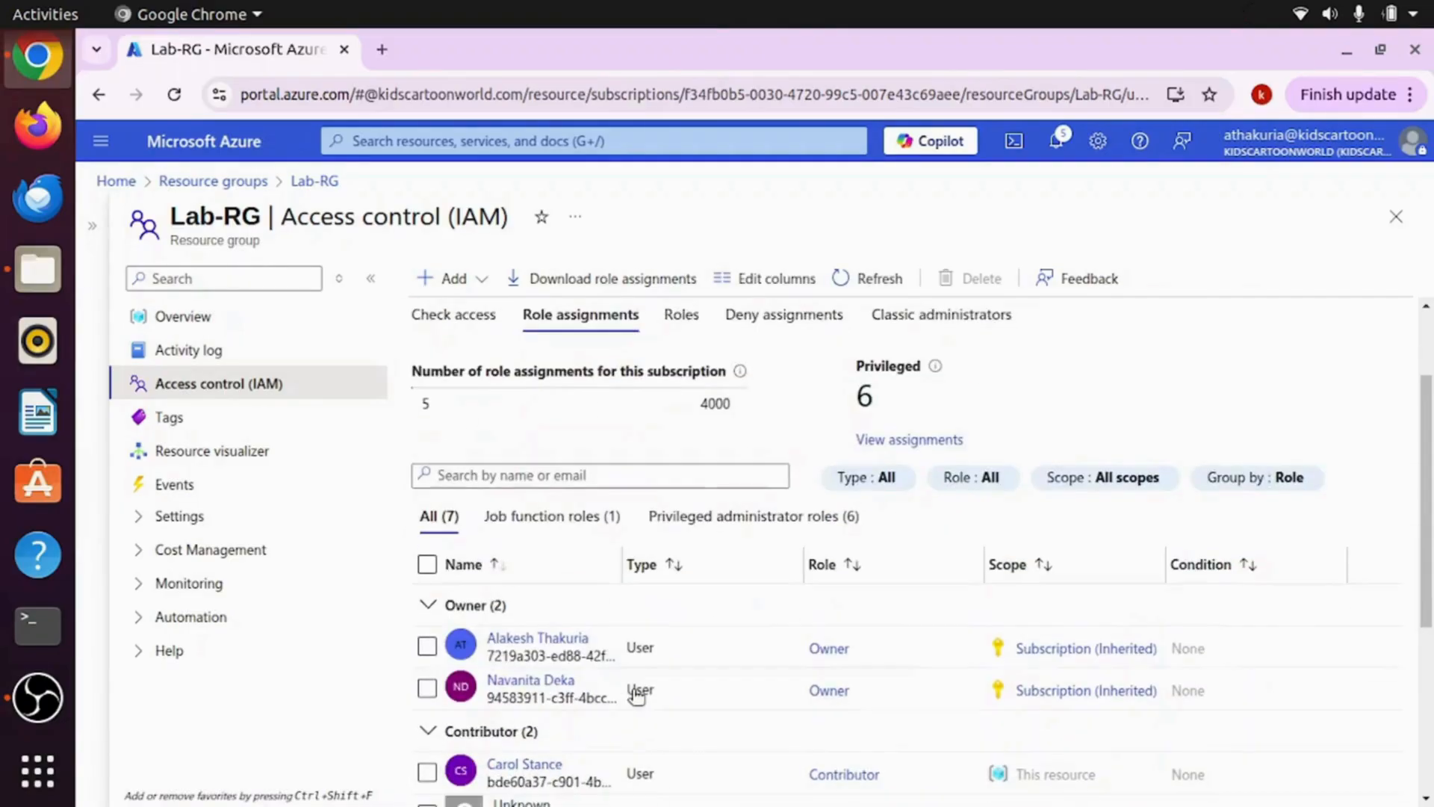
{"action": "scroll", "coordinate": [607, 665], "scroll_direction": "down", "scroll_amount": 1}
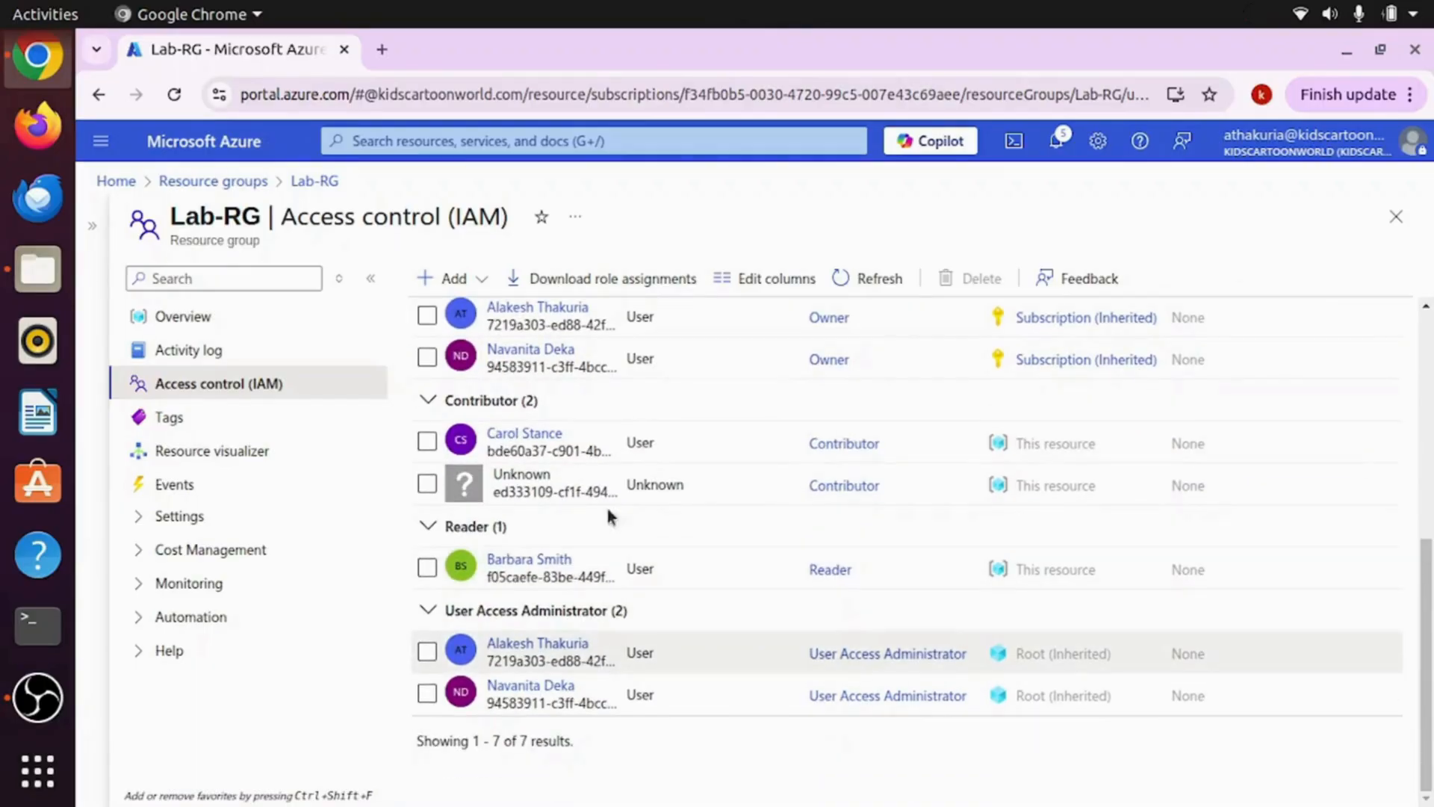
{"action": "left_click", "coordinate": [428, 442]}
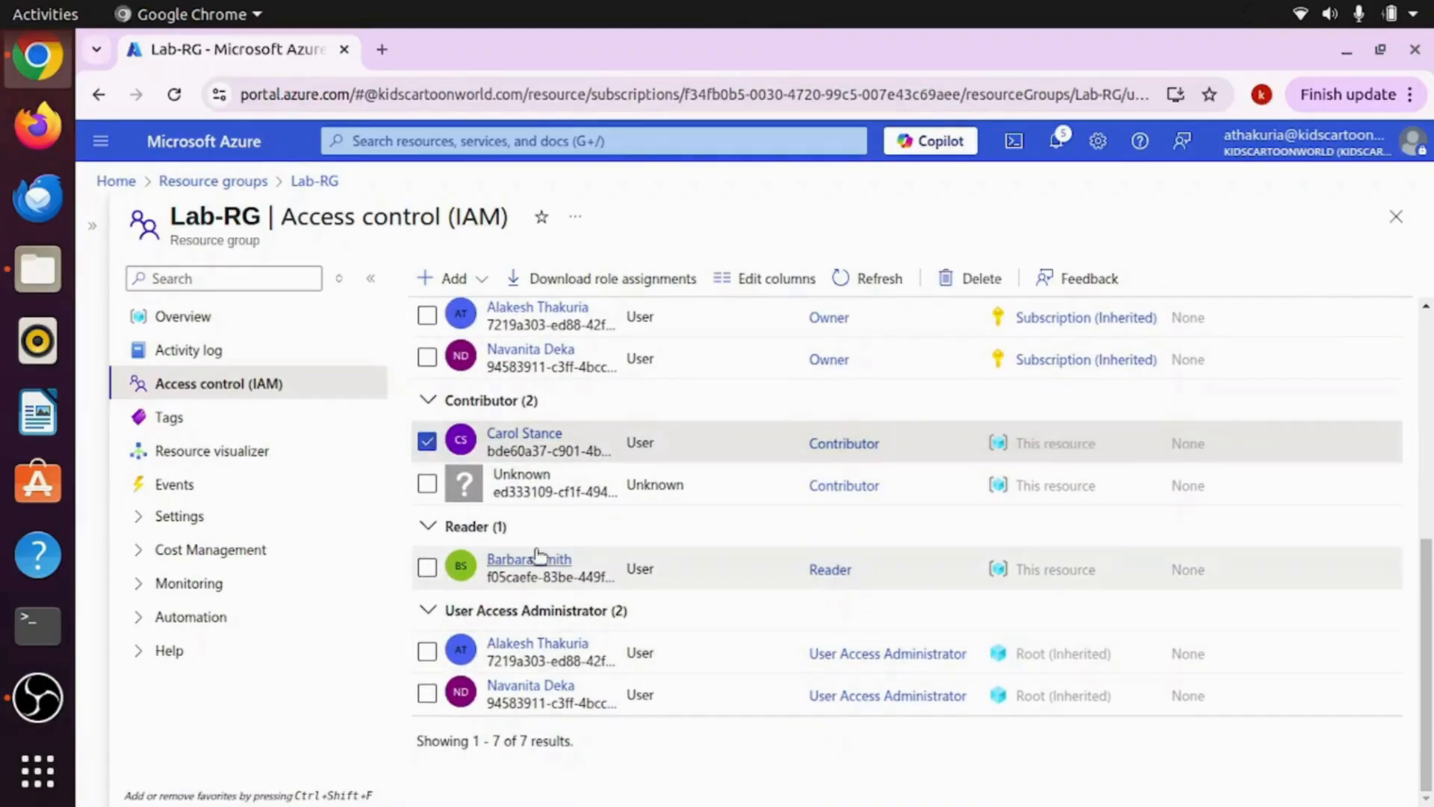
{"action": "left_click", "coordinate": [427, 568]}
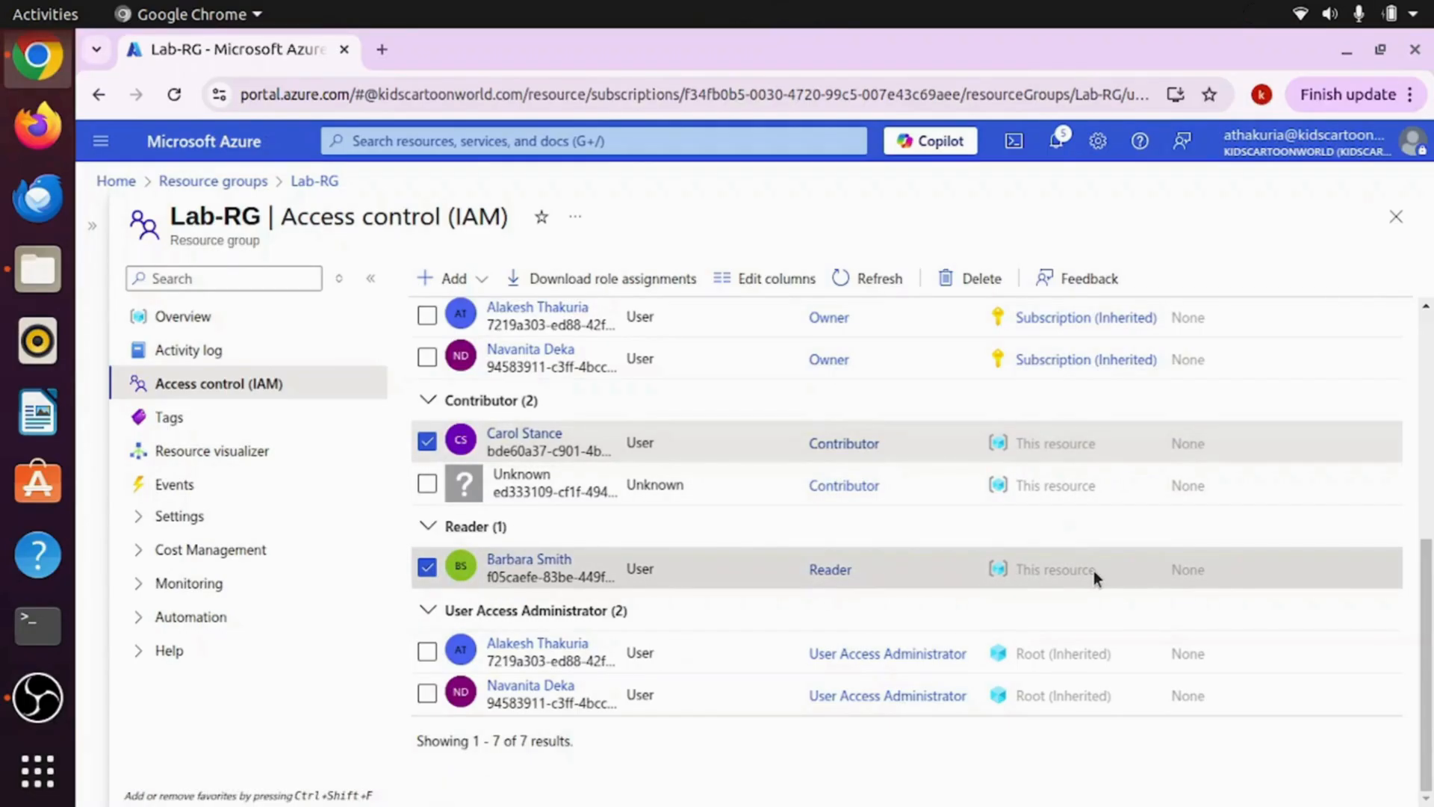
{"action": "left_click", "coordinate": [1395, 222]}
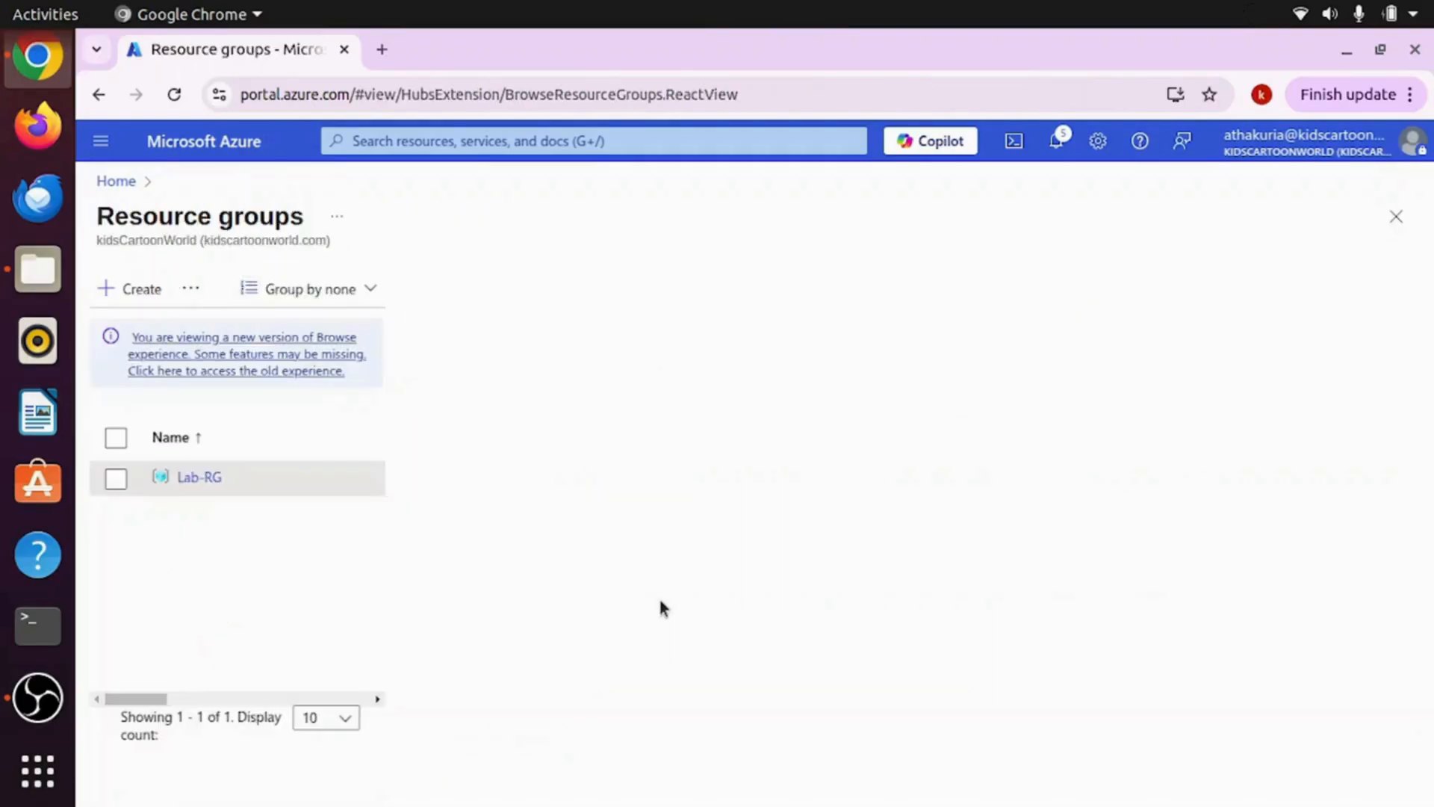
Step: Close the Resource groups list to return to Azure Home and open Chrome's main menu
{"action": "left_click", "coordinate": [1395, 216]}
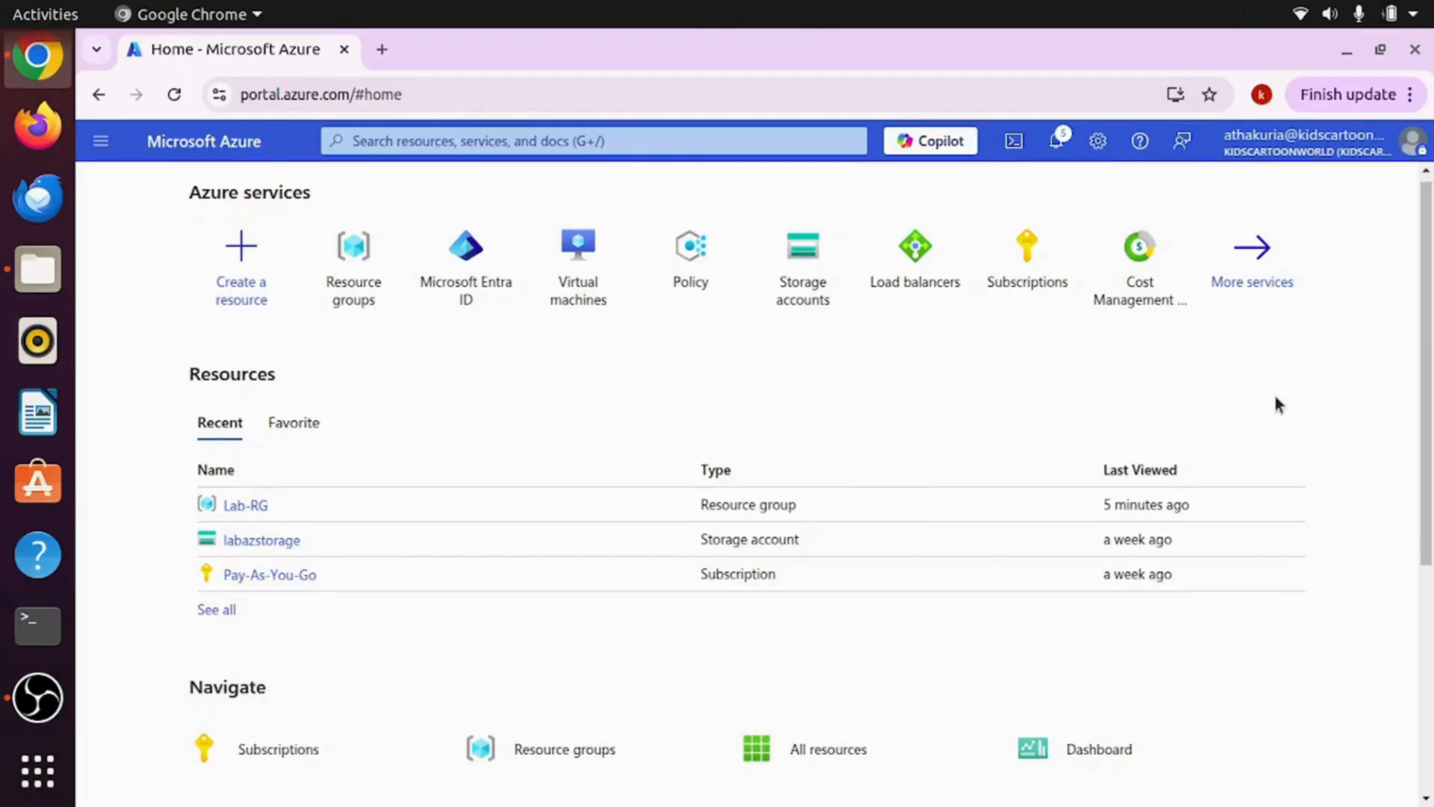
{"action": "left_click", "coordinate": [1409, 95]}
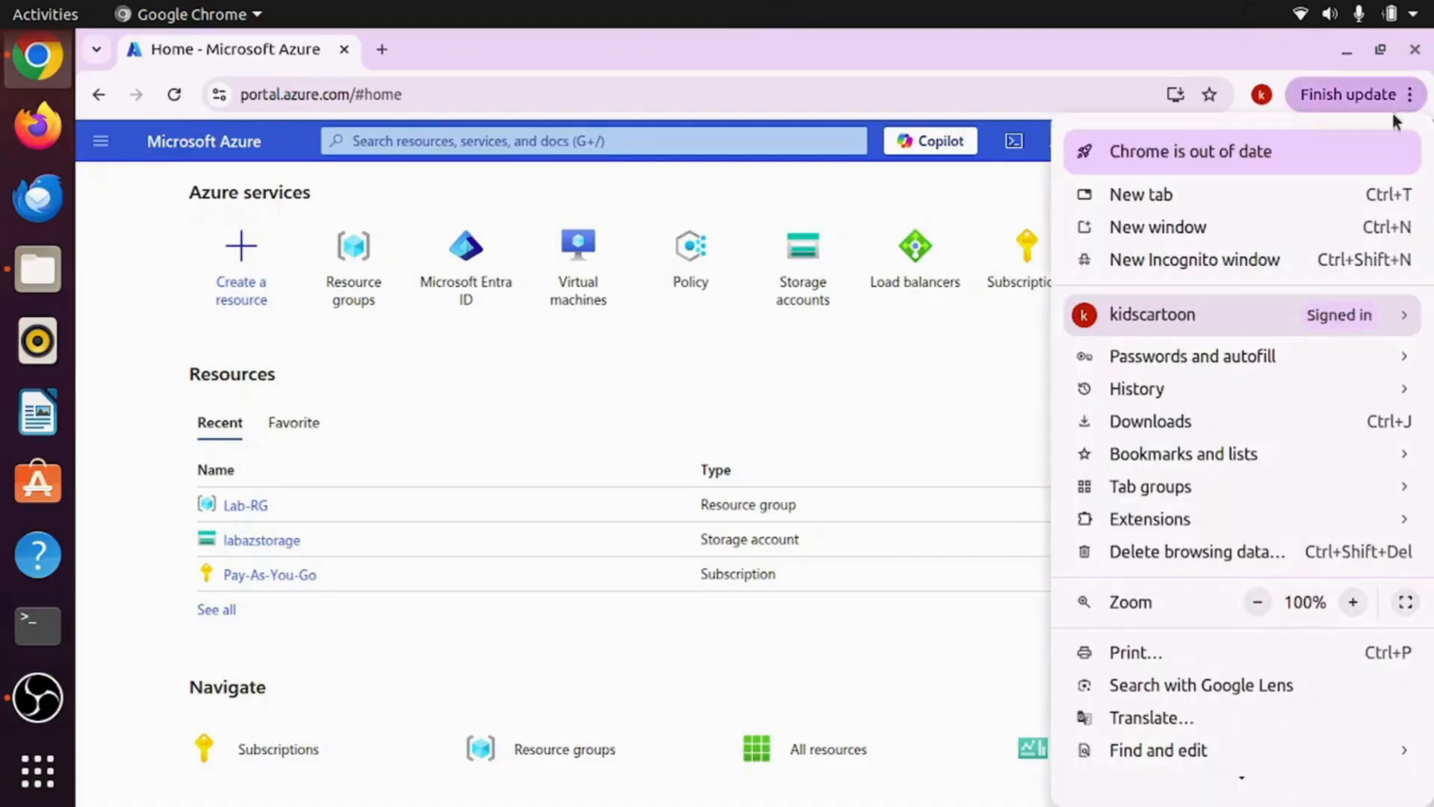
Step: Open an incognito window, load portal.azure.com, and enter the test user's sign-in email
{"action": "left_click", "coordinate": [1183, 261]}
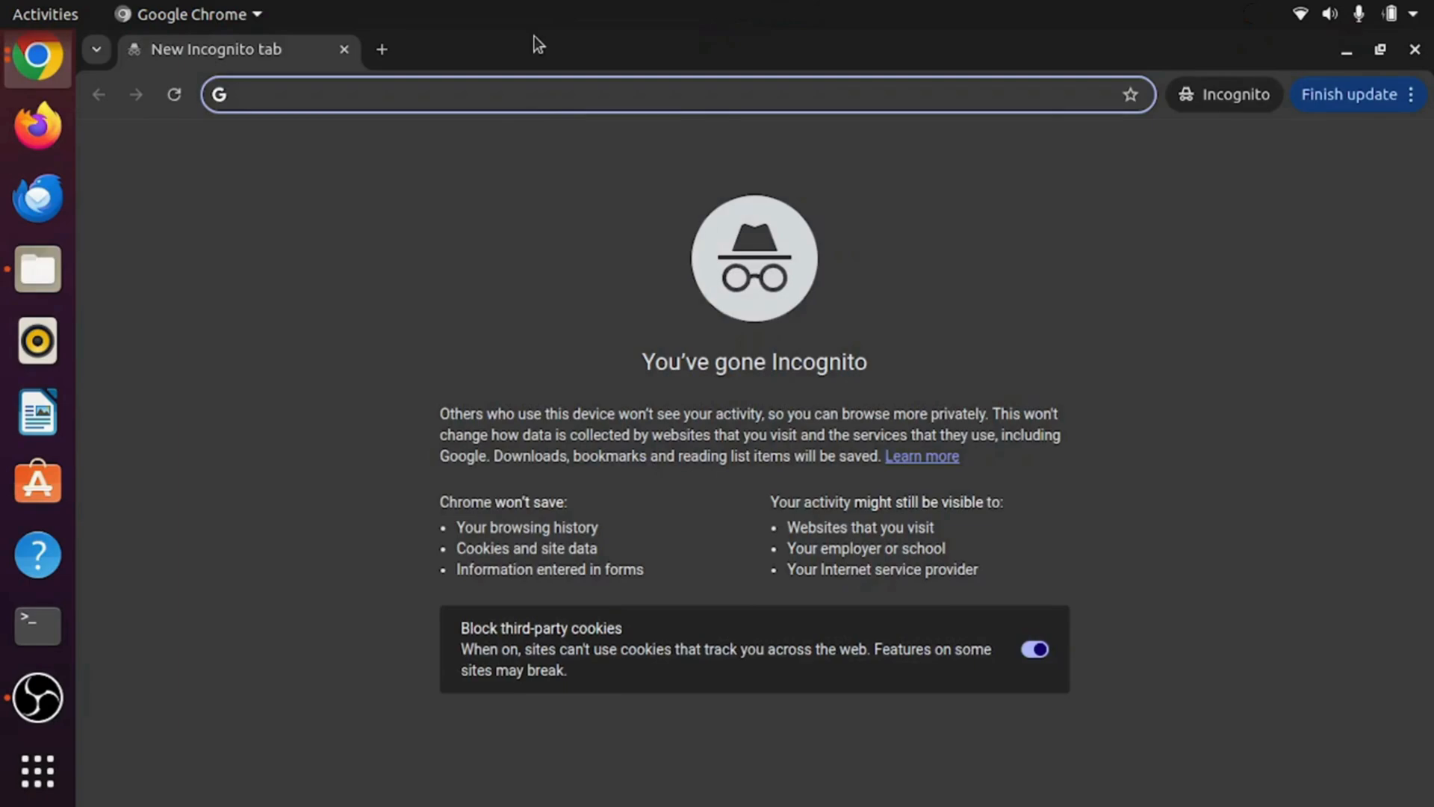
{"action": "type", "text": "portal.azure.com"}
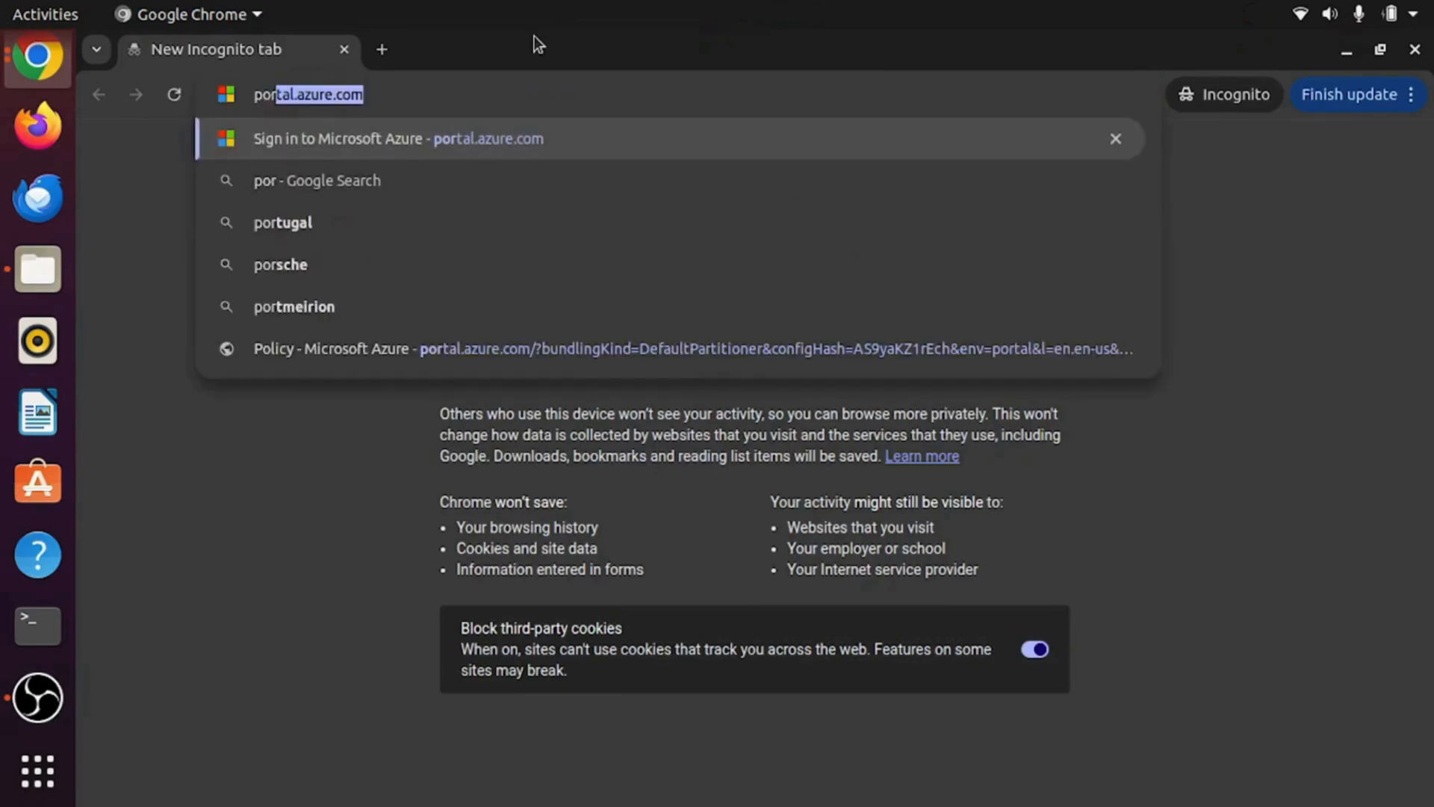
{"action": "key", "text": "Right"}
{"action": "key", "text": "Return"}
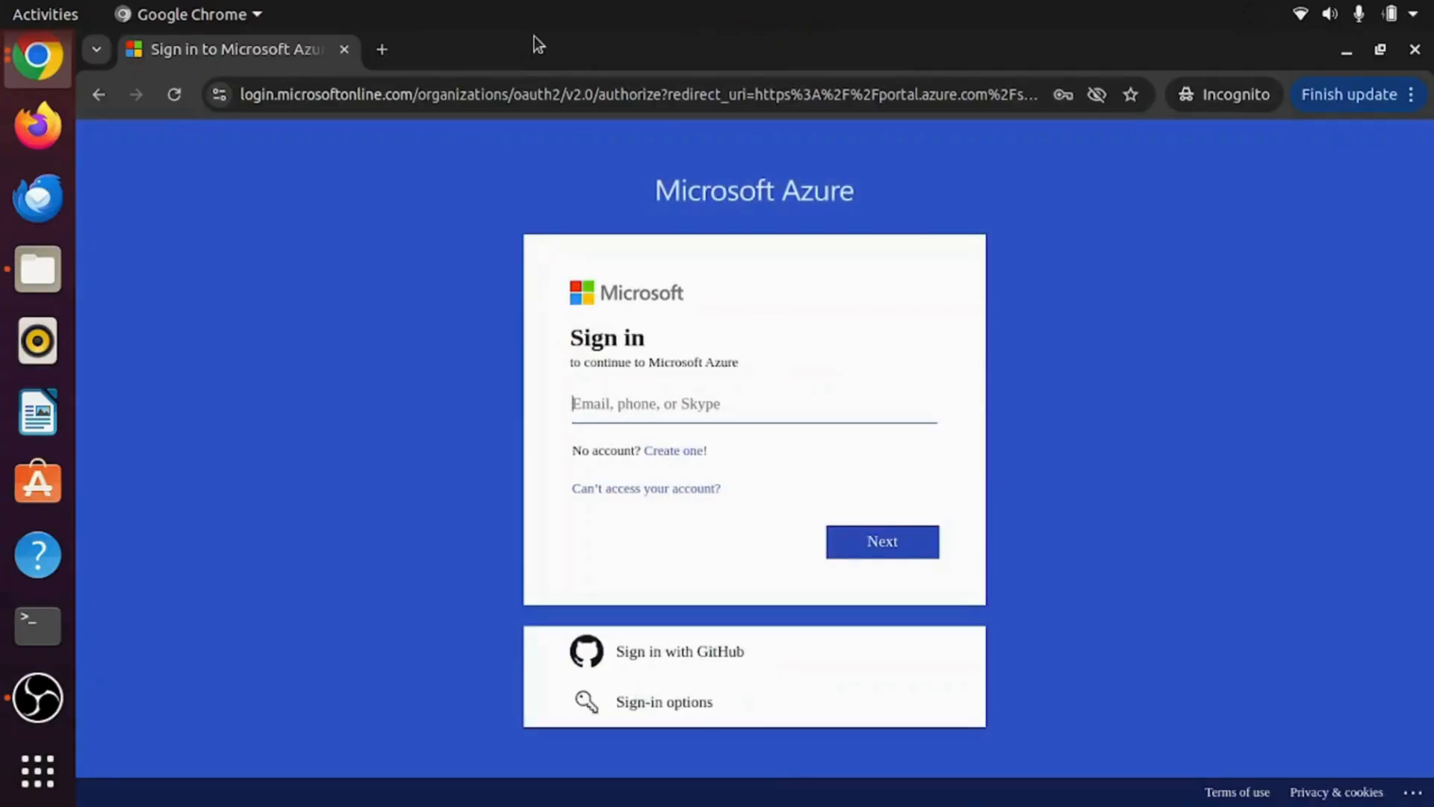
{"action": "left_click", "coordinate": [691, 407]}
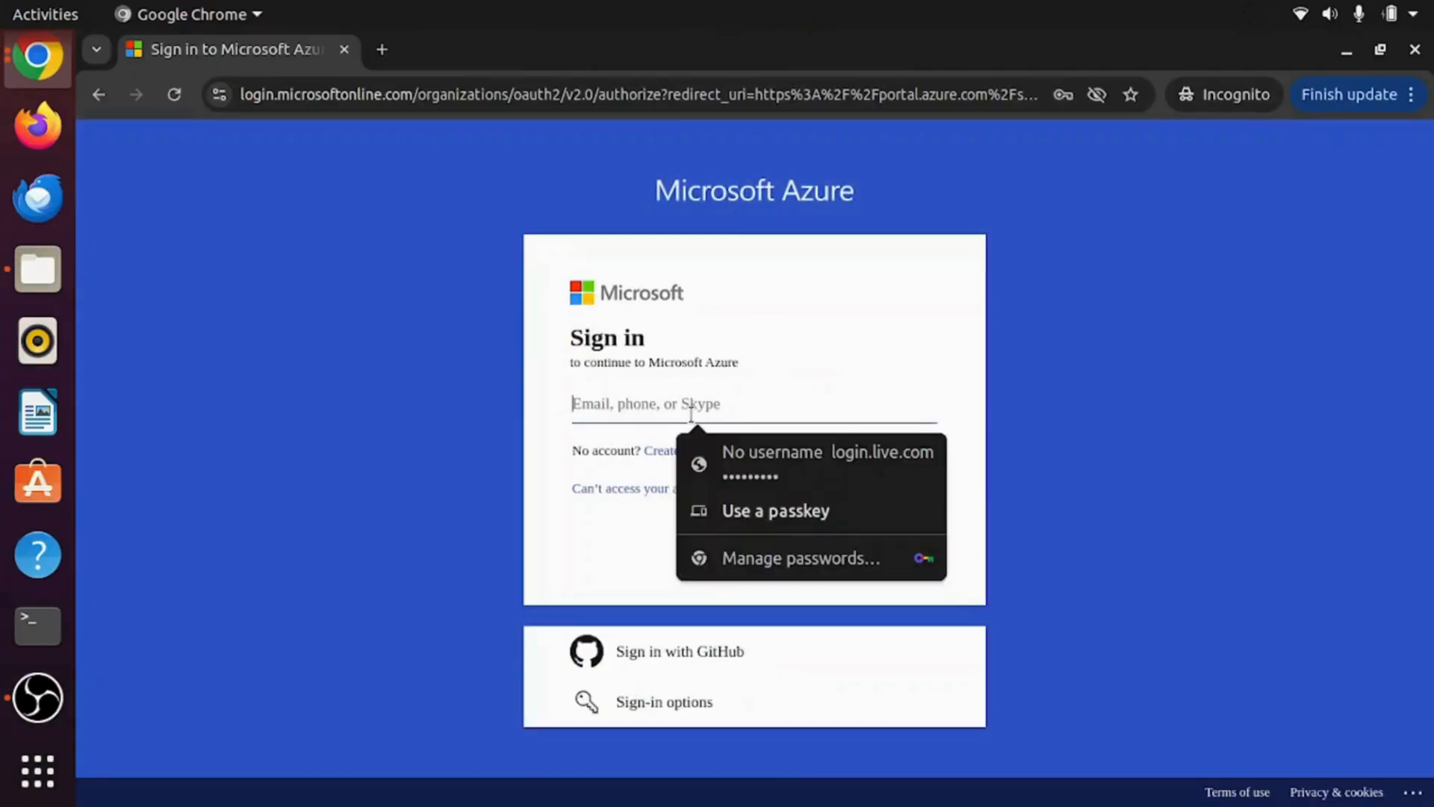
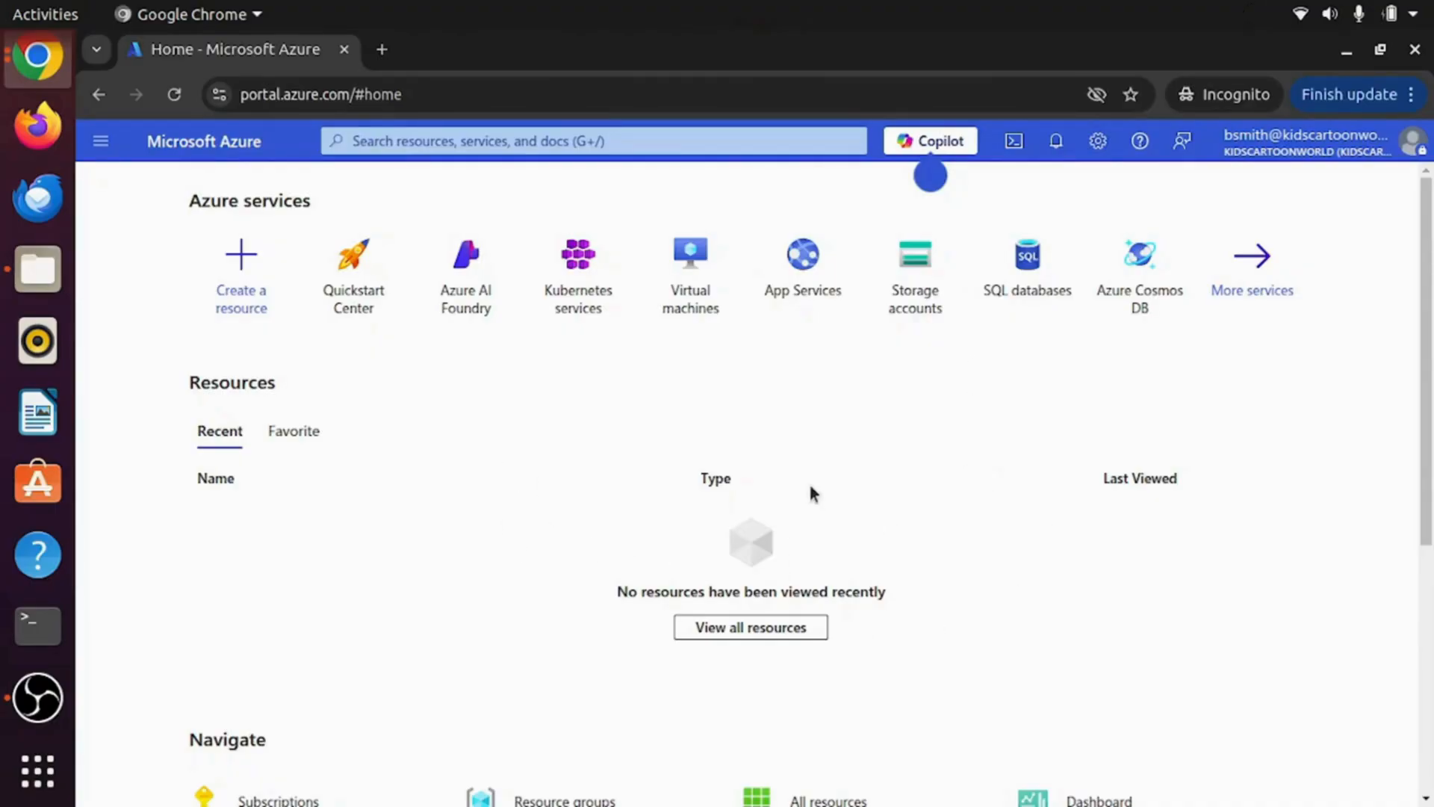
Step: Search 'Reso' to reach Resource groups, open Lab-RG's overview, dismiss the tip, and select its name
{"action": "left_click", "coordinate": [539, 149]}
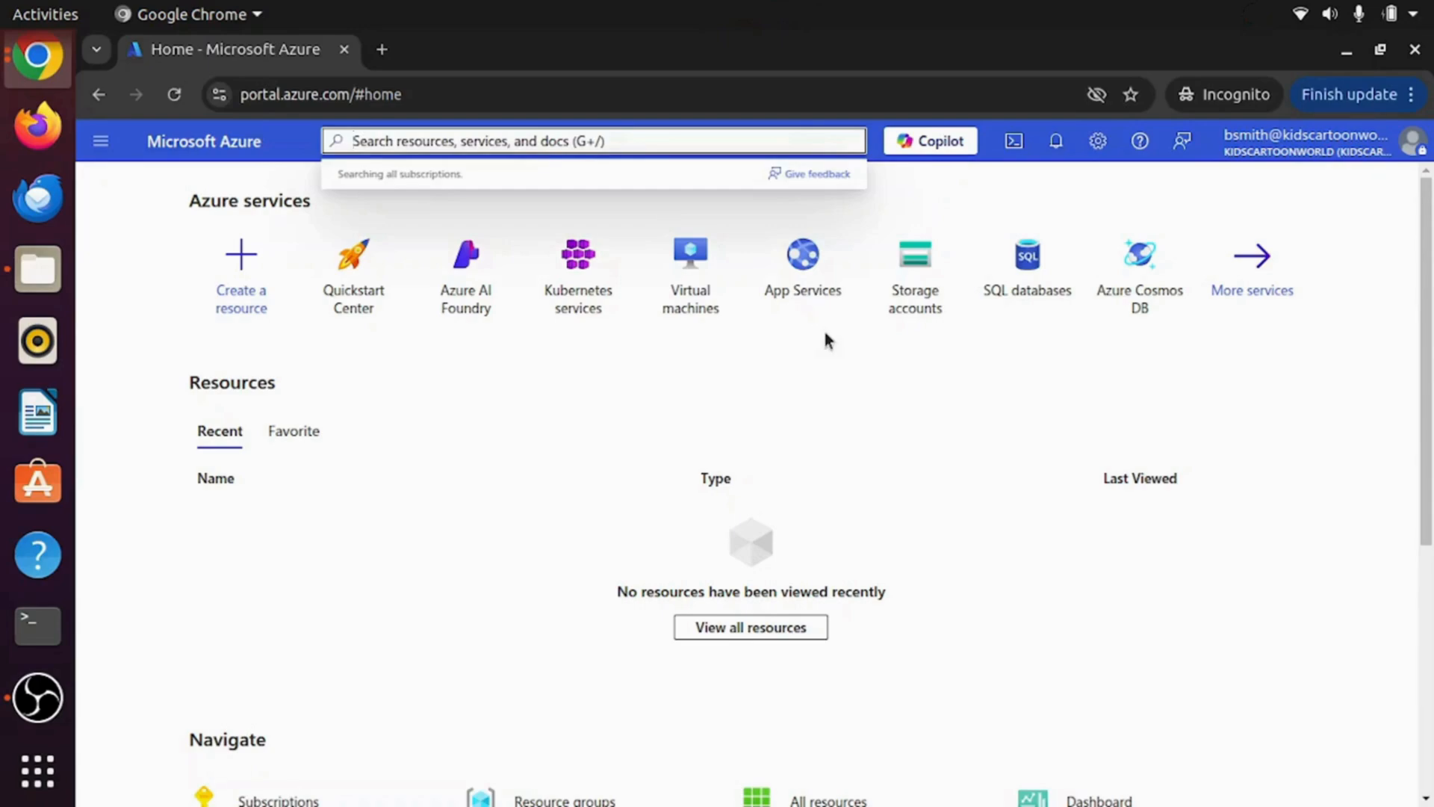
{"action": "type", "text": "Reso"}
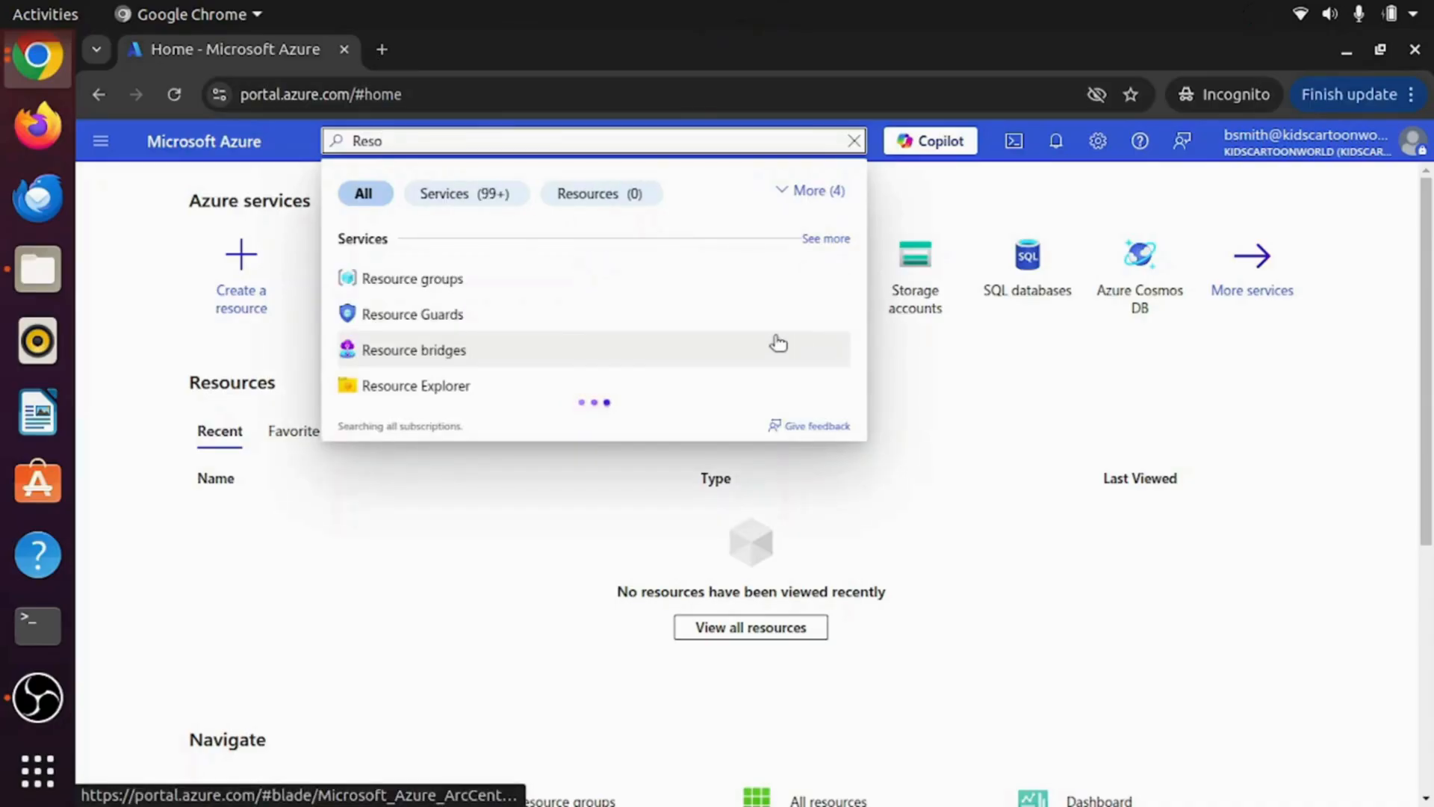
{"action": "left_click", "coordinate": [402, 282]}
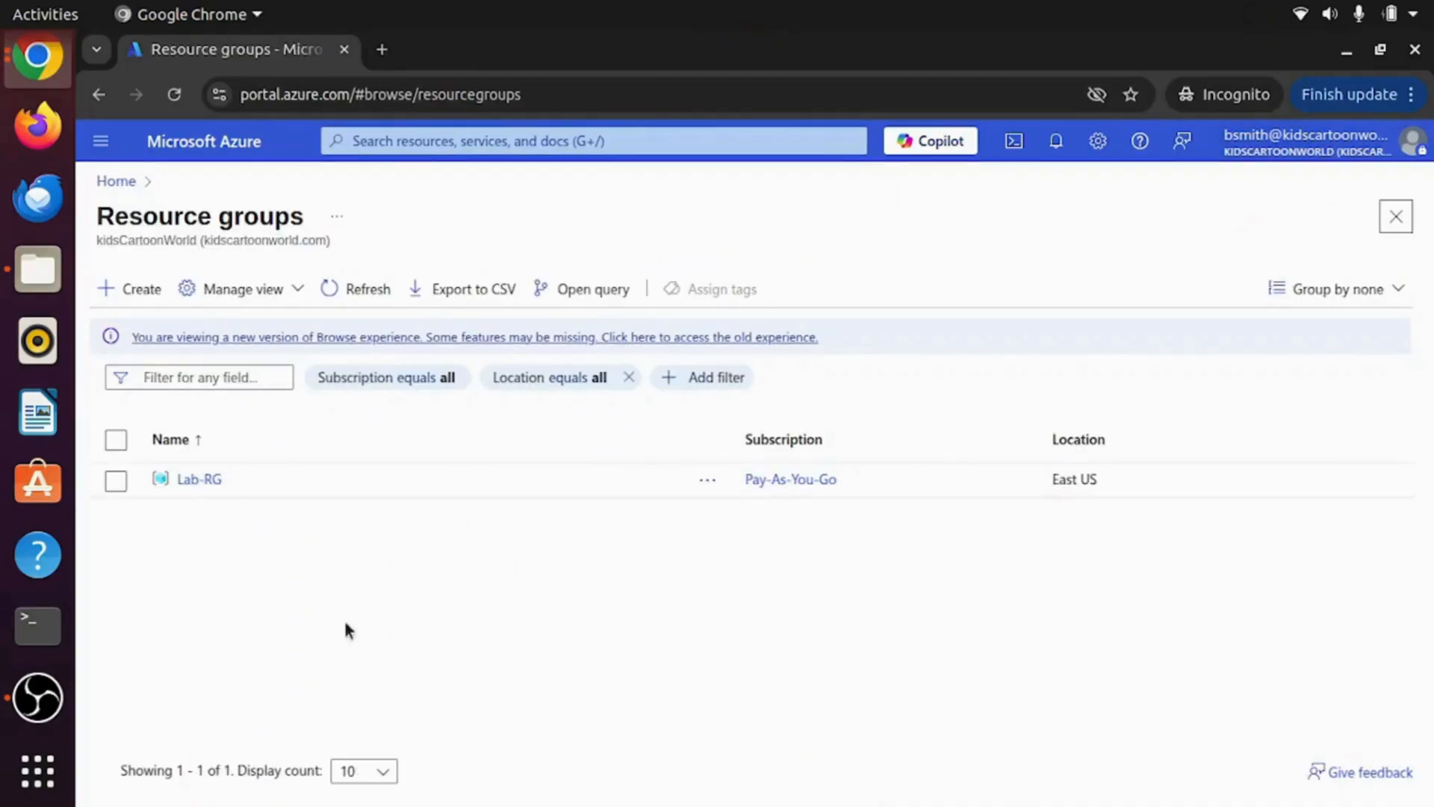
{"action": "left_click", "coordinate": [196, 482]}
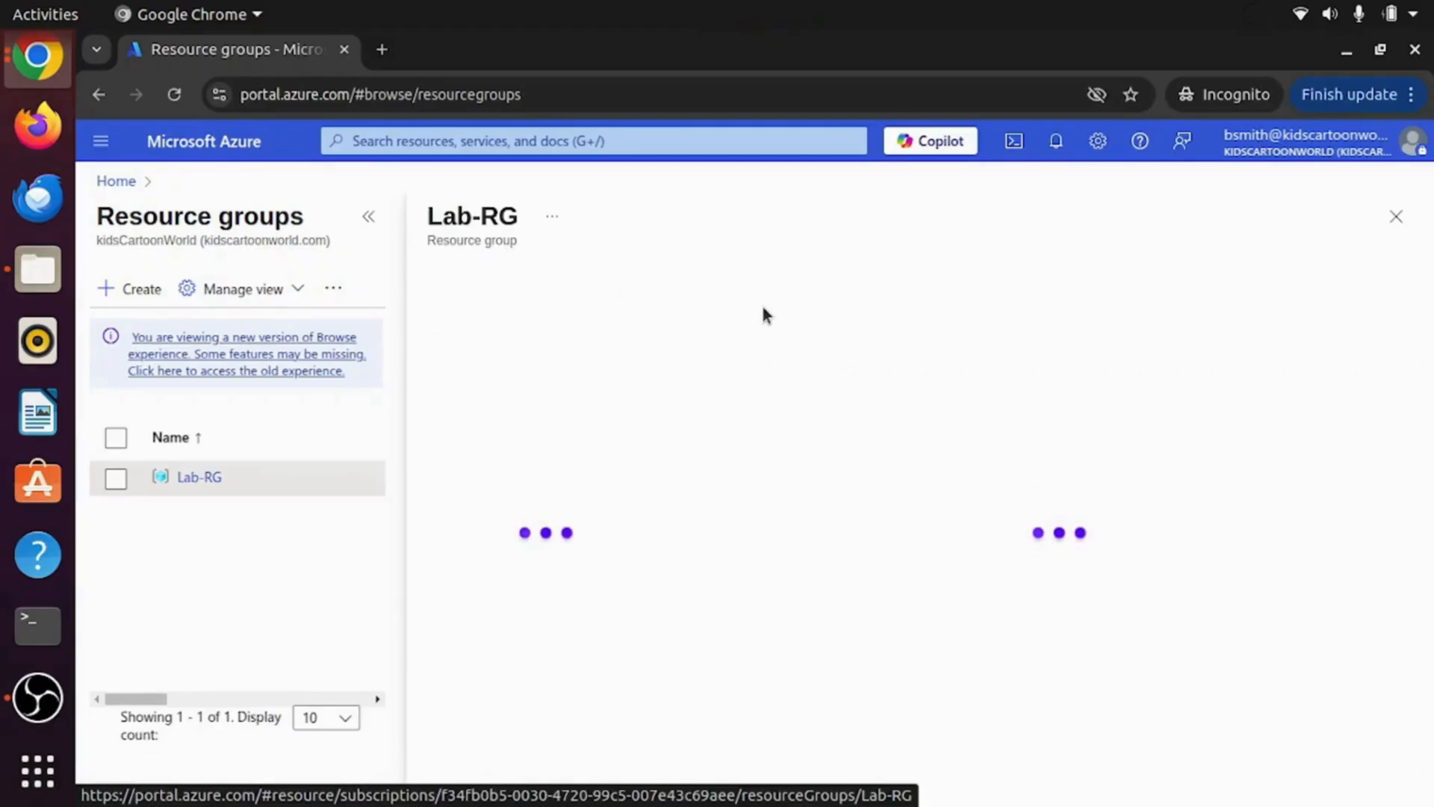
{"action": "left_click", "coordinate": [368, 218]}
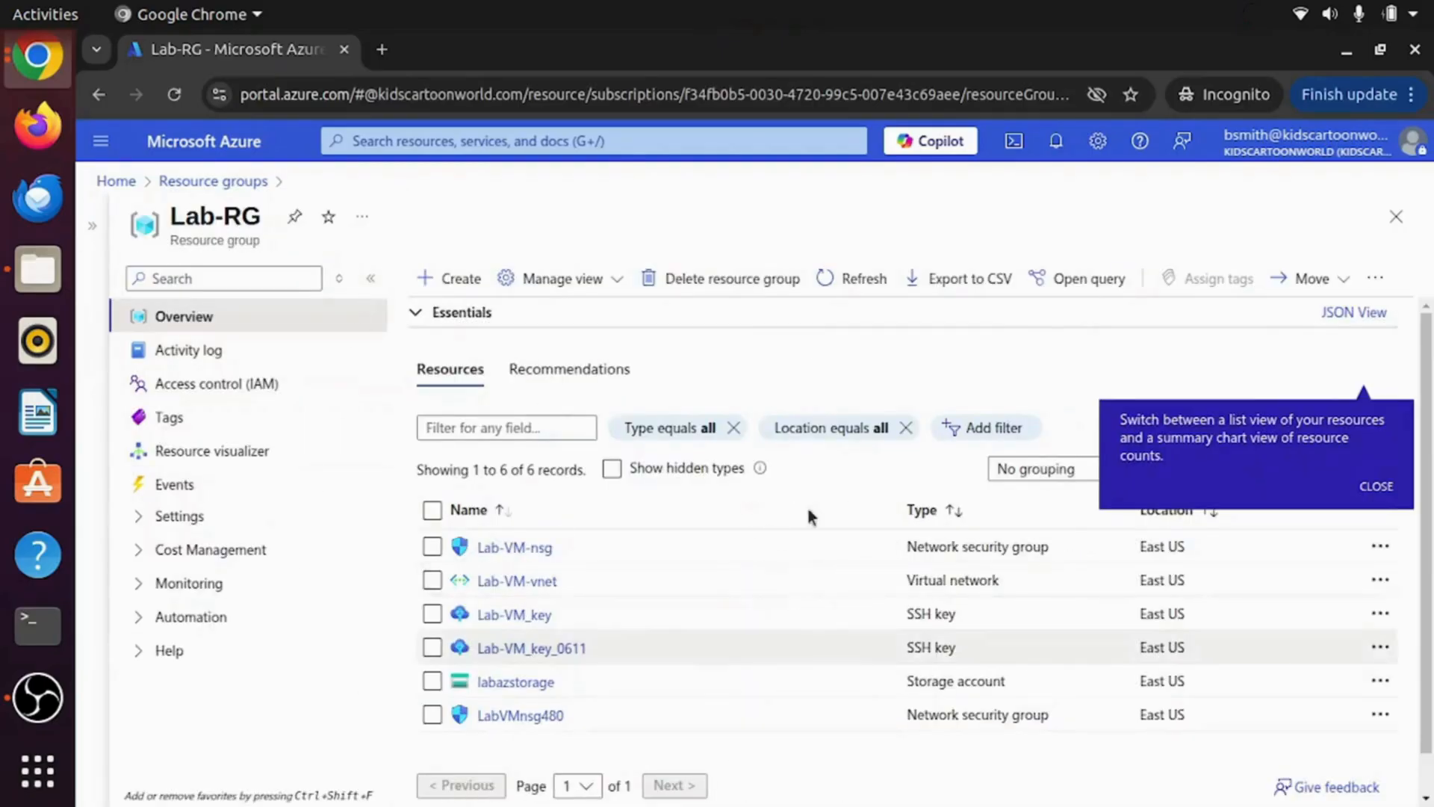
{"action": "left_click", "coordinate": [1374, 486]}
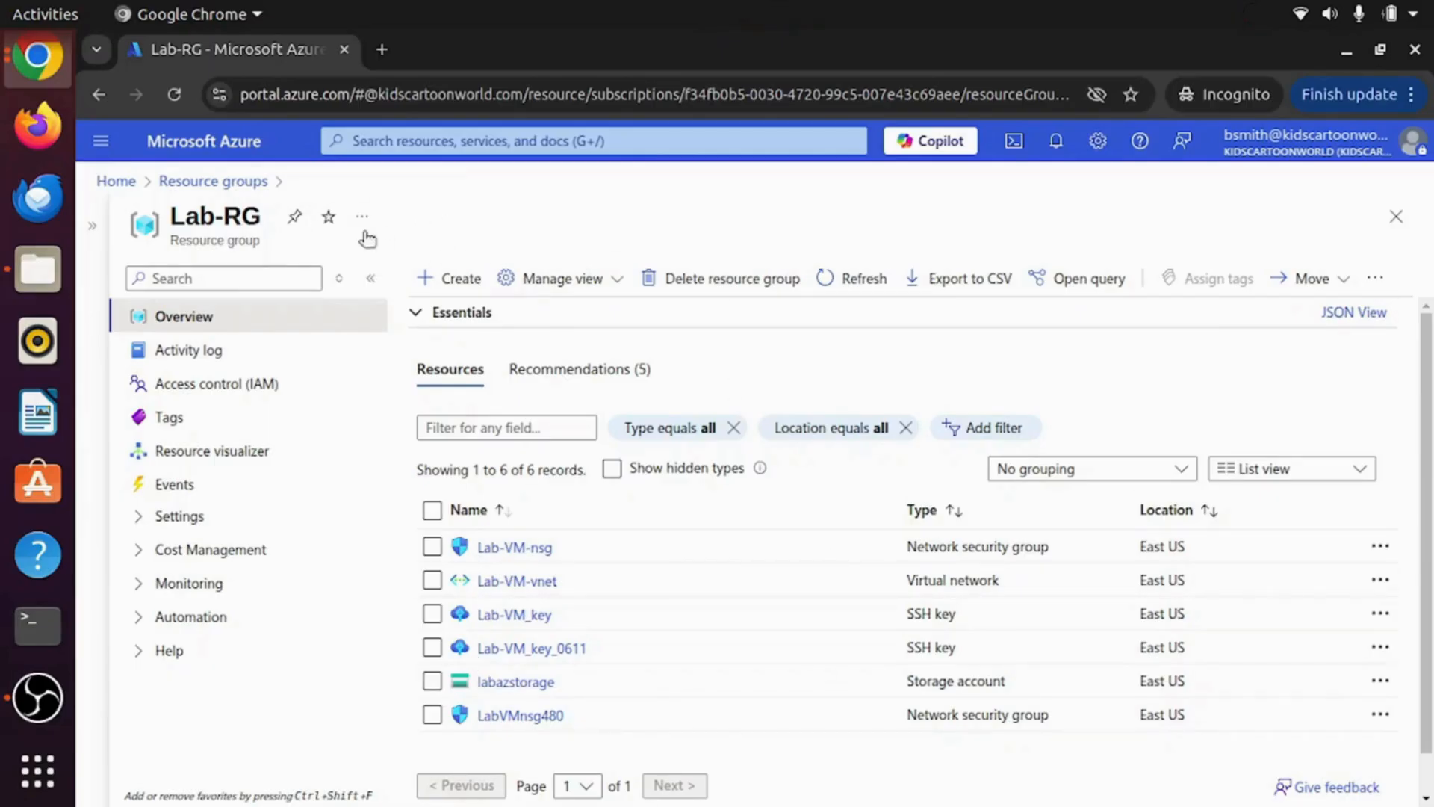
{"action": "left_click_drag", "start_coordinate": [168, 220], "coordinate": [261, 220]}
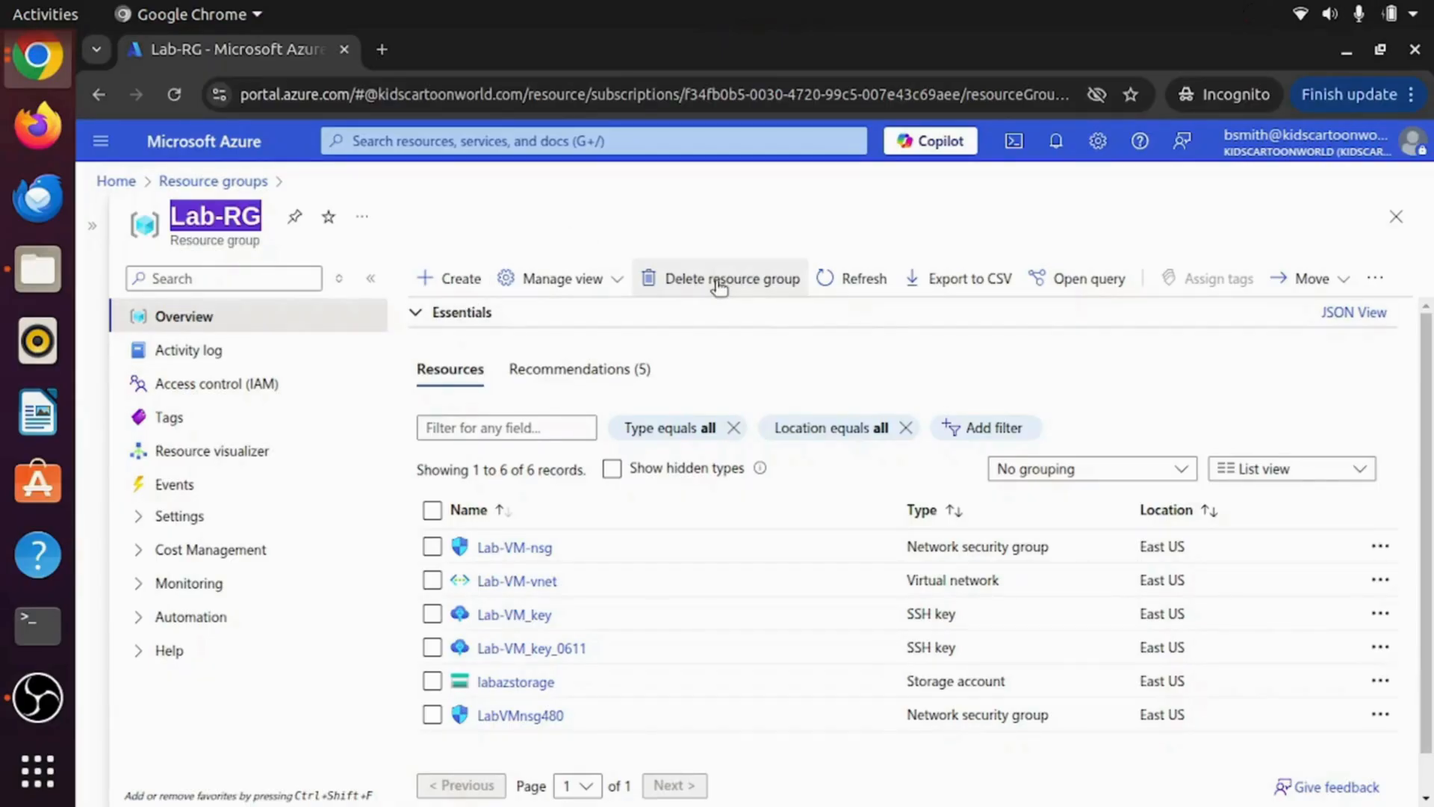
Step: Delete Lab-RG, pasting its copied name into the confirmation box and confirming the permanent deletion
{"action": "left_click", "coordinate": [669, 284]}
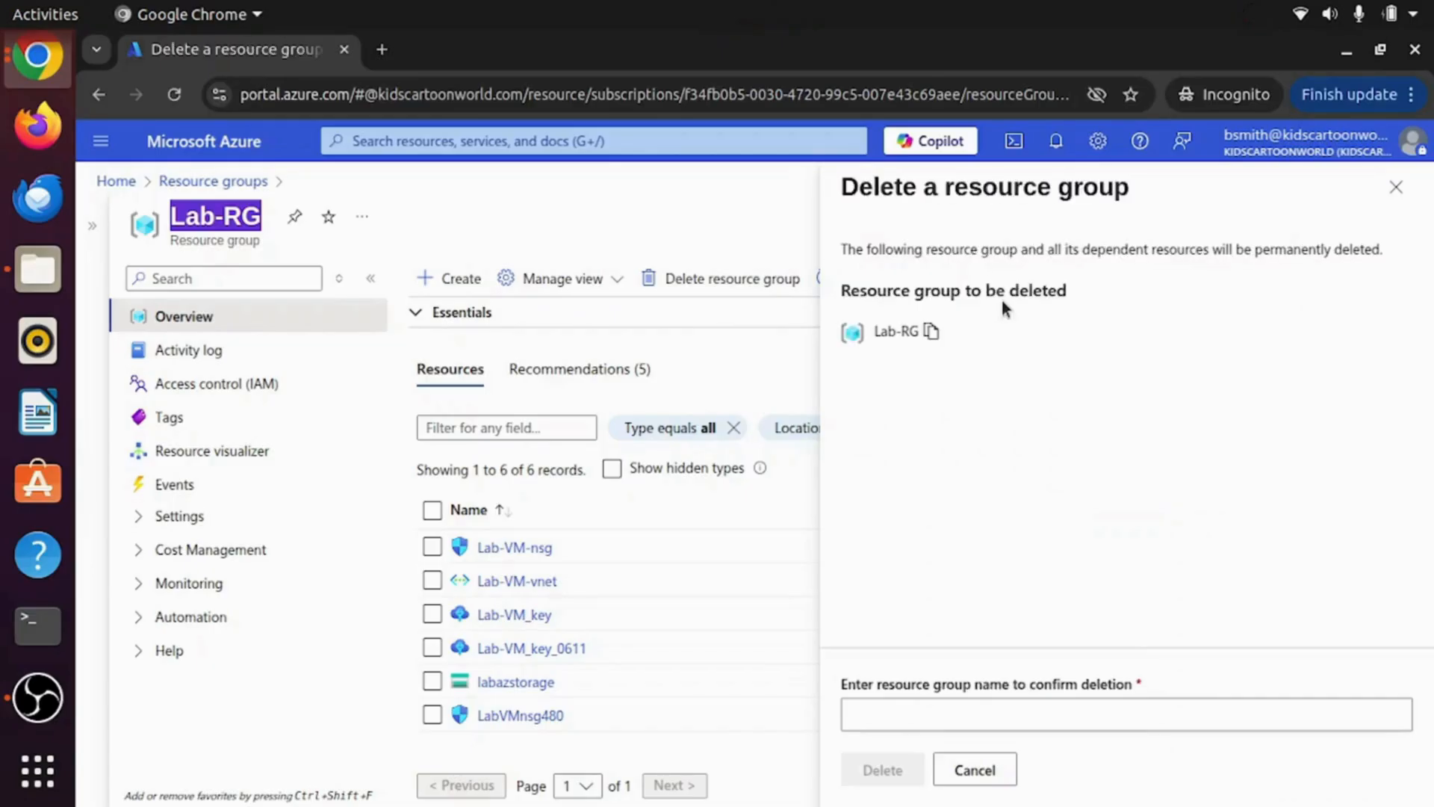
{"action": "left_click", "coordinate": [930, 333]}
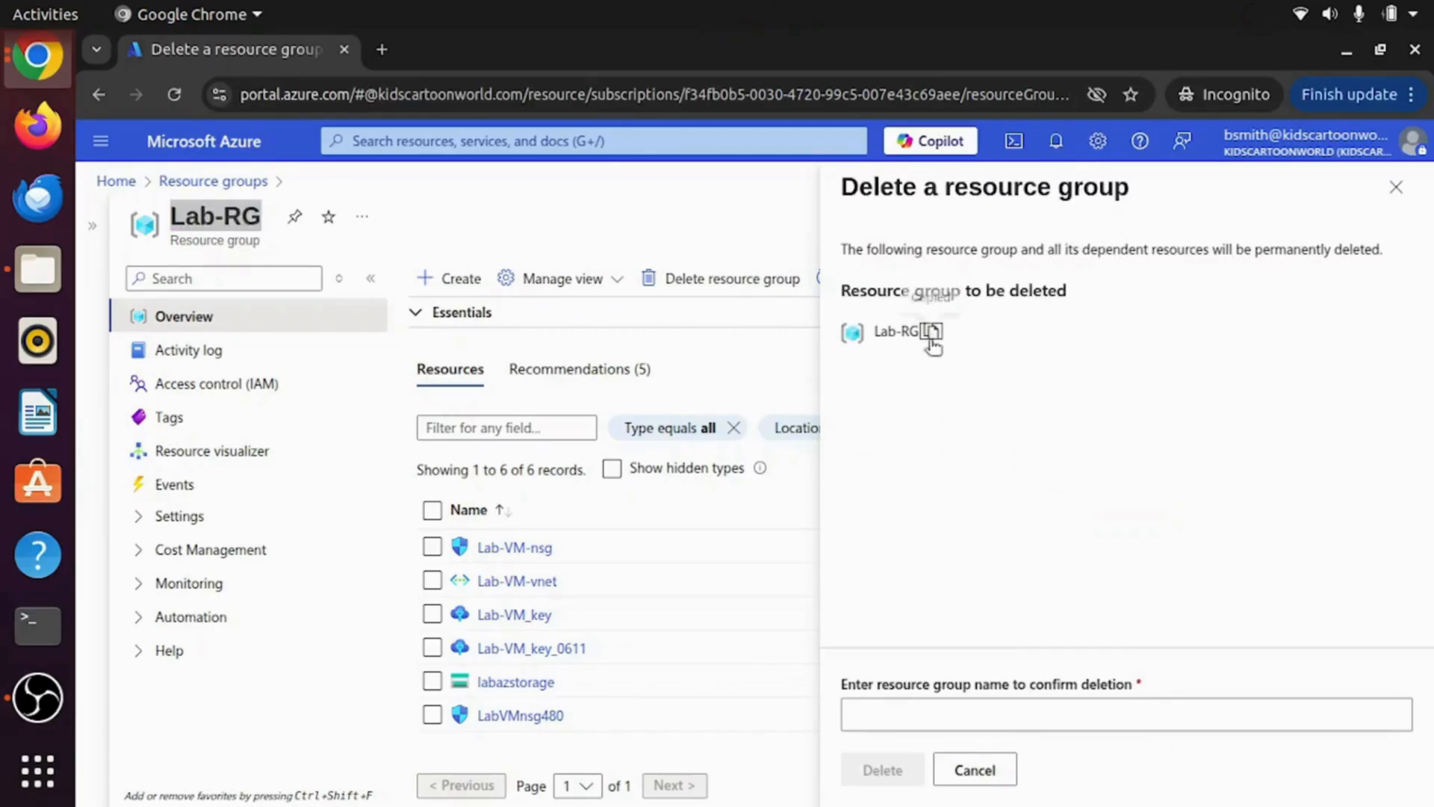
{"action": "left_click", "coordinate": [881, 723]}
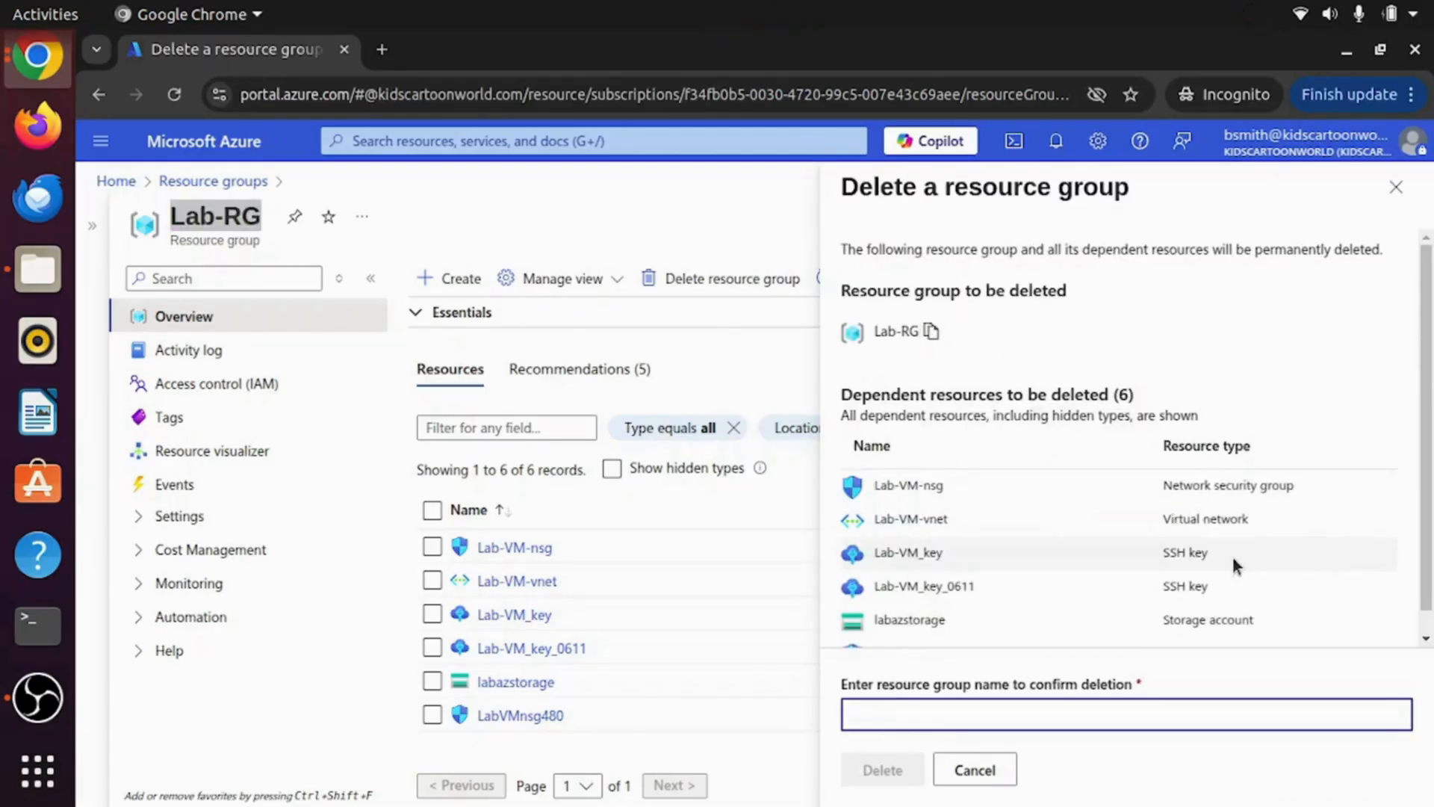
{"action": "key", "text": "ctrl+v"}
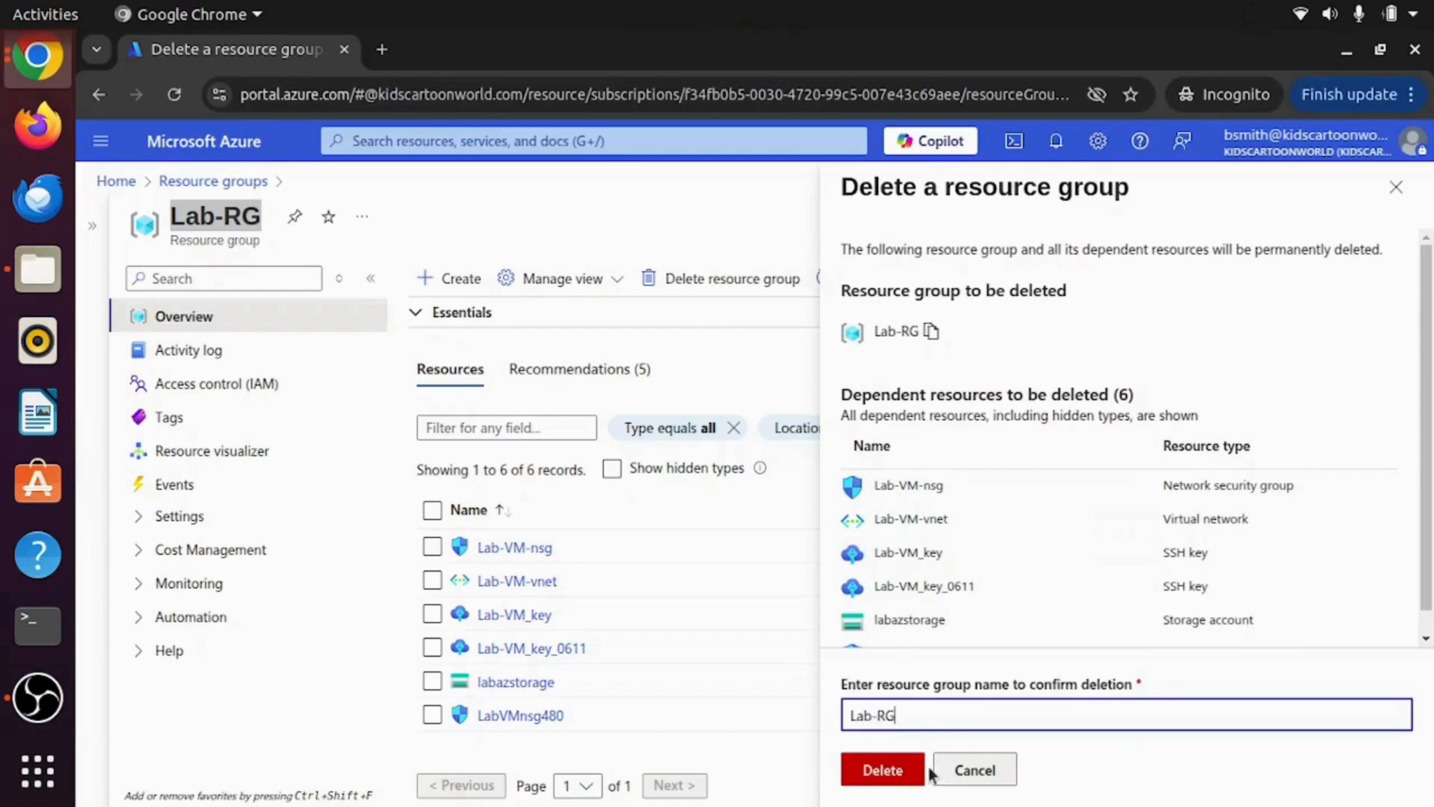
{"action": "left_click", "coordinate": [881, 769]}
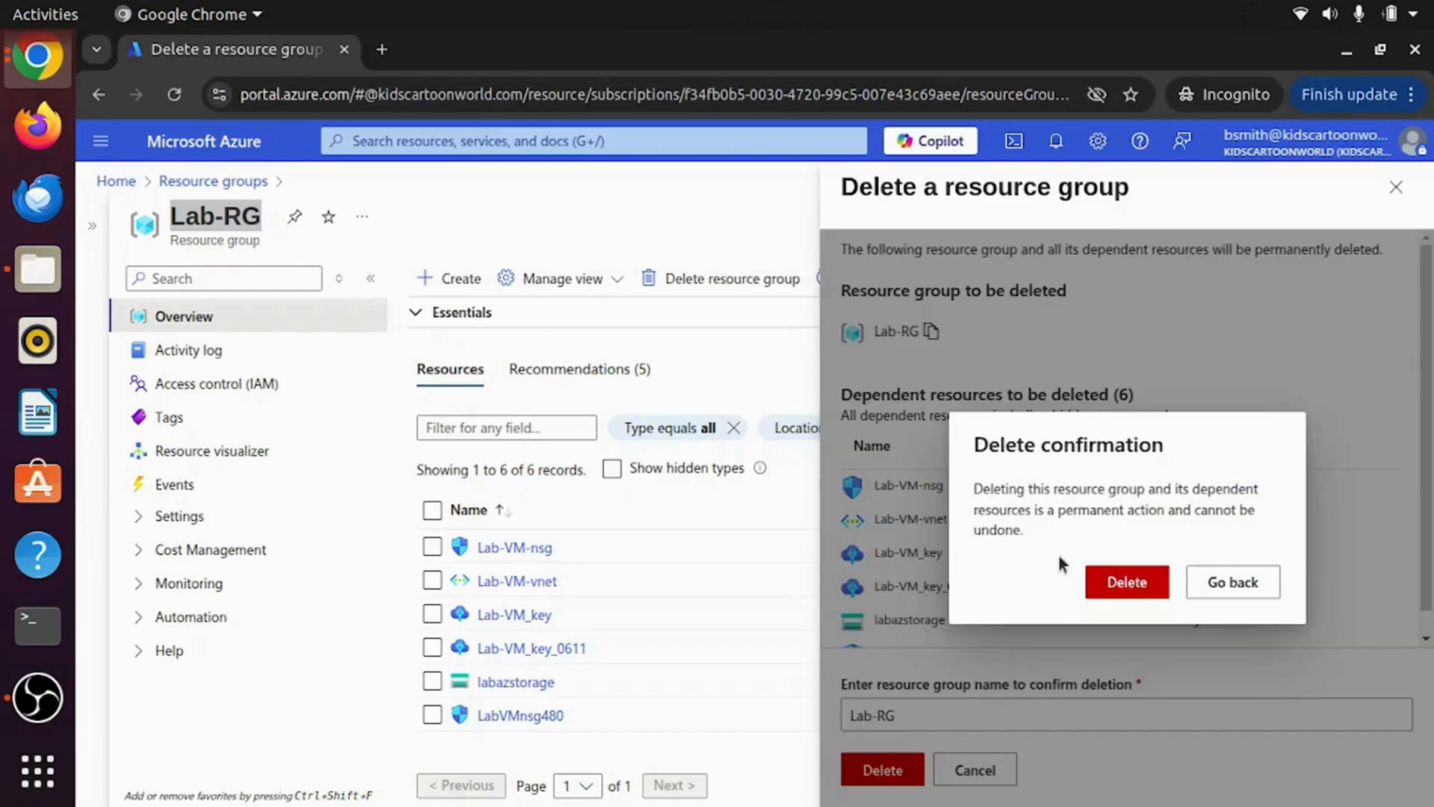
{"action": "left_click", "coordinate": [1151, 583]}
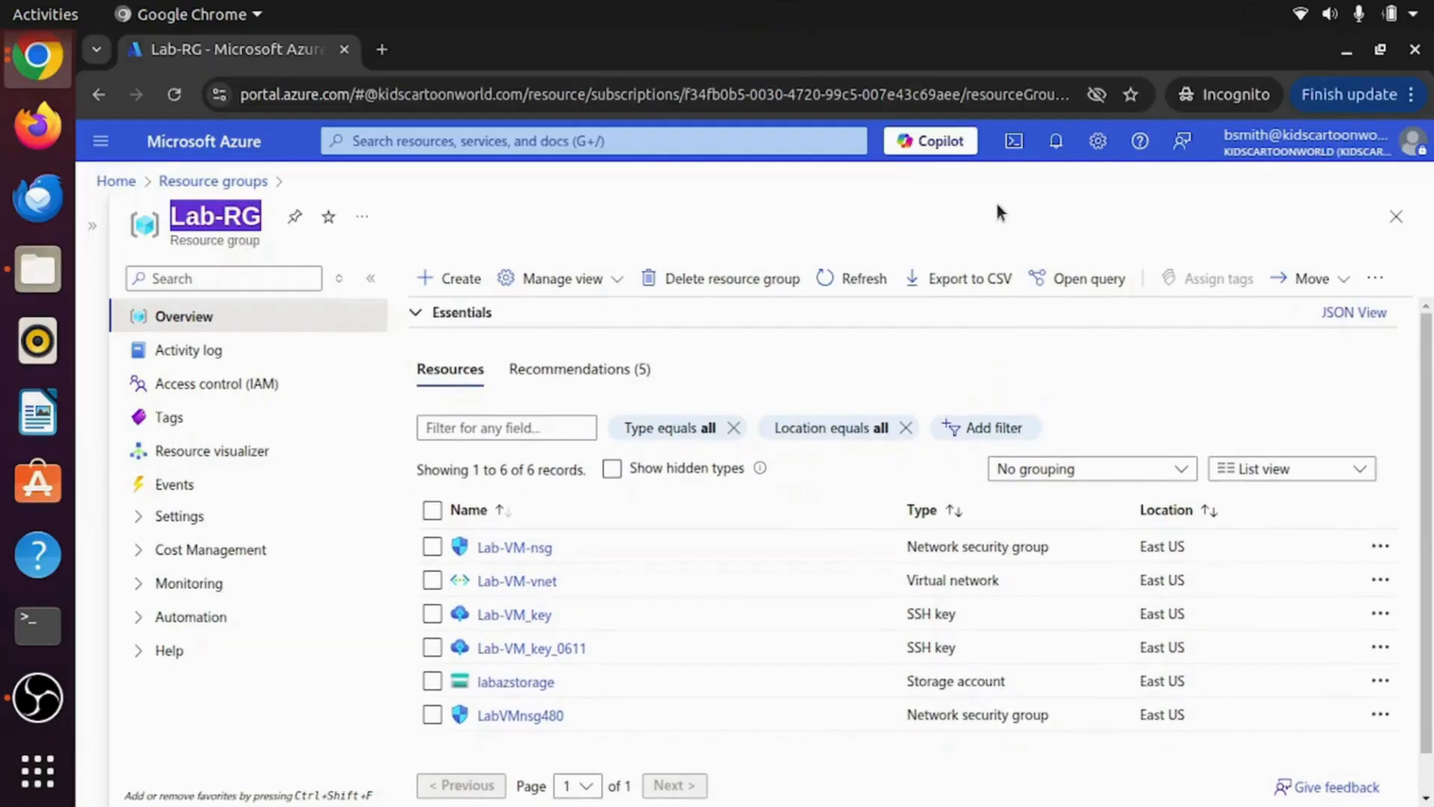
Step: Check the notifications showing the Lab-RG deletion failed for lack of authorization, then close them
{"action": "left_click", "coordinate": [1056, 142]}
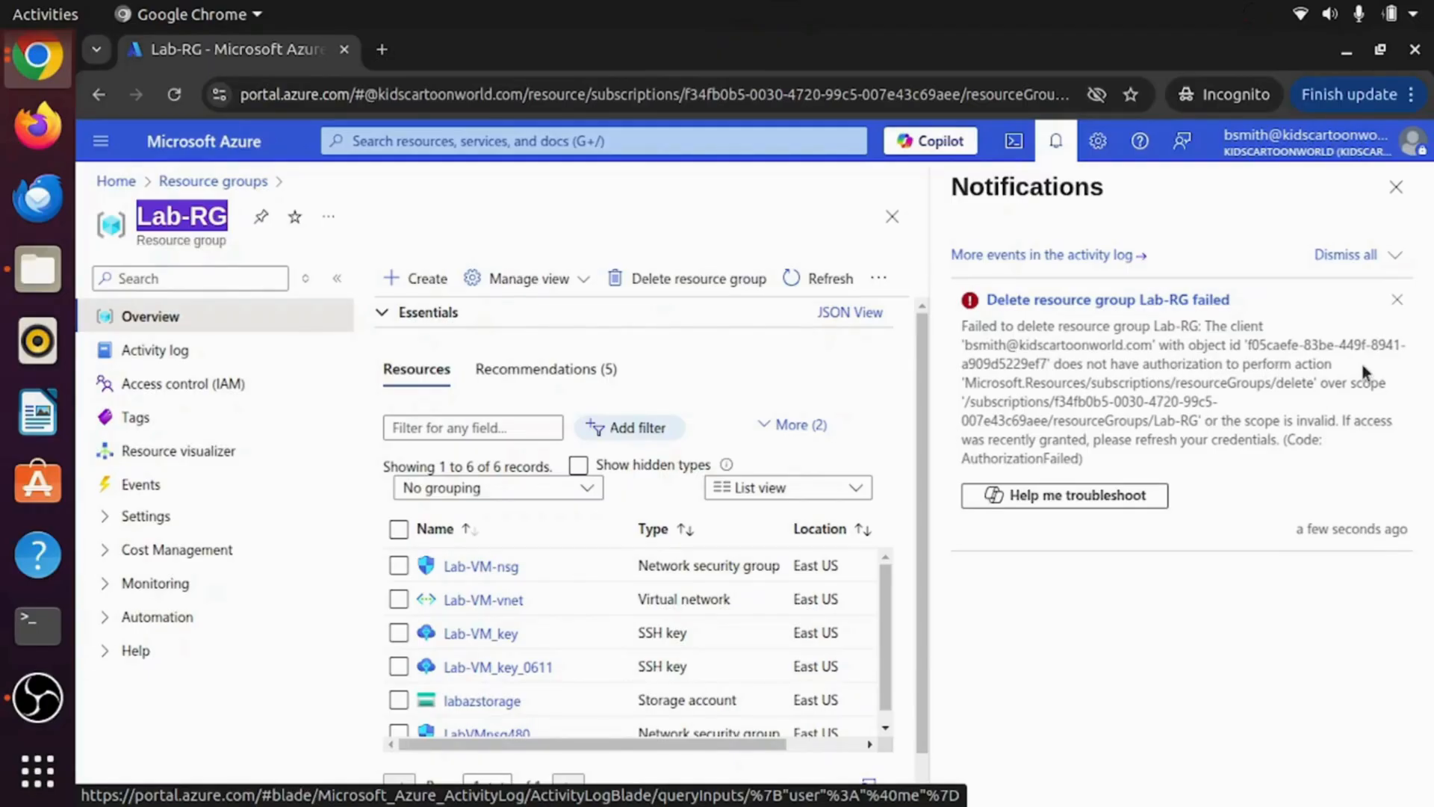
{"action": "left_click", "coordinate": [1396, 187]}
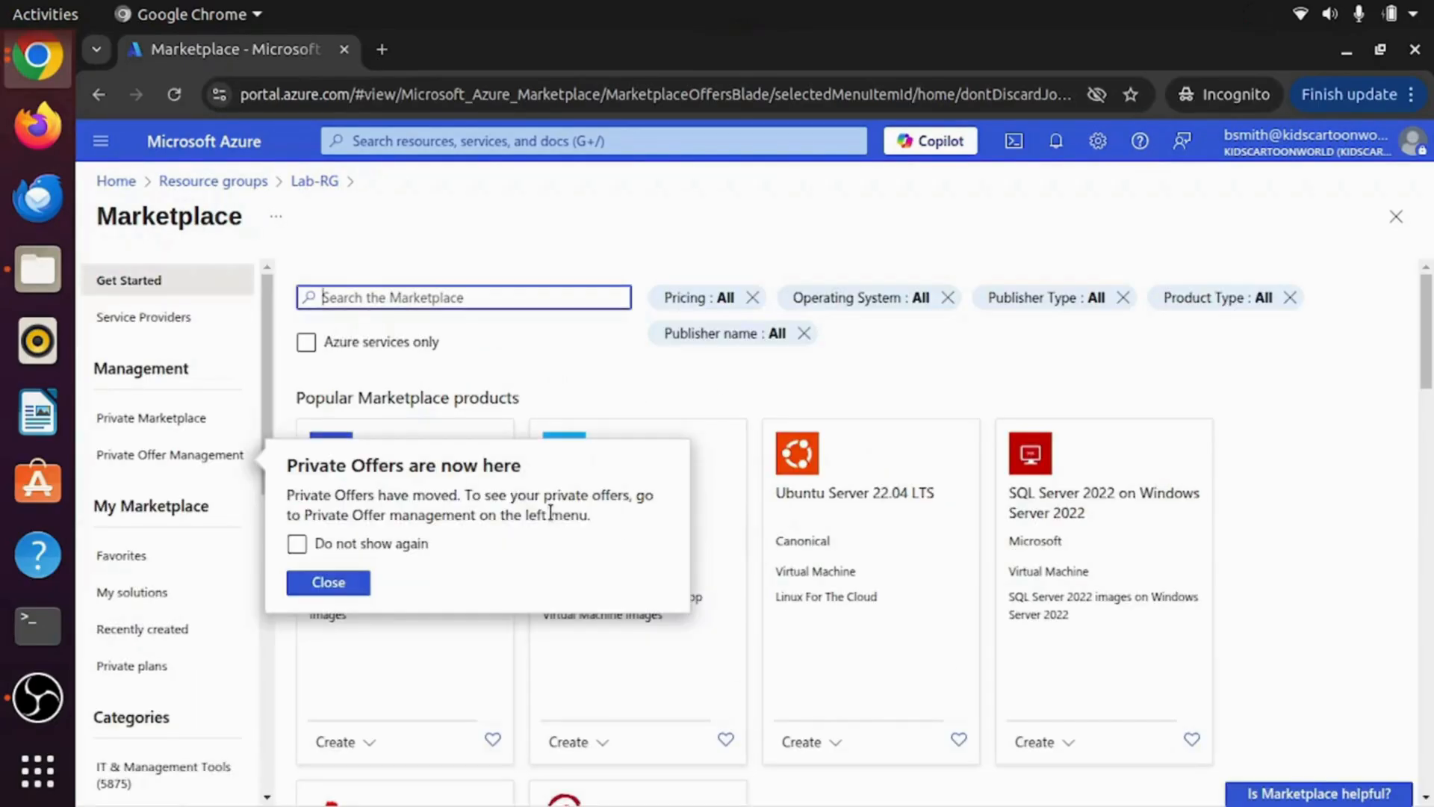
Step: Search the Marketplace for 'storage account' and start creating Microsoft's Storage account
{"action": "left_click", "coordinate": [415, 300]}
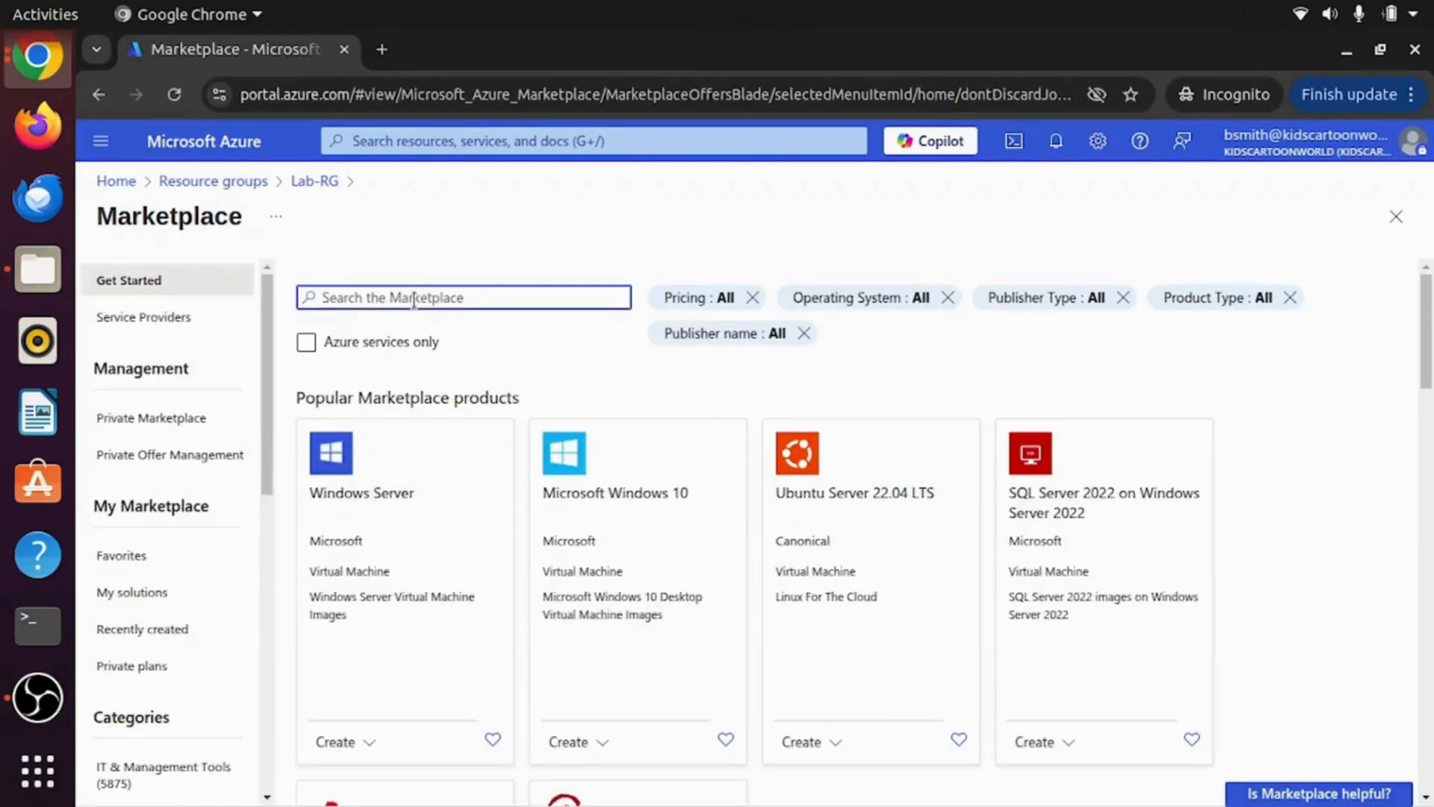
{"action": "type", "text": "Stora"}
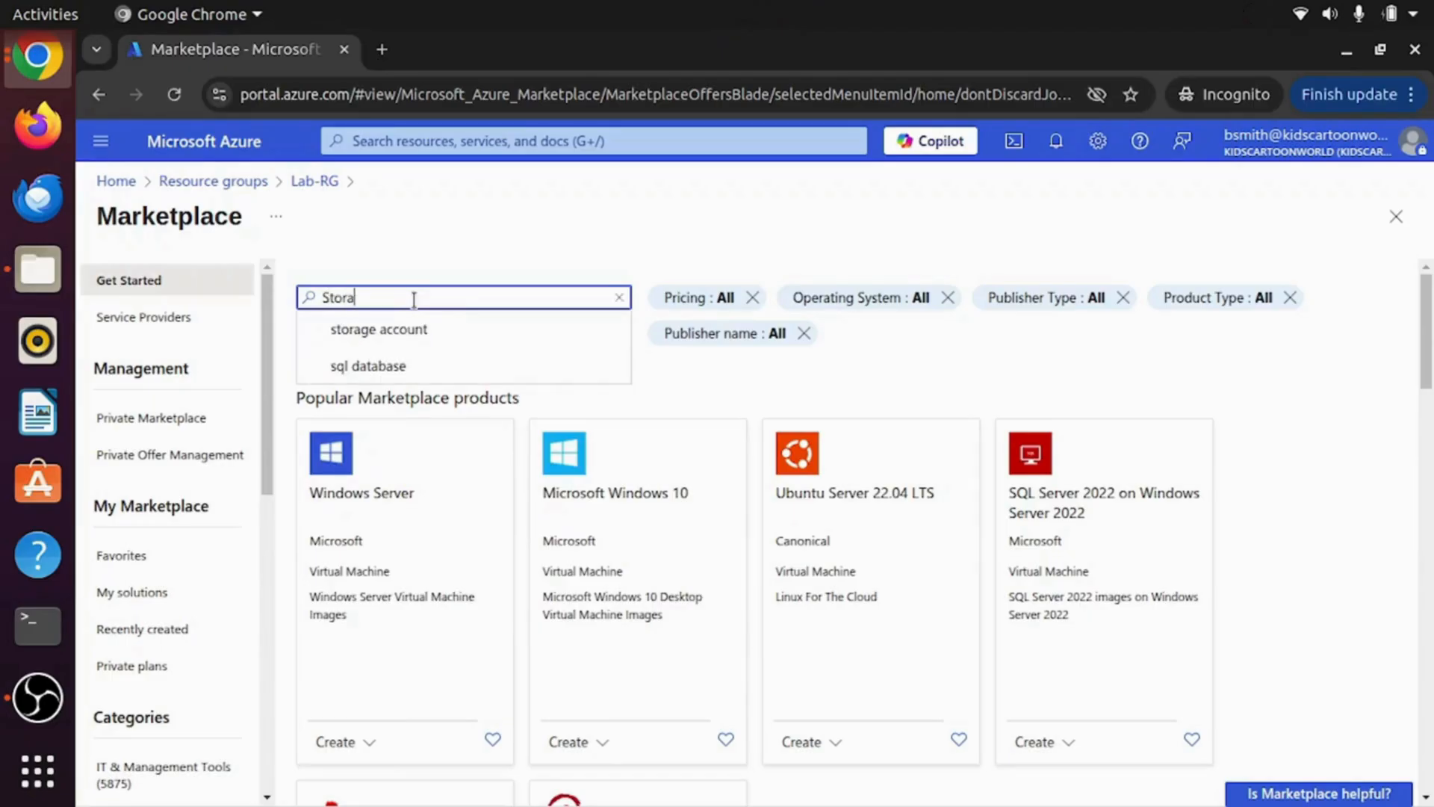
{"action": "left_click", "coordinate": [373, 332]}
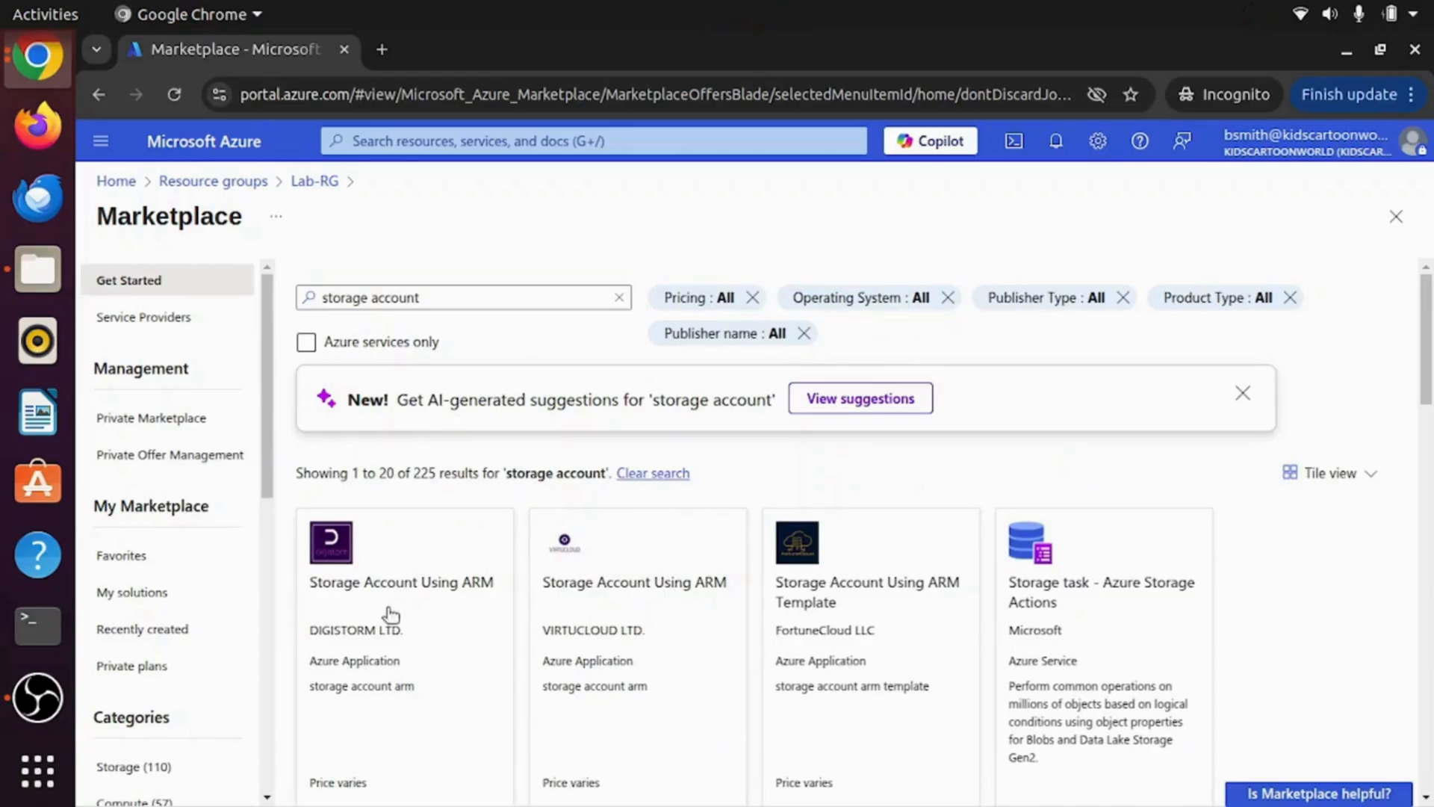
{"action": "scroll", "coordinate": [941, 627], "scroll_direction": "down", "scroll_amount": 3}
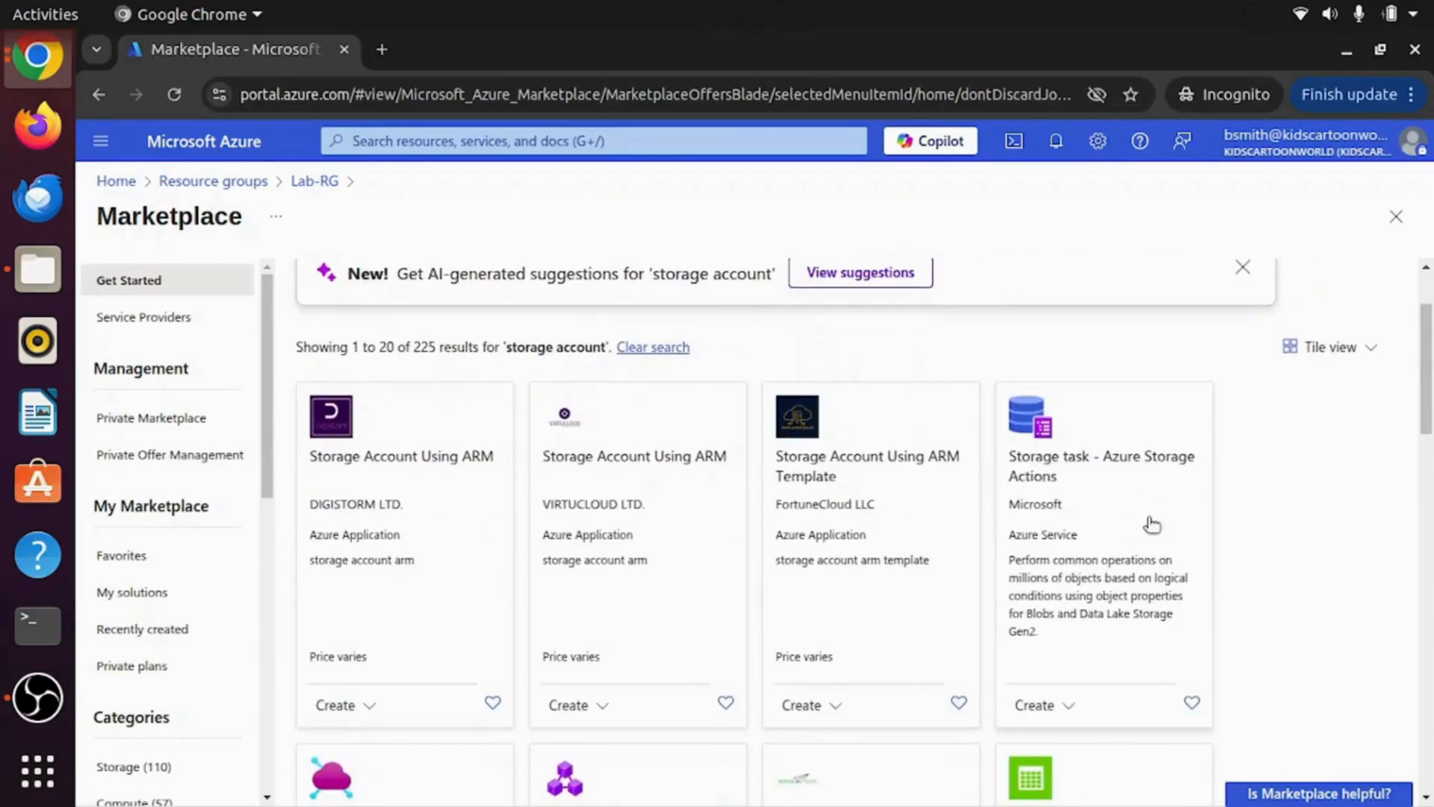
{"action": "scroll", "coordinate": [1076, 490], "scroll_direction": "down", "scroll_amount": 5}
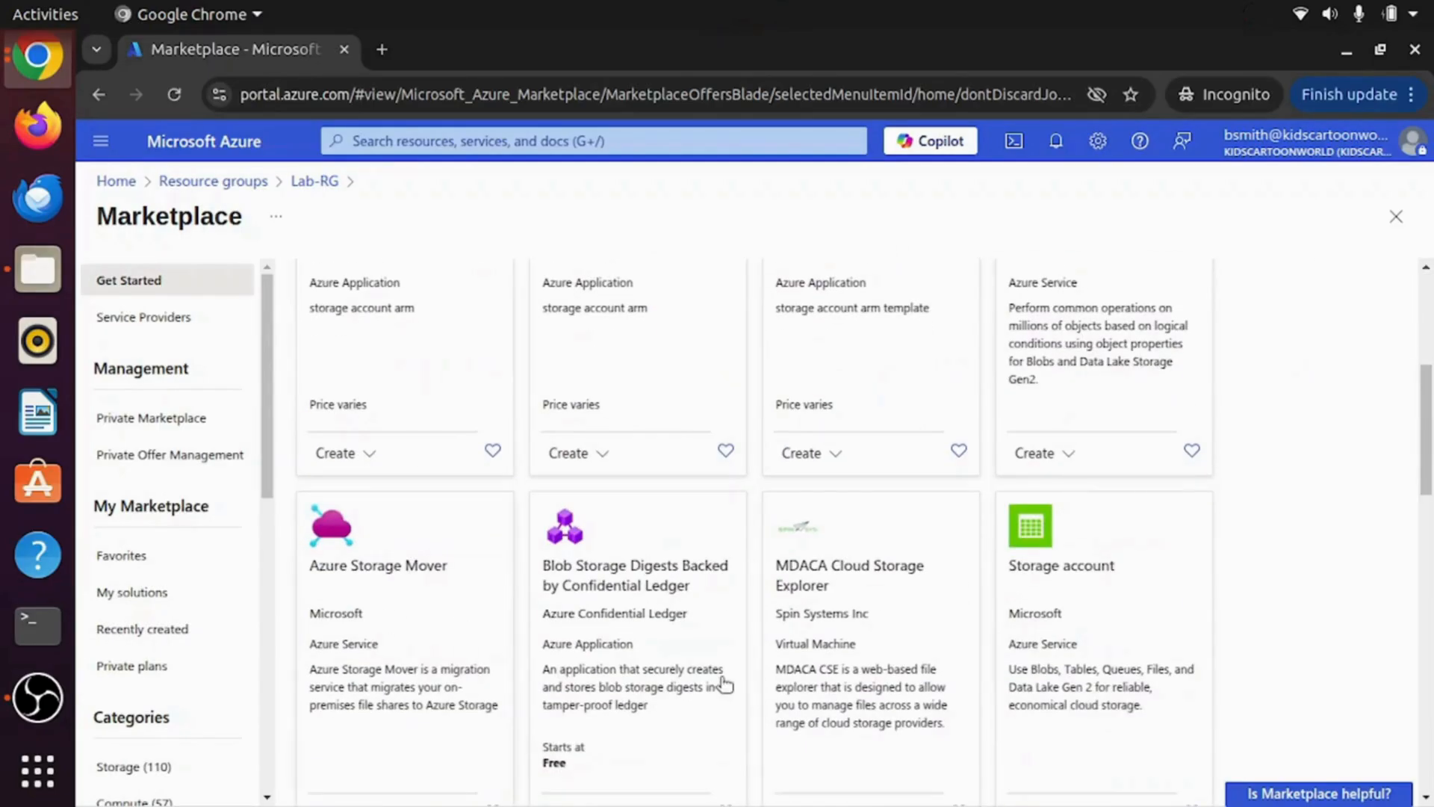
{"action": "left_click", "coordinate": [1058, 583]}
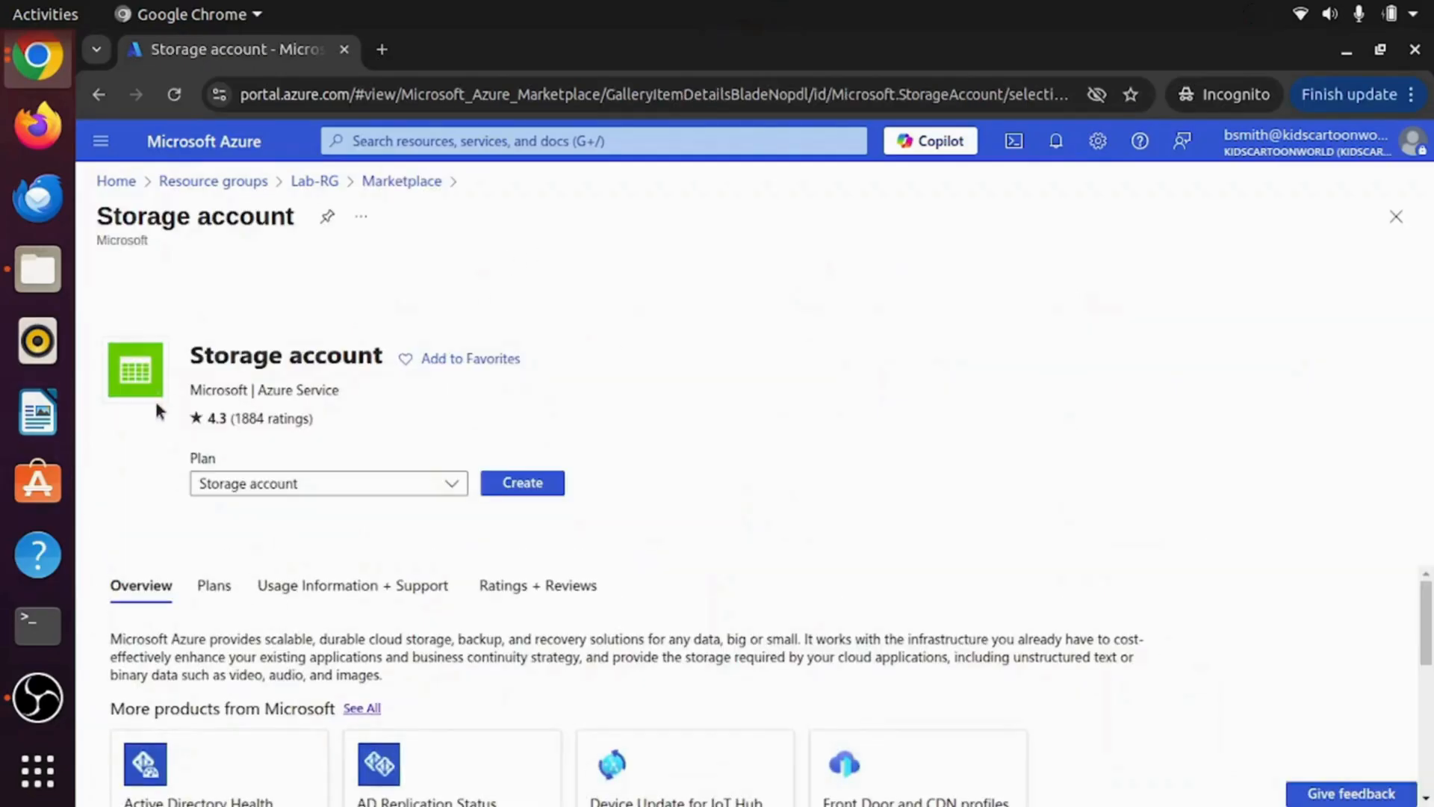
{"action": "left_click", "coordinate": [528, 490]}
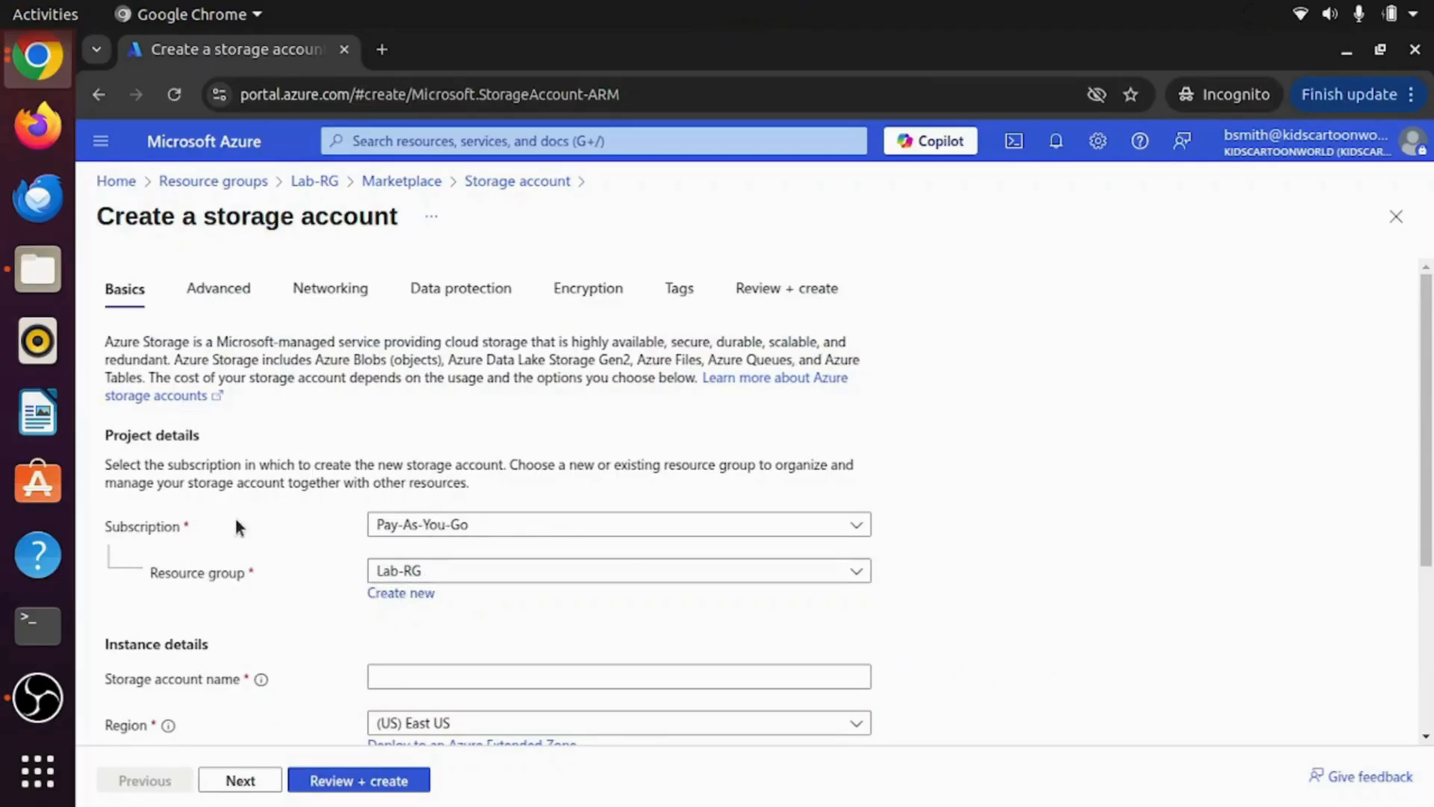
Step: Enter stgmyaccountstorage, choose Azure Blob Storage or Data Lake Gen 2, and set LRS redundancy
{"action": "scroll", "coordinate": [246, 509], "scroll_direction": "down", "scroll_amount": 3}
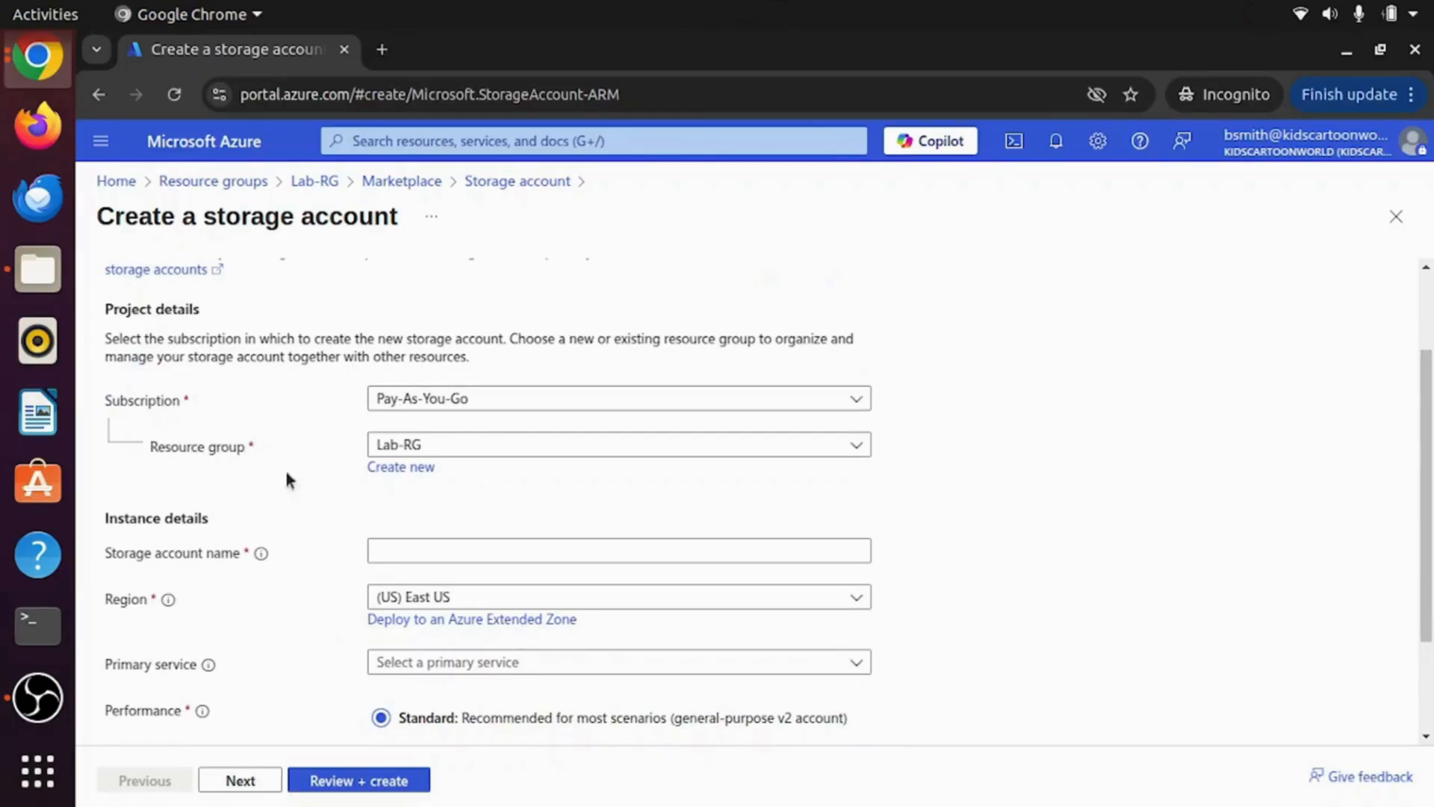
{"action": "scroll", "coordinate": [179, 557], "scroll_direction": "down", "scroll_amount": 3}
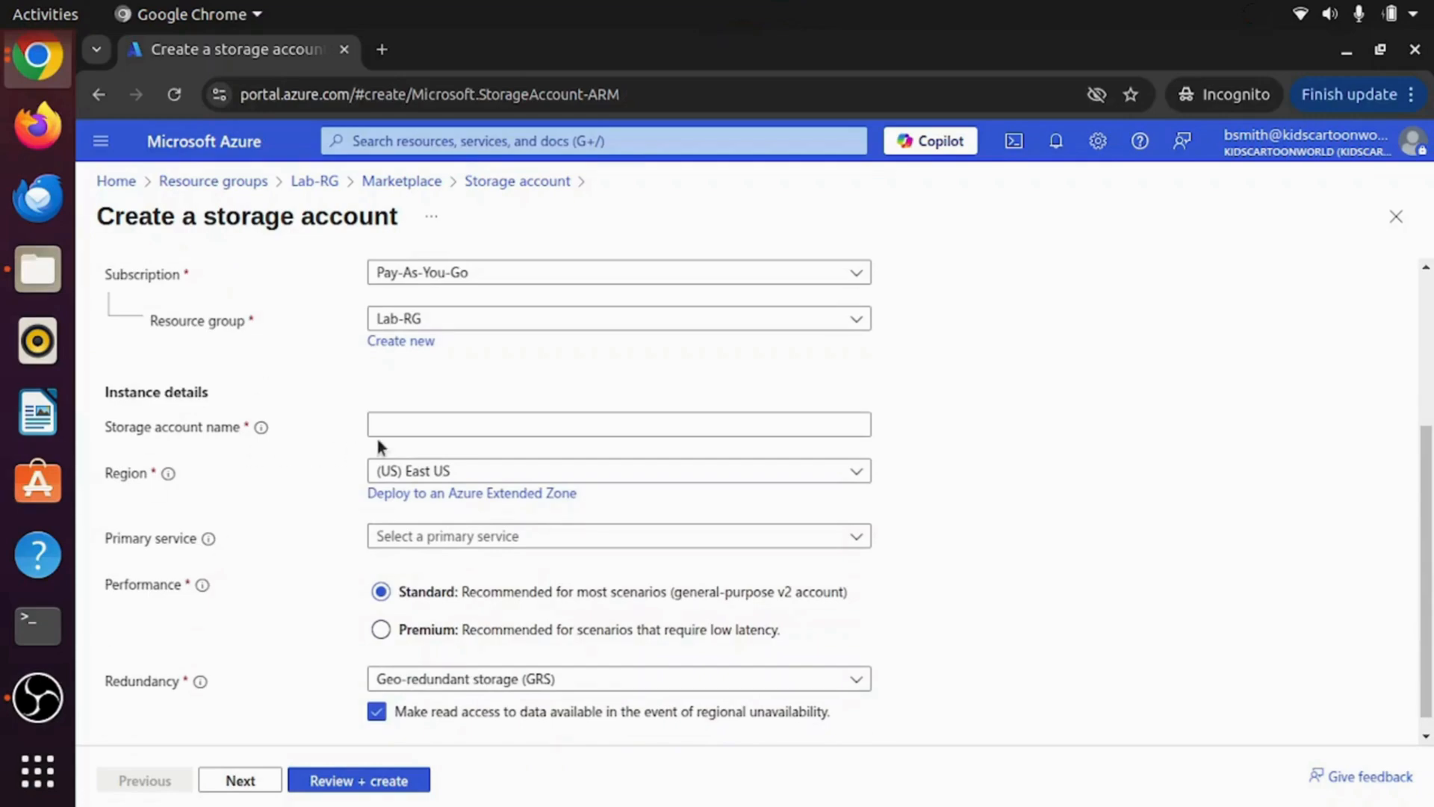
{"action": "left_click", "coordinate": [431, 427]}
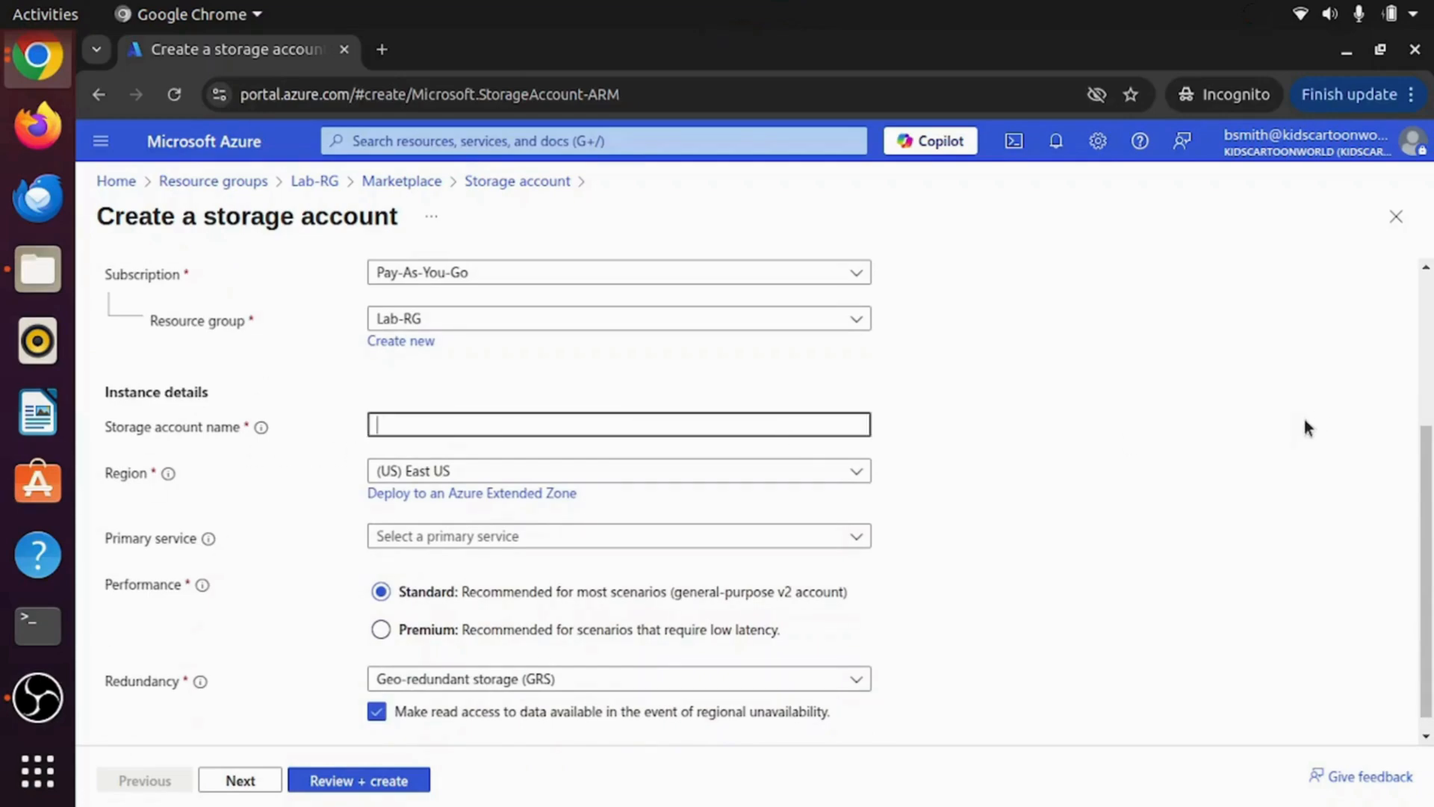
{"action": "type", "text": "stg"}
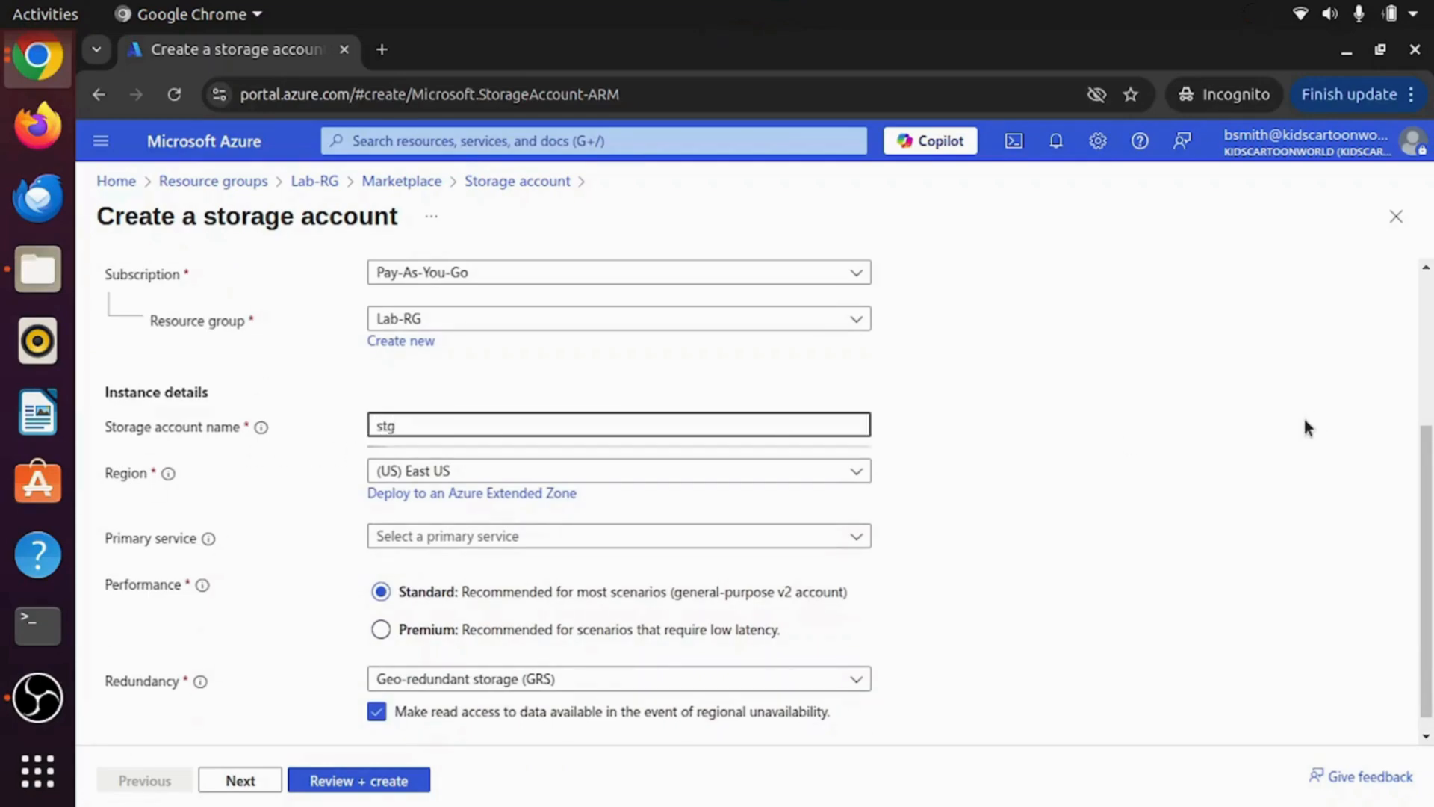
{"action": "type", "text": "myaccountstor"}
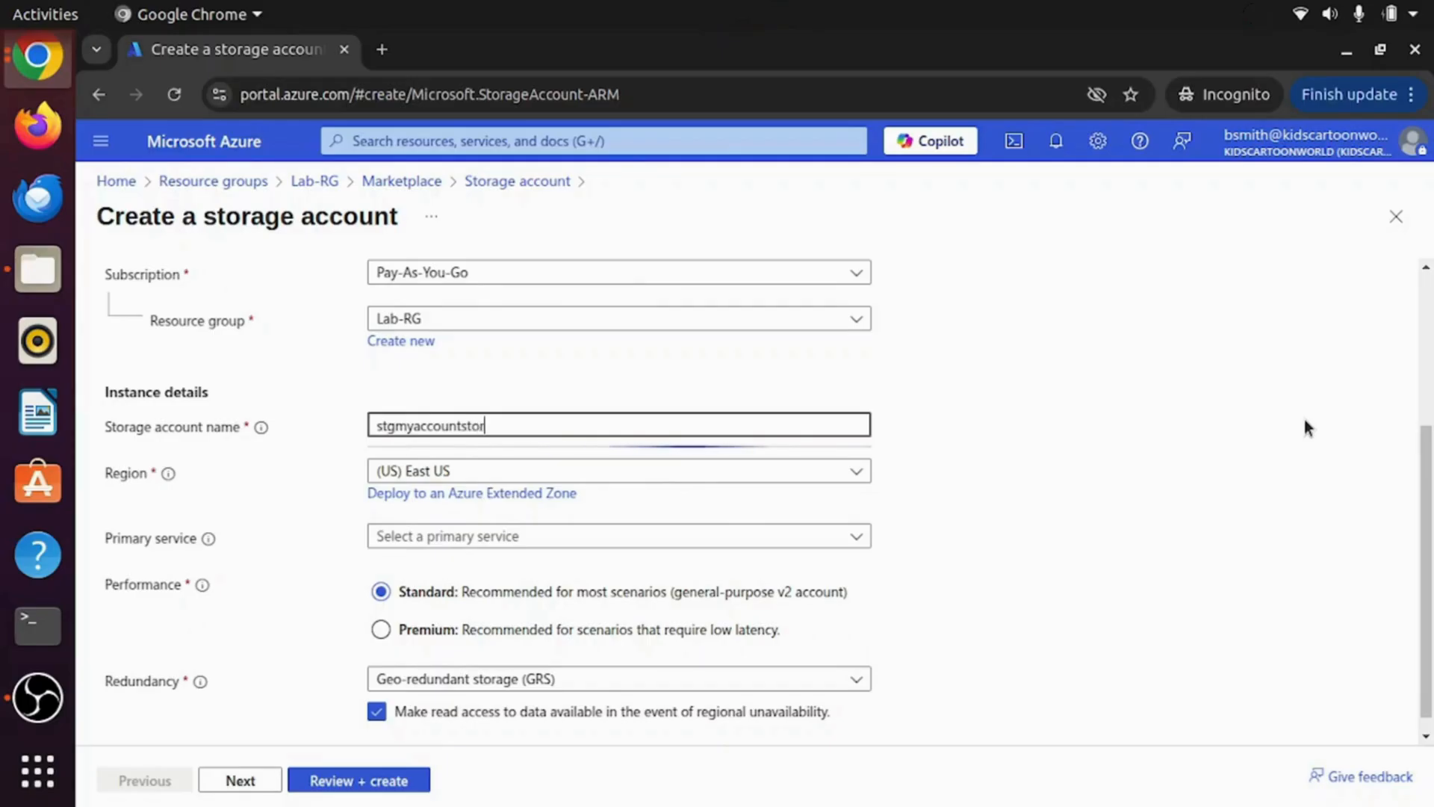
{"action": "type", "text": "age"}
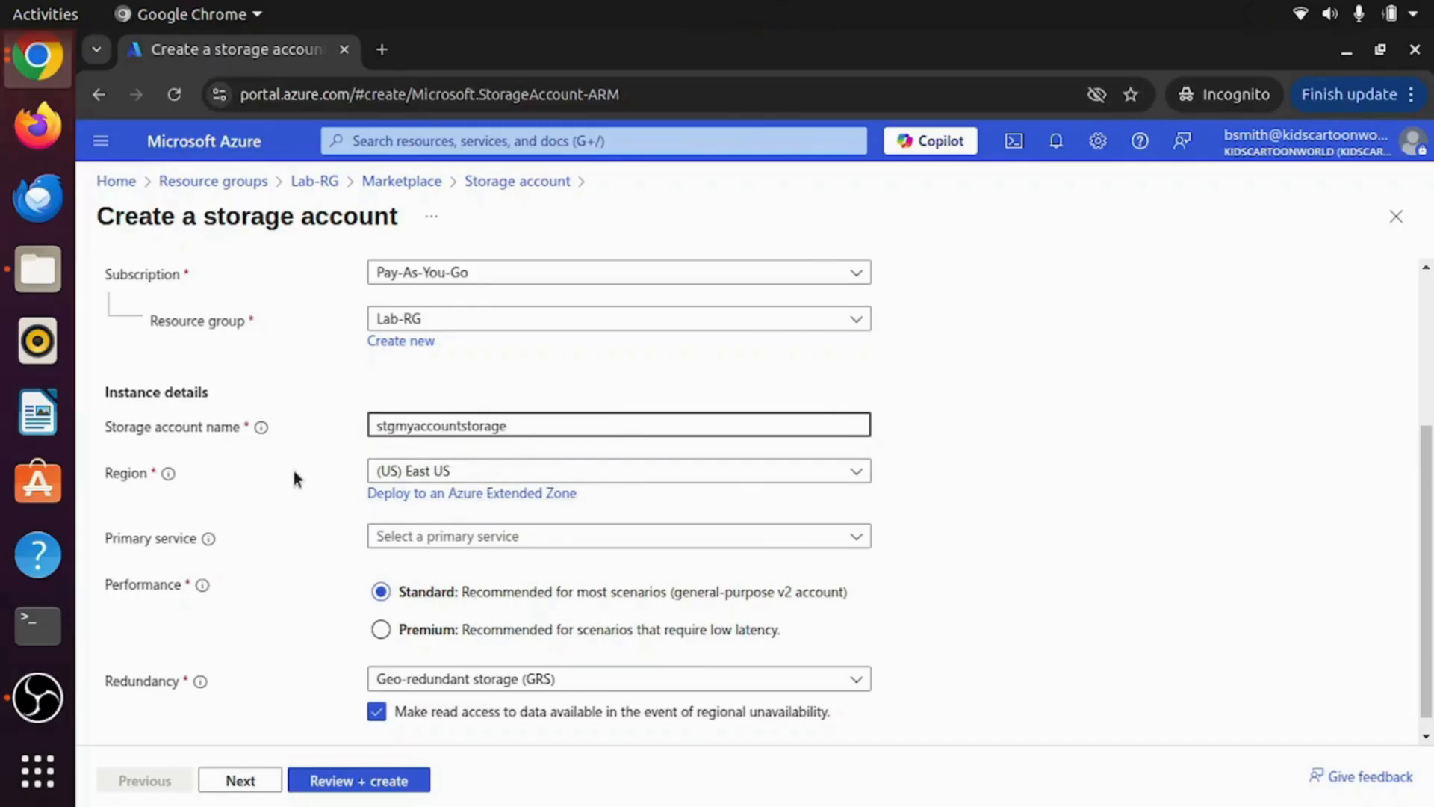
{"action": "scroll", "coordinate": [293, 471], "scroll_direction": "down", "scroll_amount": 1}
{"action": "left_click", "coordinate": [442, 518]}
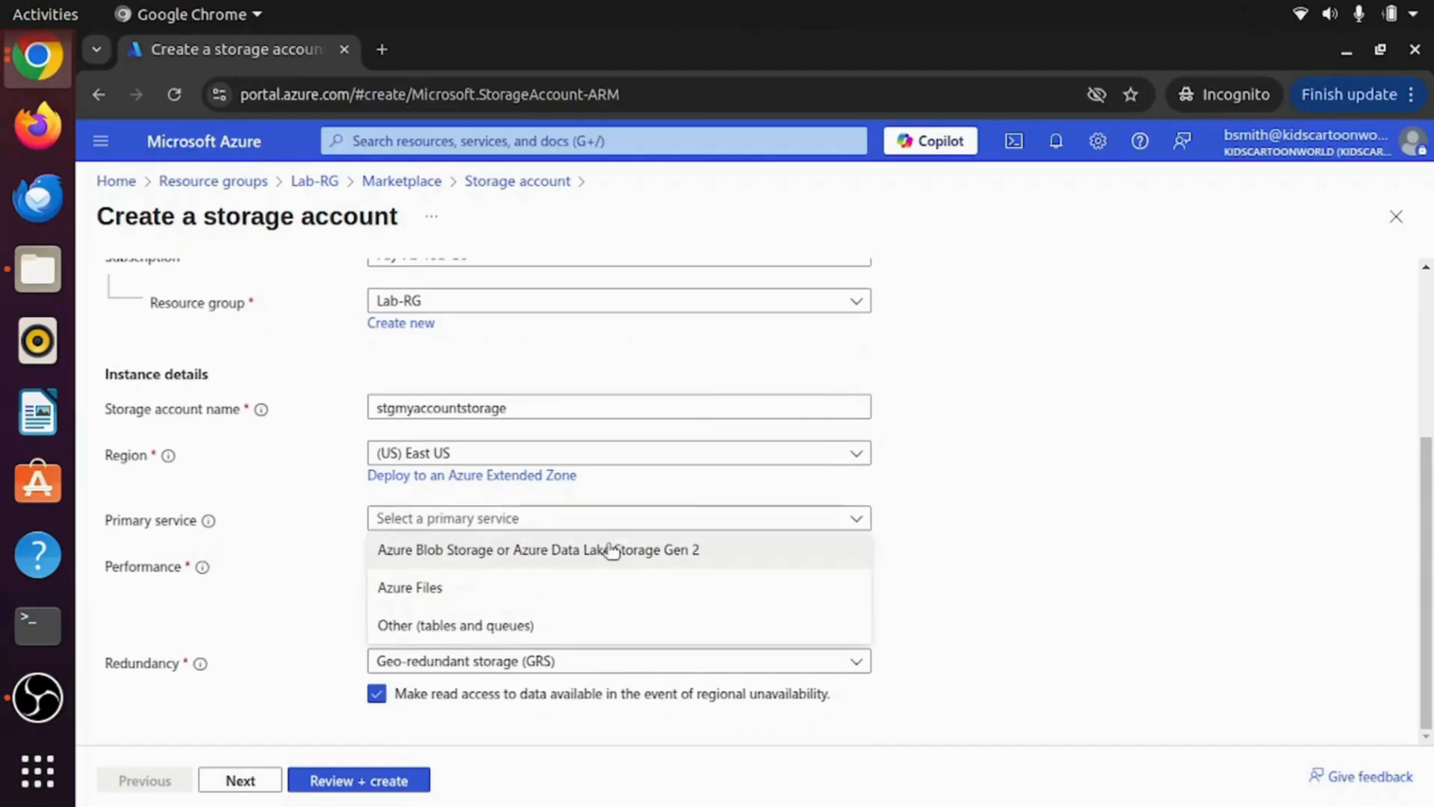
{"action": "left_click", "coordinate": [538, 550]}
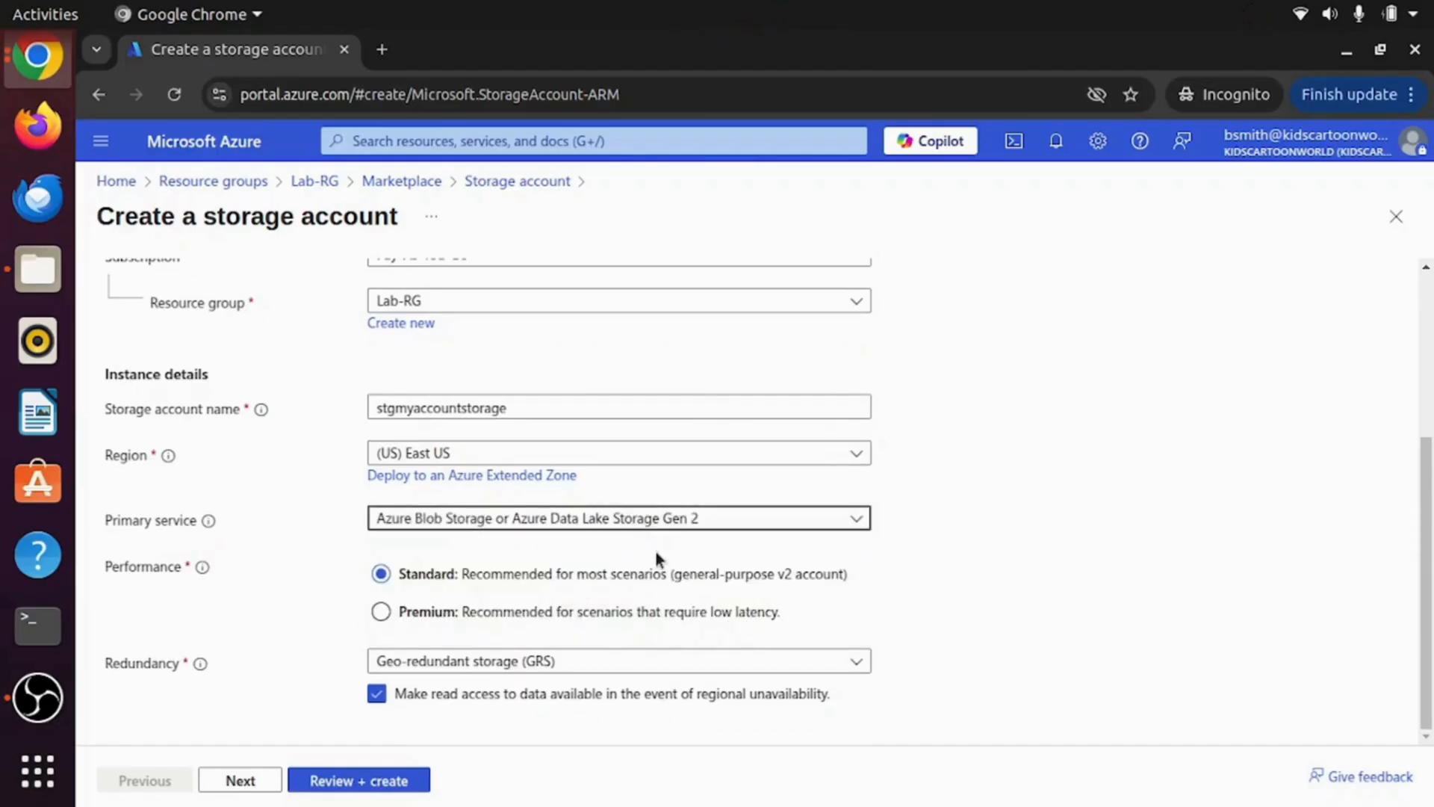
{"action": "left_click", "coordinate": [538, 661]}
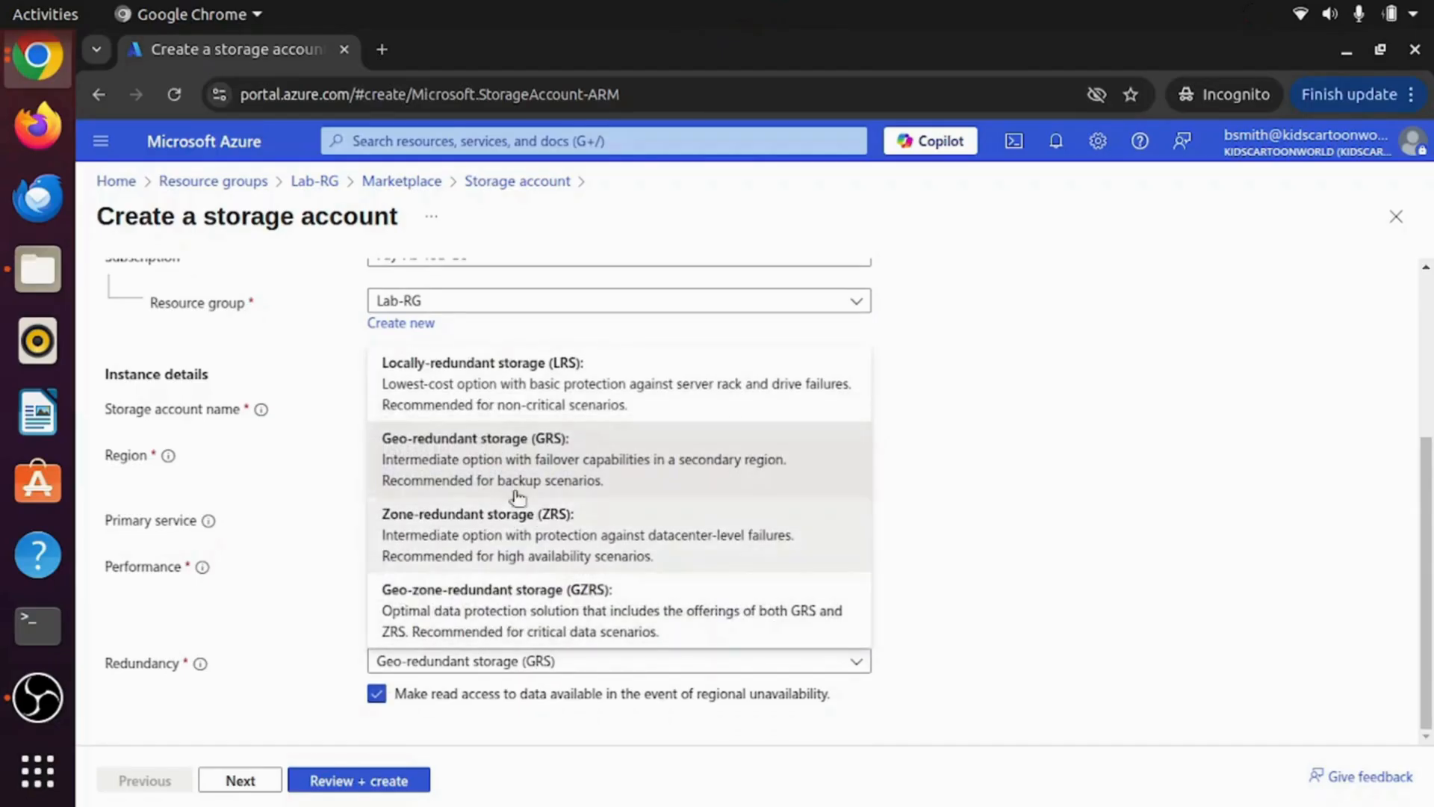
{"action": "left_click", "coordinate": [491, 374]}
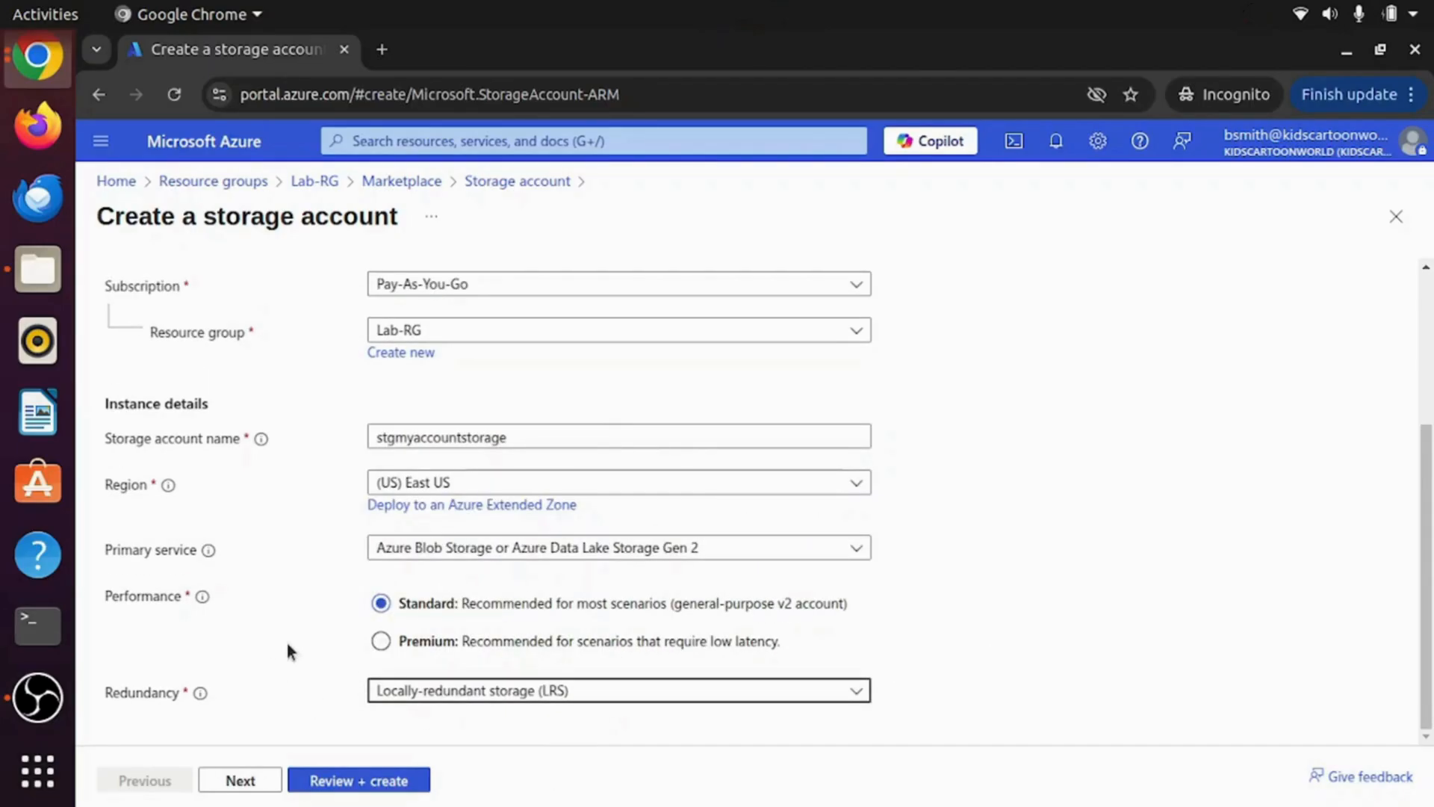
Step: Run Review + create, read the authorization error details, then abandon the creation form
{"action": "left_click", "coordinate": [370, 787]}
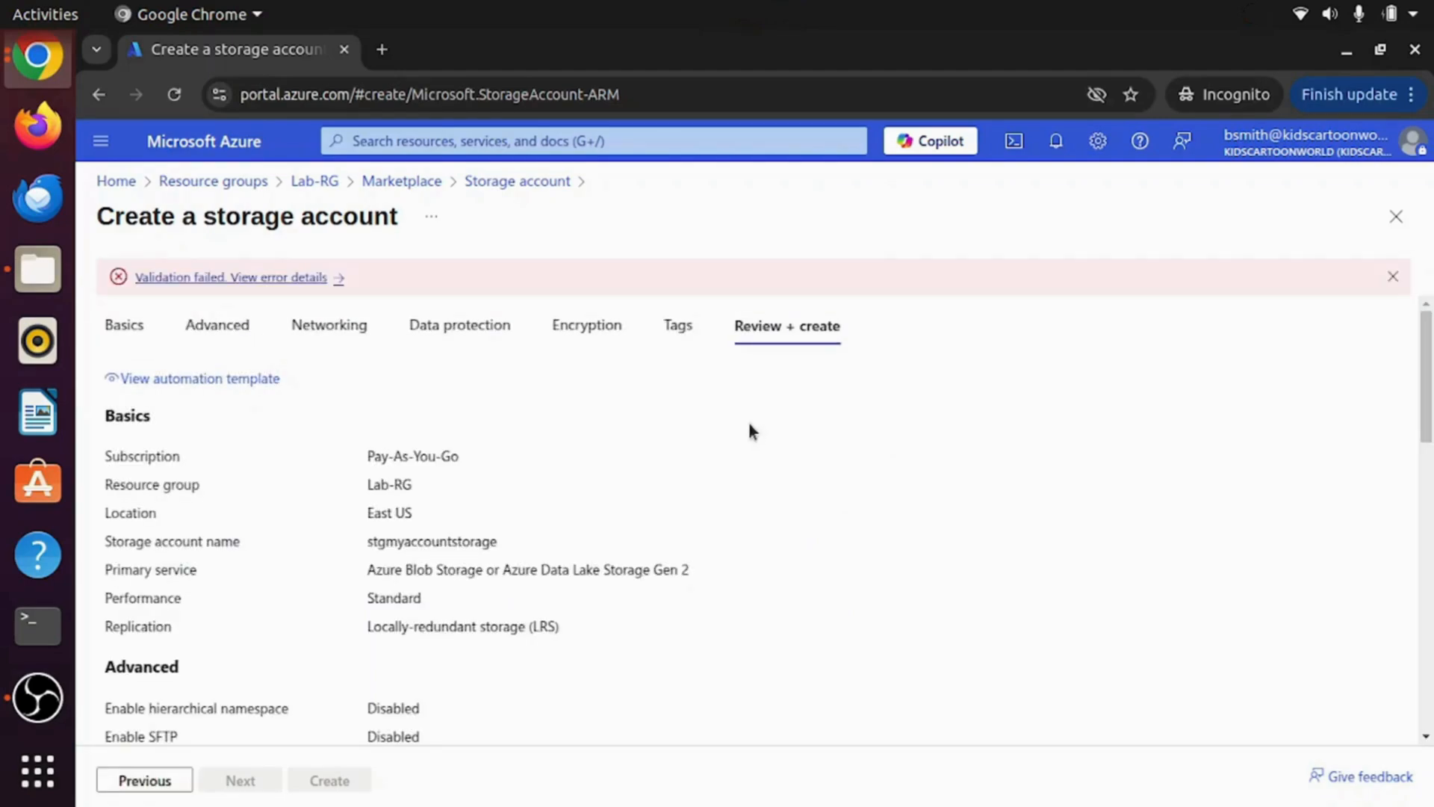
{"action": "left_click", "coordinate": [268, 281]}
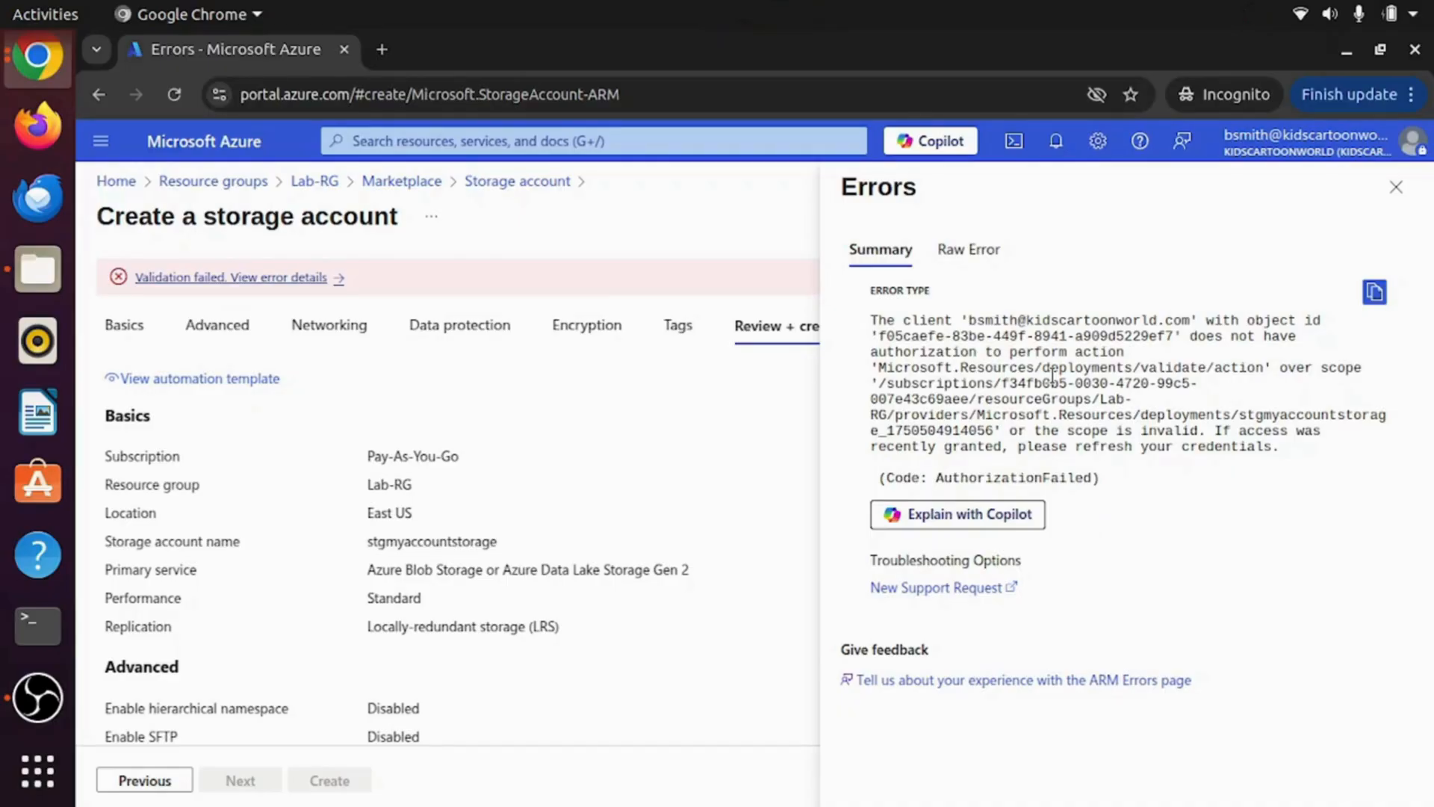
{"action": "left_click", "coordinate": [1394, 191]}
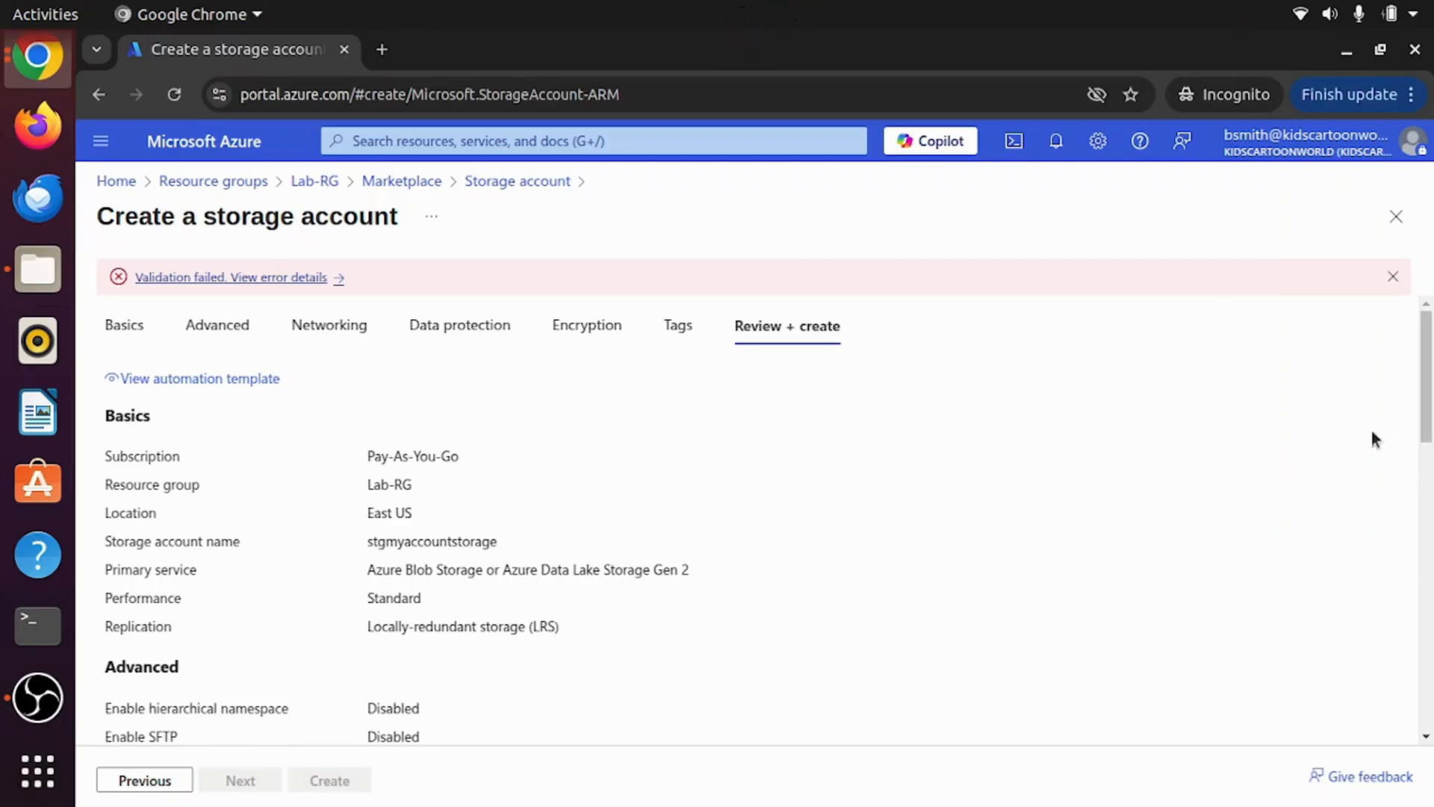
{"action": "left_click", "coordinate": [1396, 216]}
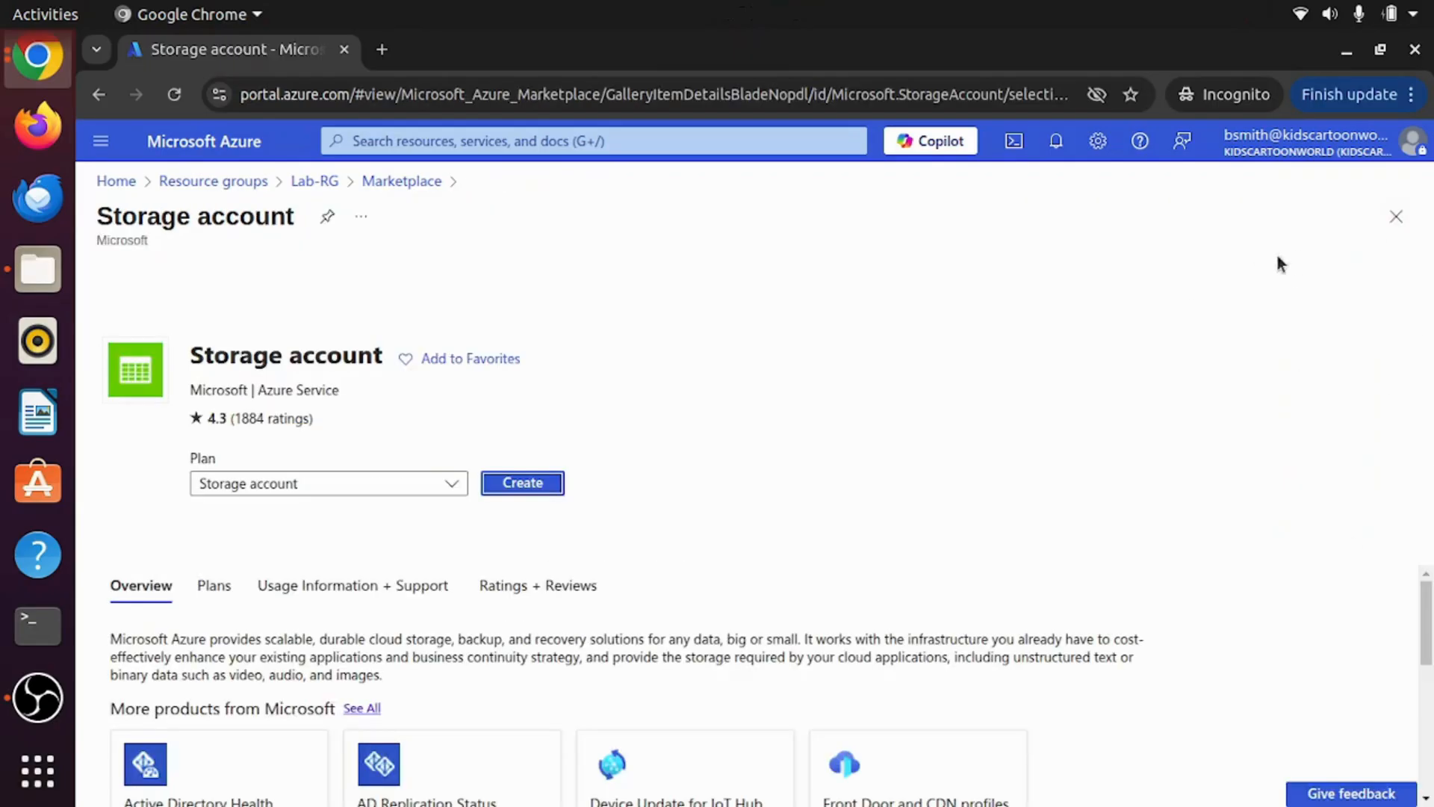
Step: Reopen a fresh incognito window at portal.azure.com and begin signing in as the other test user
{"action": "left_click", "coordinate": [1414, 57]}
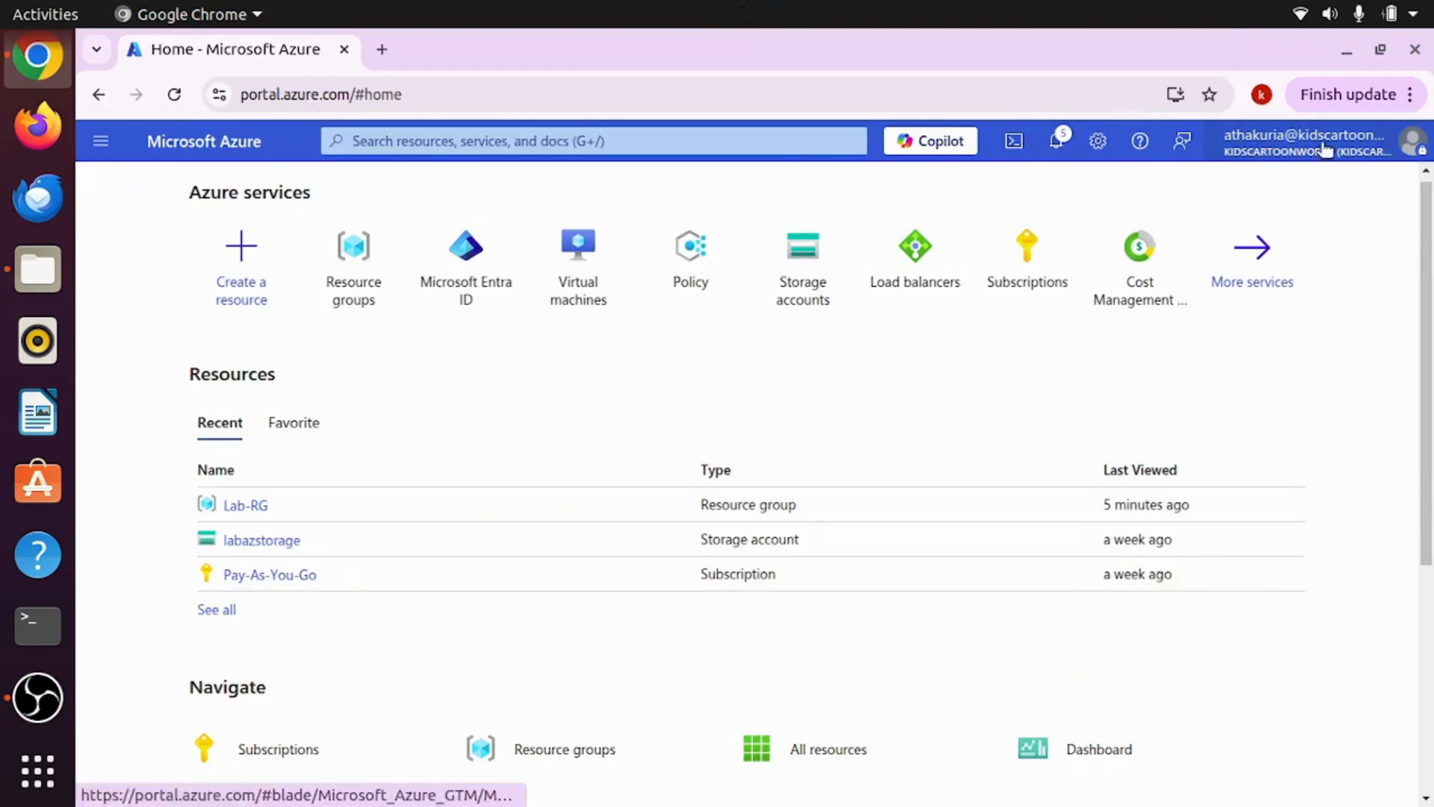
{"action": "left_click", "coordinate": [1410, 95]}
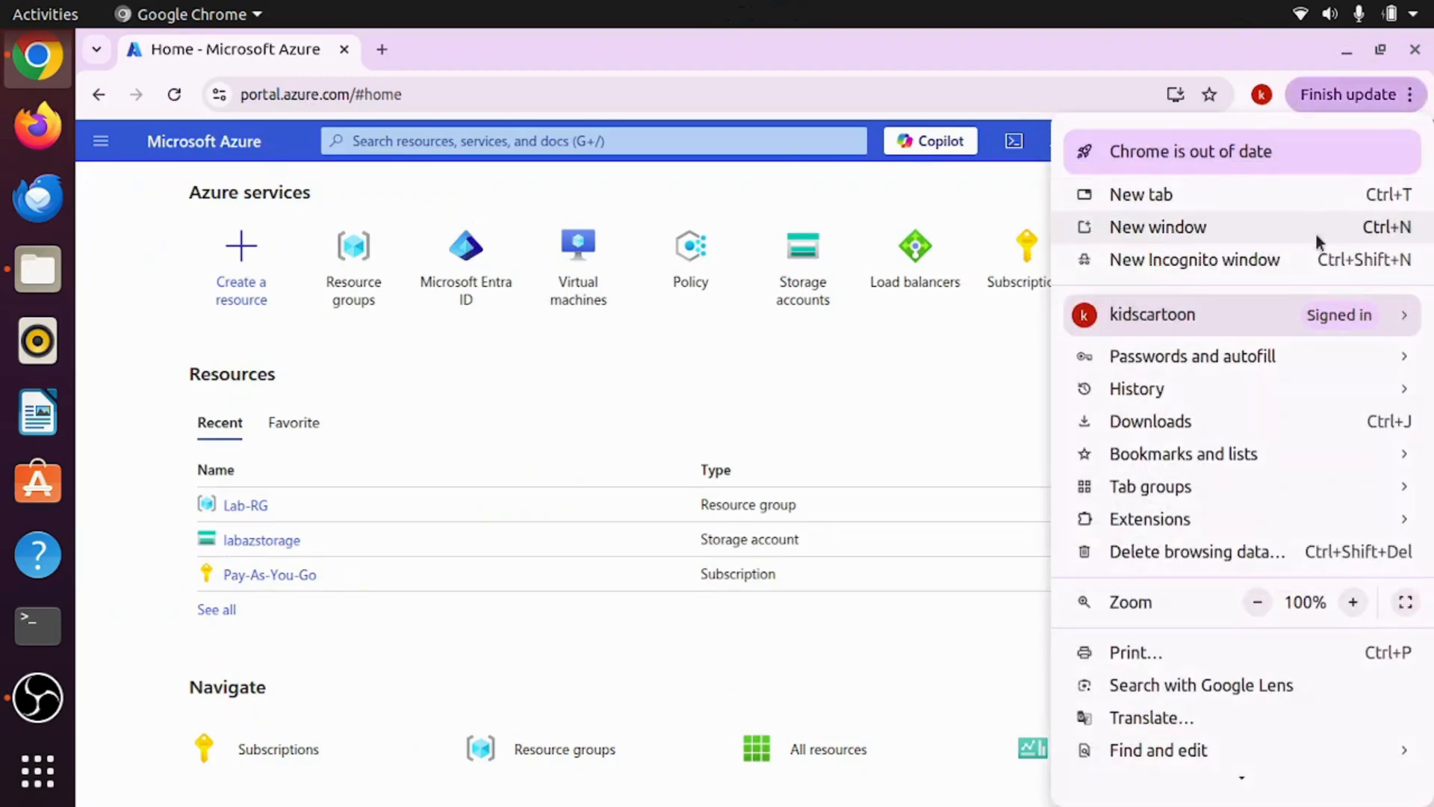
{"action": "left_click", "coordinate": [1318, 259]}
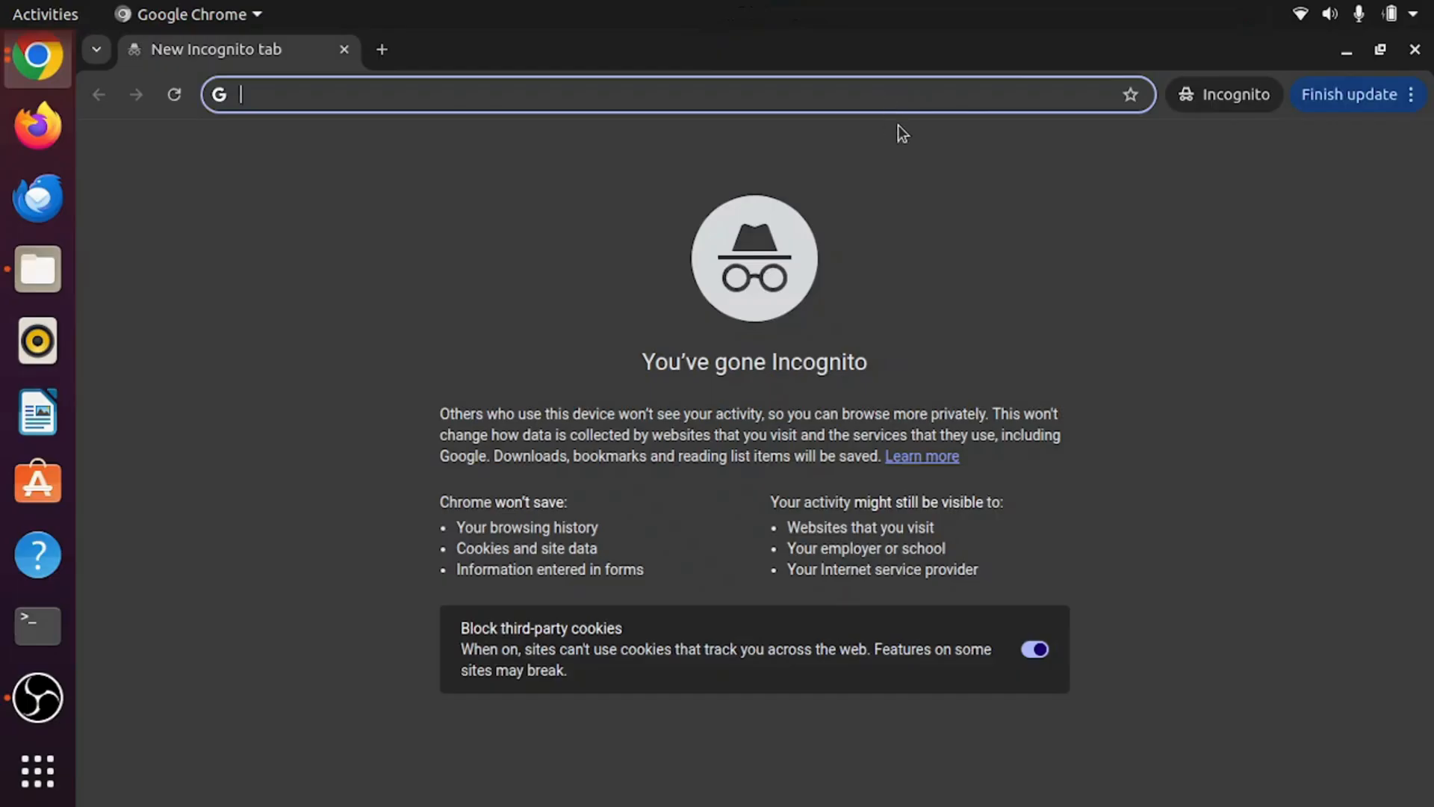
{"action": "type", "text": "po"}
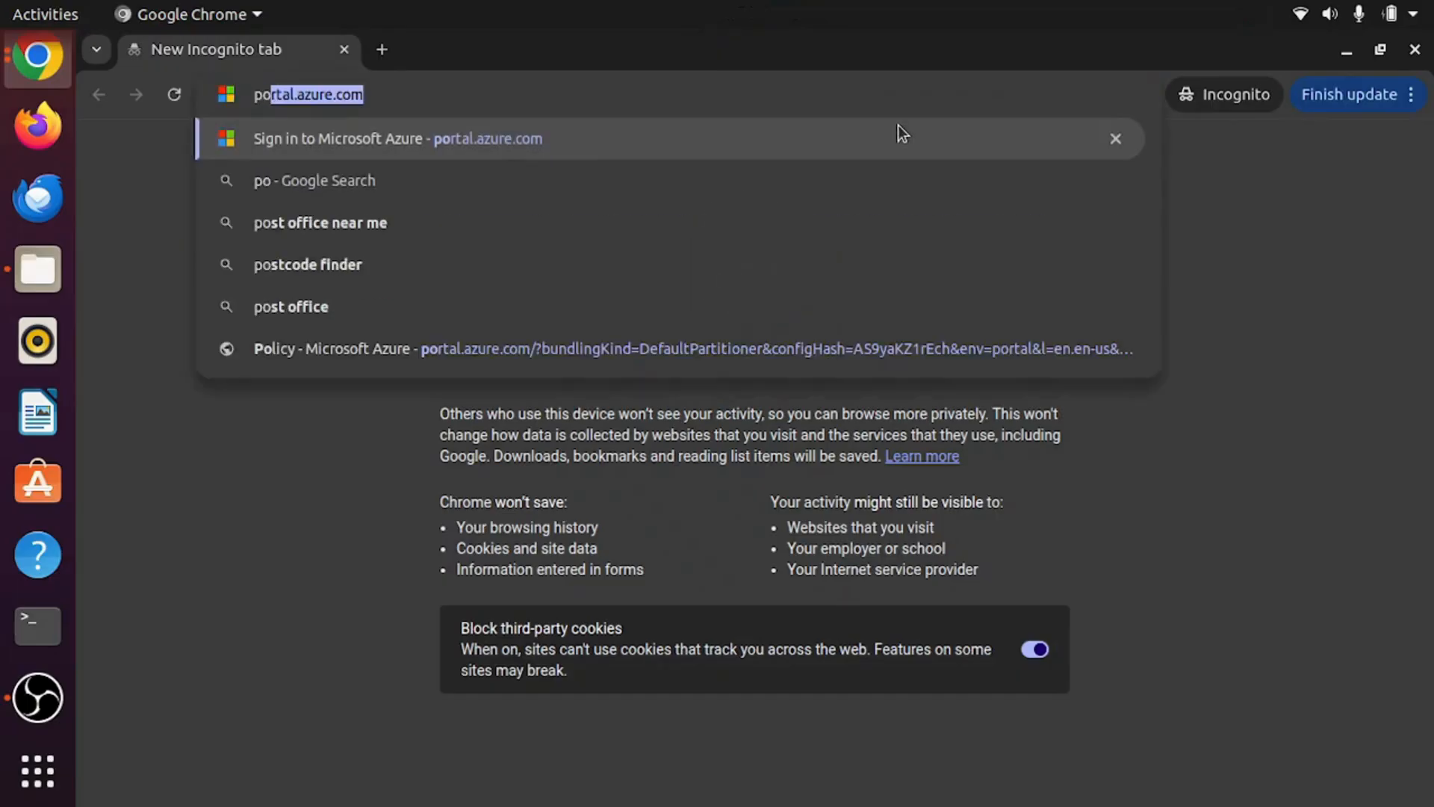
{"action": "key", "text": "End"}
{"action": "key", "text": "Return"}
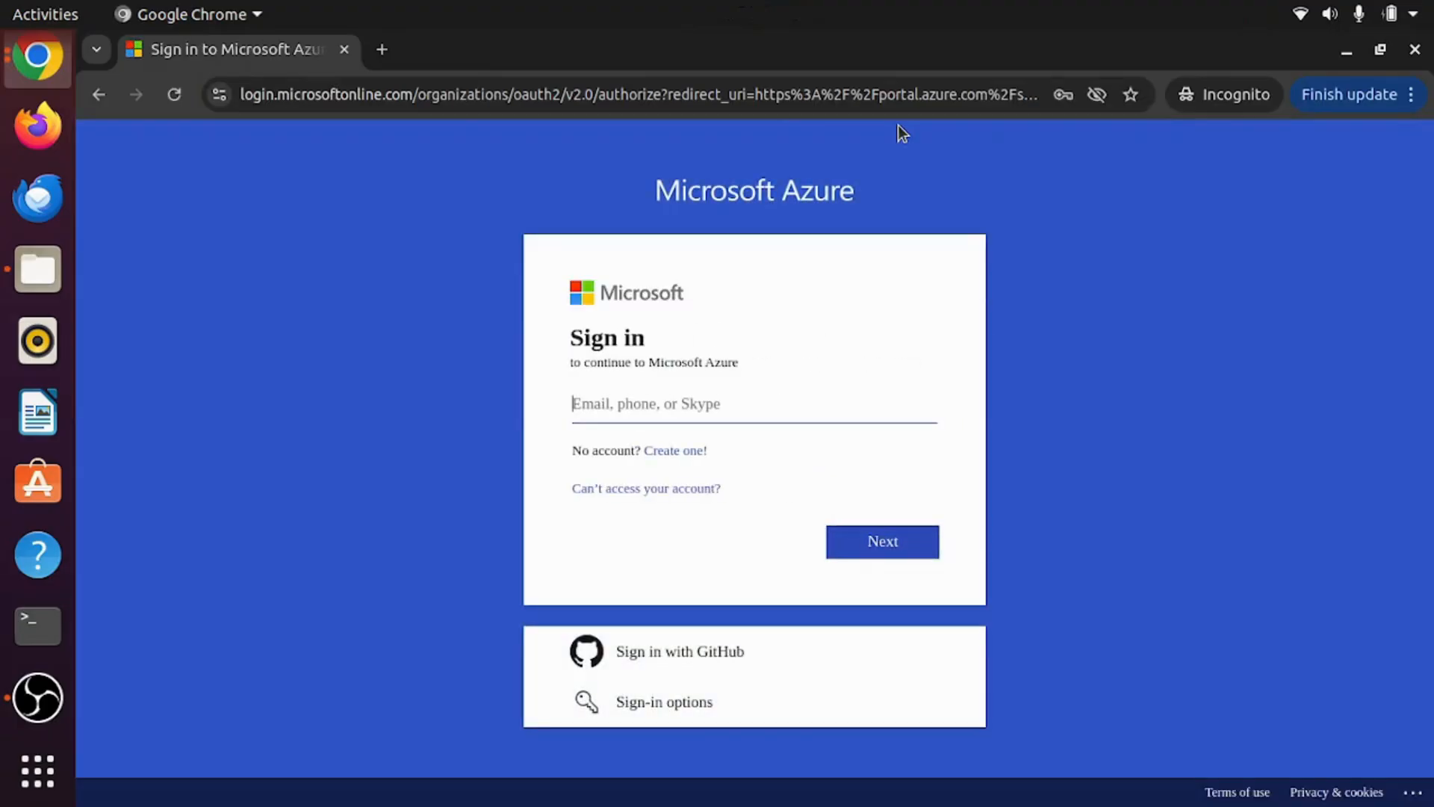
{"action": "type", "text": "cs"}
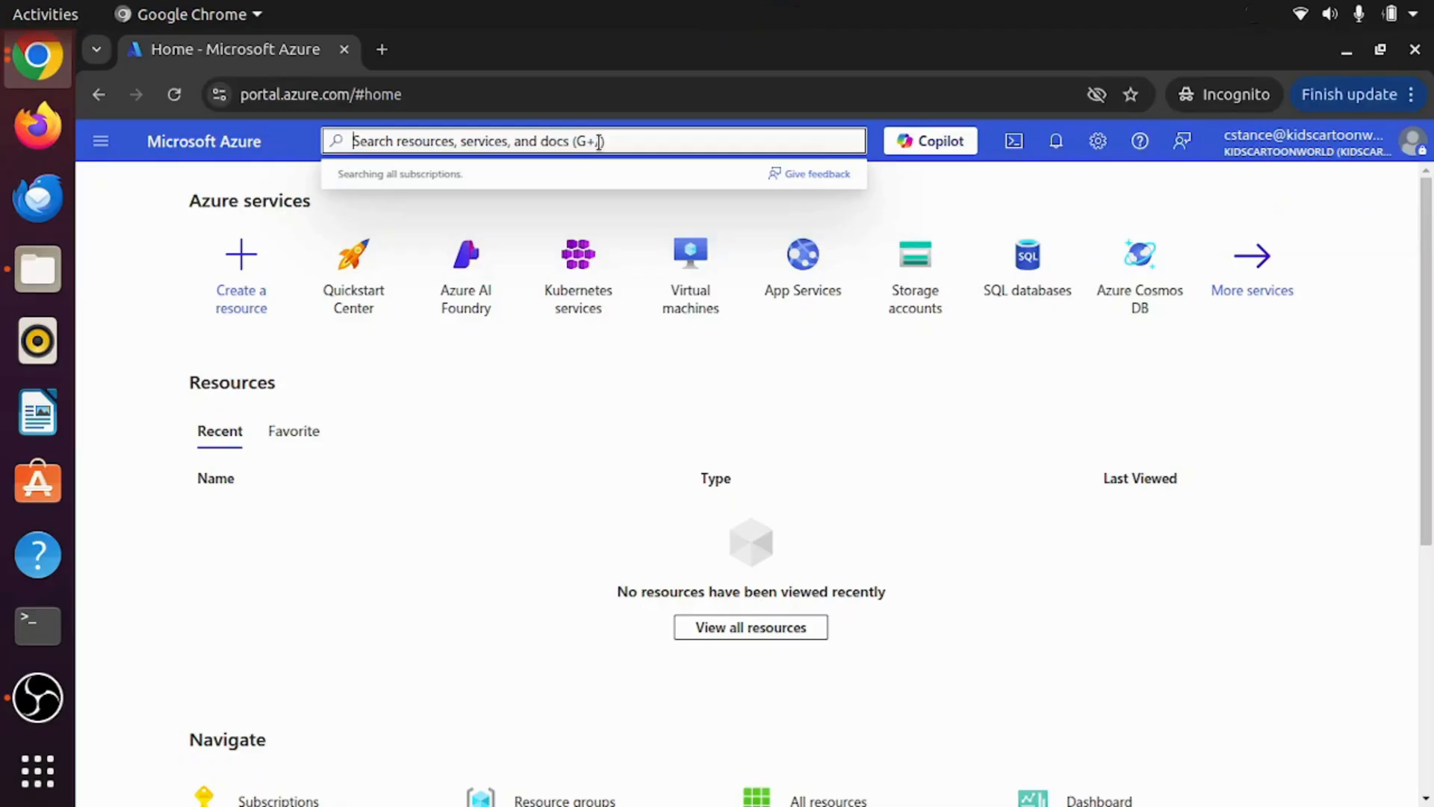
Step: Open the Lab-RG resource group from Resource groups and start a new resource from the Marketplace
{"action": "type", "text": "Reso"}
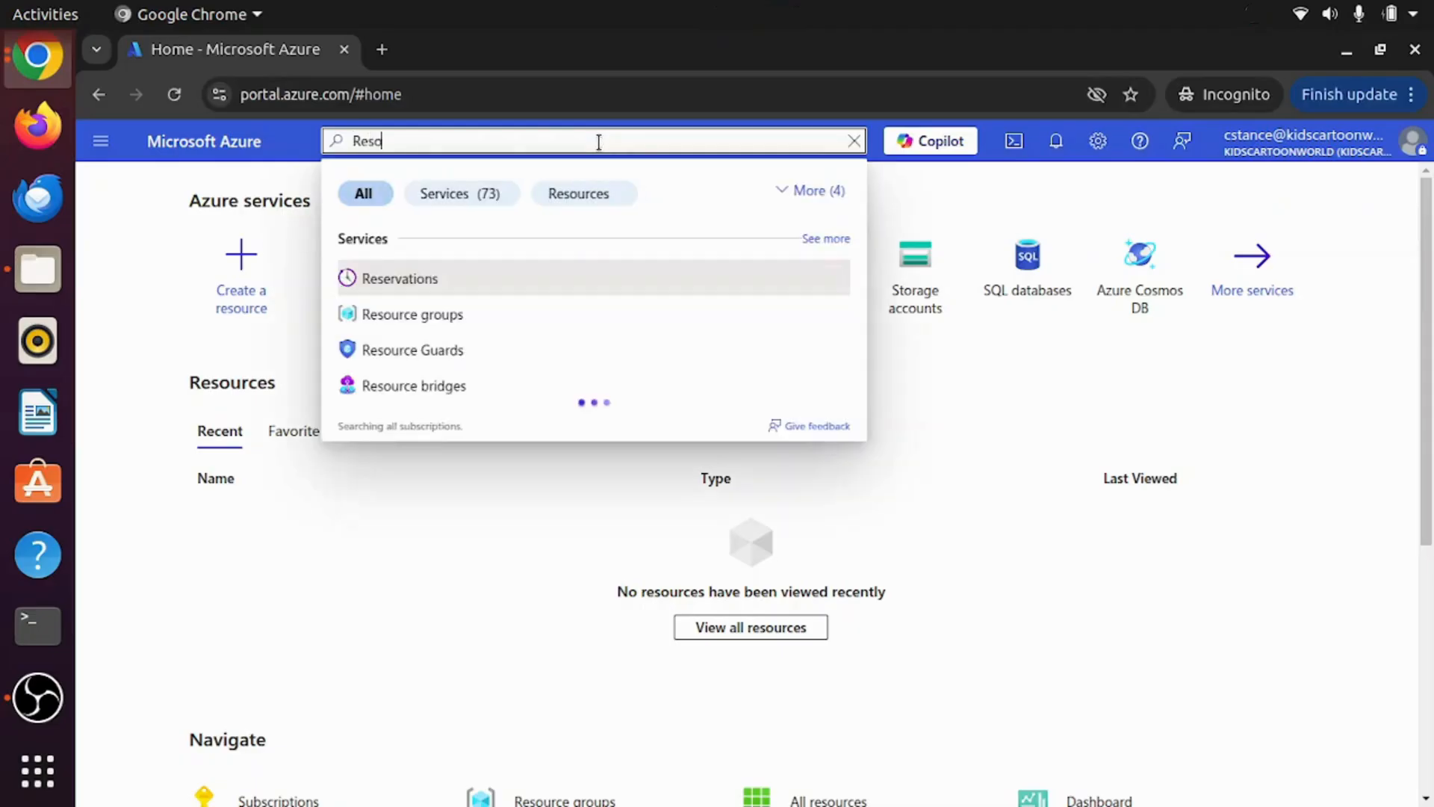
{"action": "type", "text": "urce"}
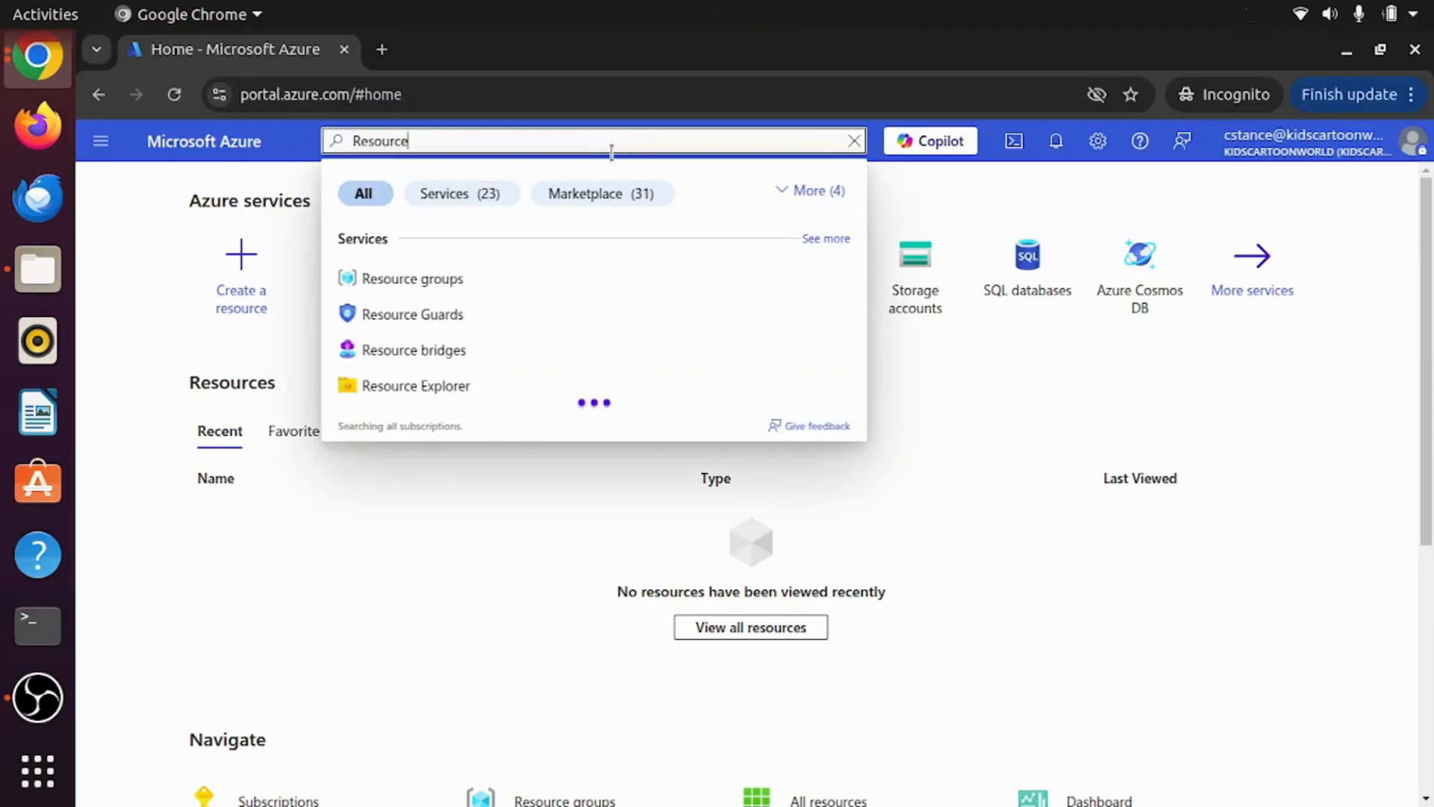
{"action": "left_click", "coordinate": [431, 281]}
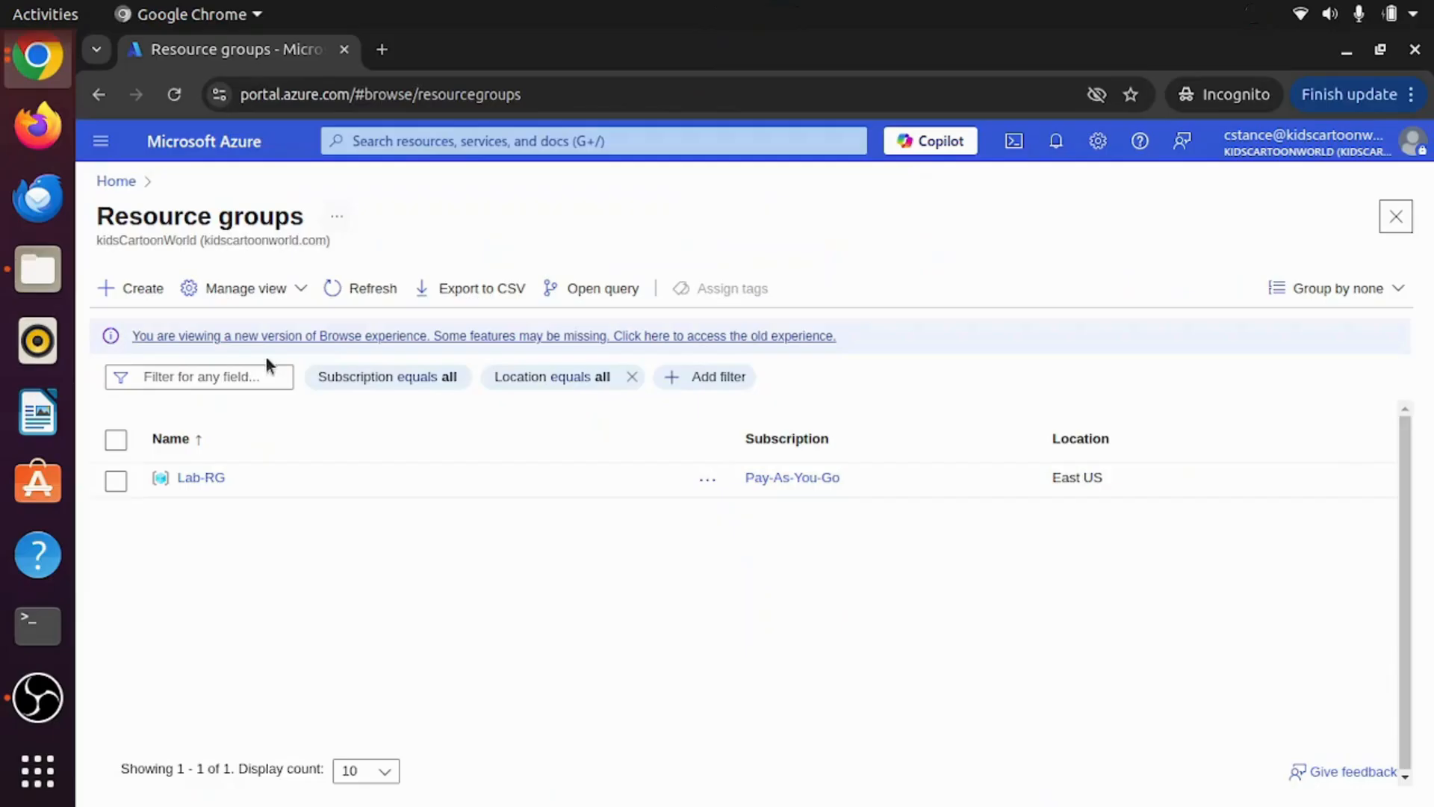
{"action": "left_click", "coordinate": [199, 478]}
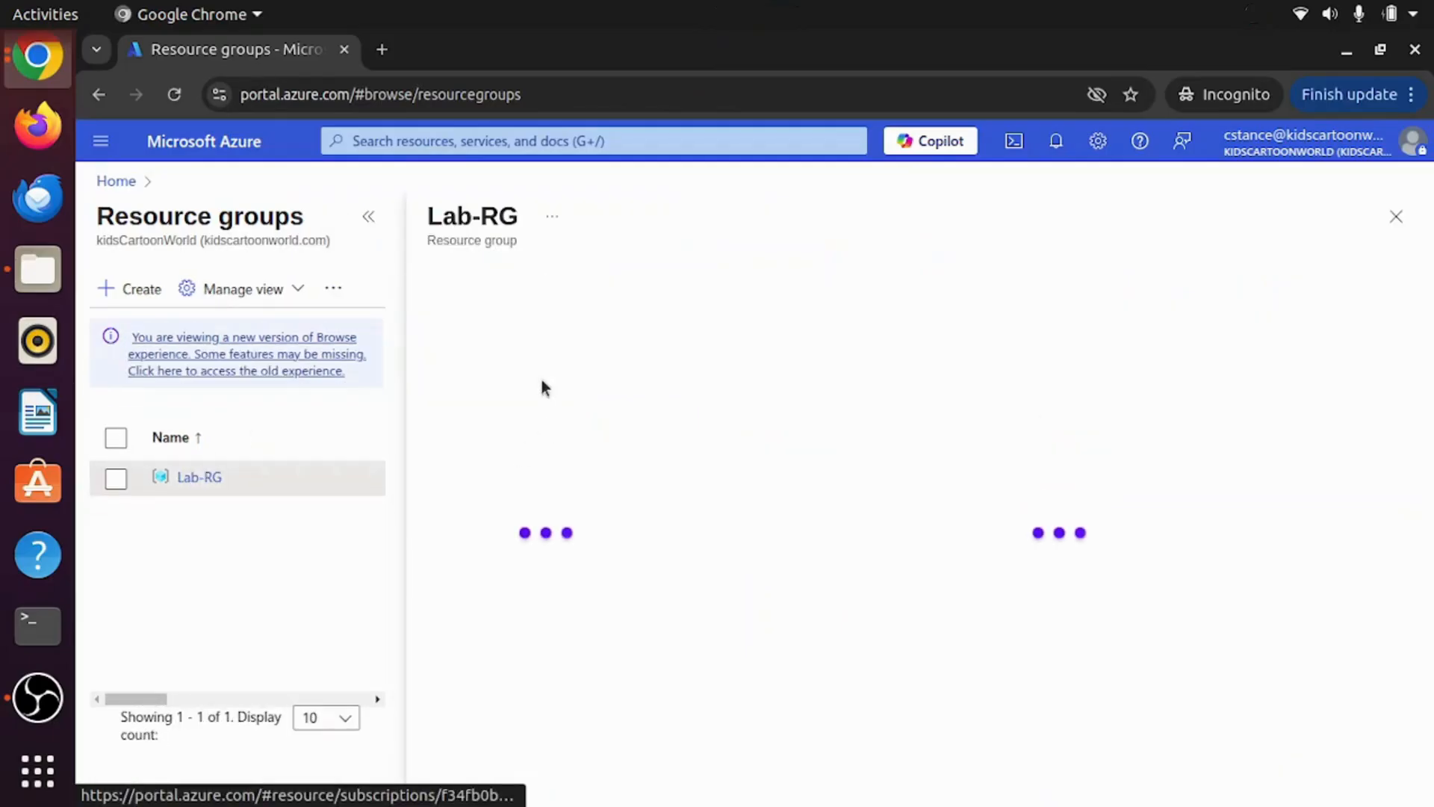
{"action": "left_click", "coordinate": [368, 219]}
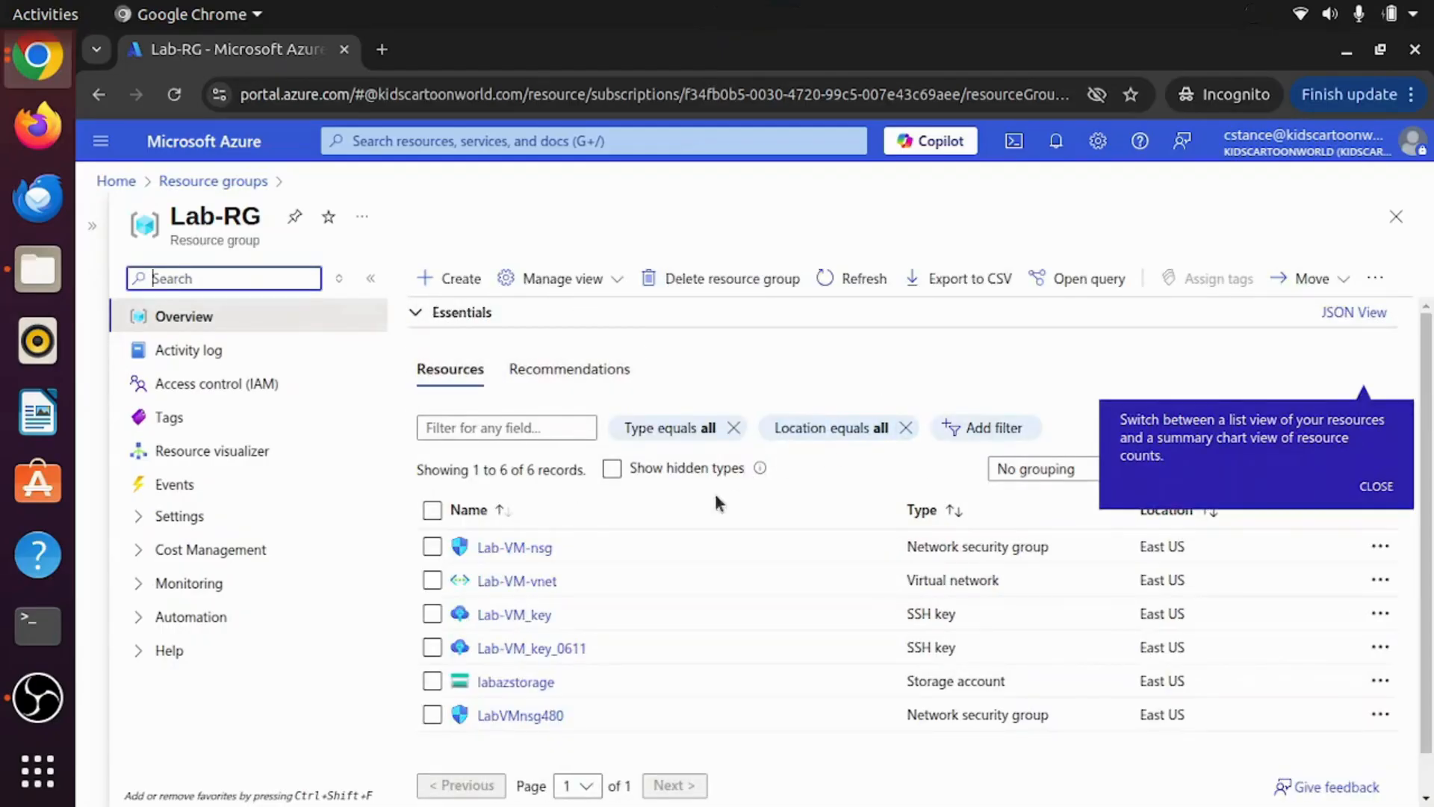
{"action": "left_click", "coordinate": [458, 279]}
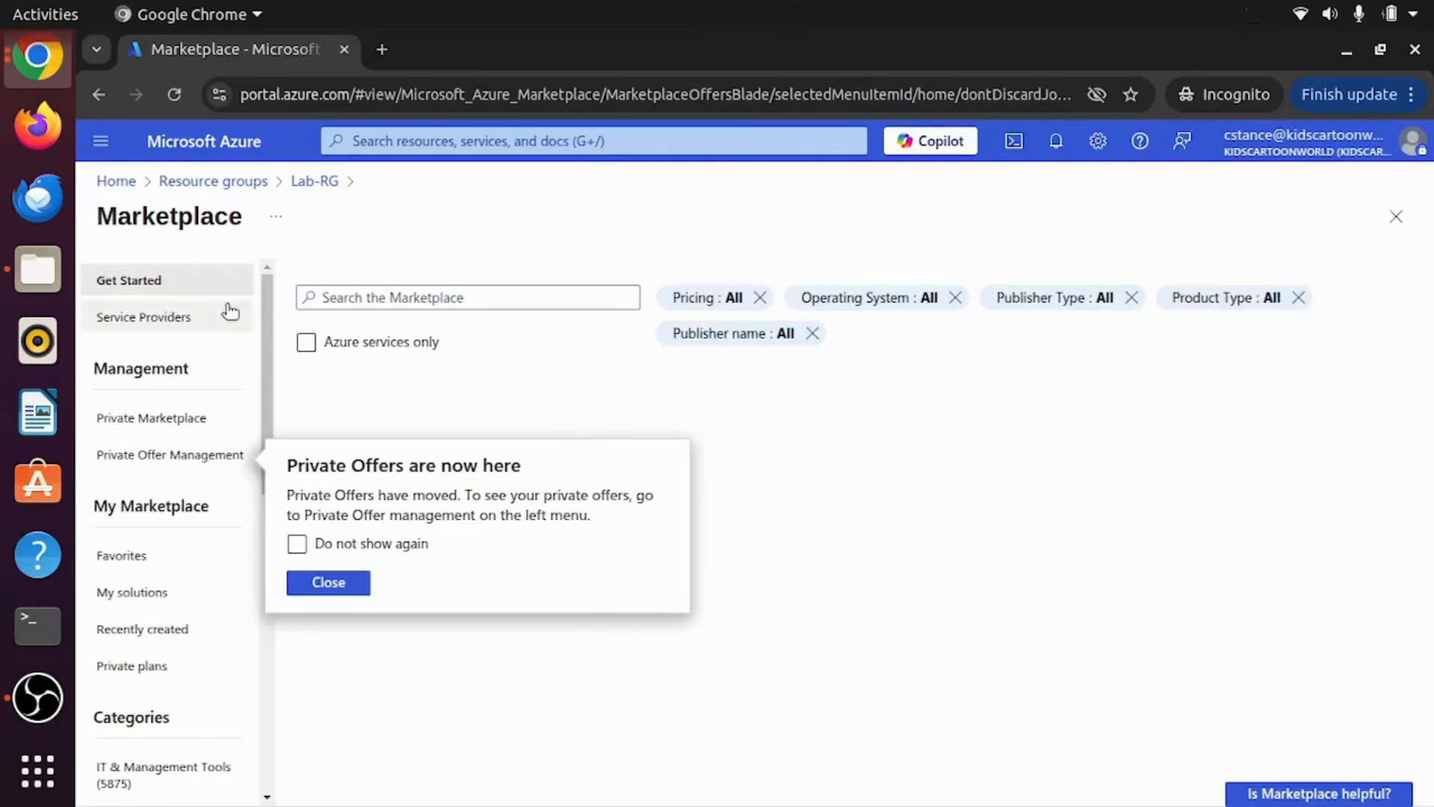
Step: Dismiss the popups, find Microsoft's Storage account in the Marketplace, and start creating one
{"action": "left_click", "coordinate": [374, 297]}
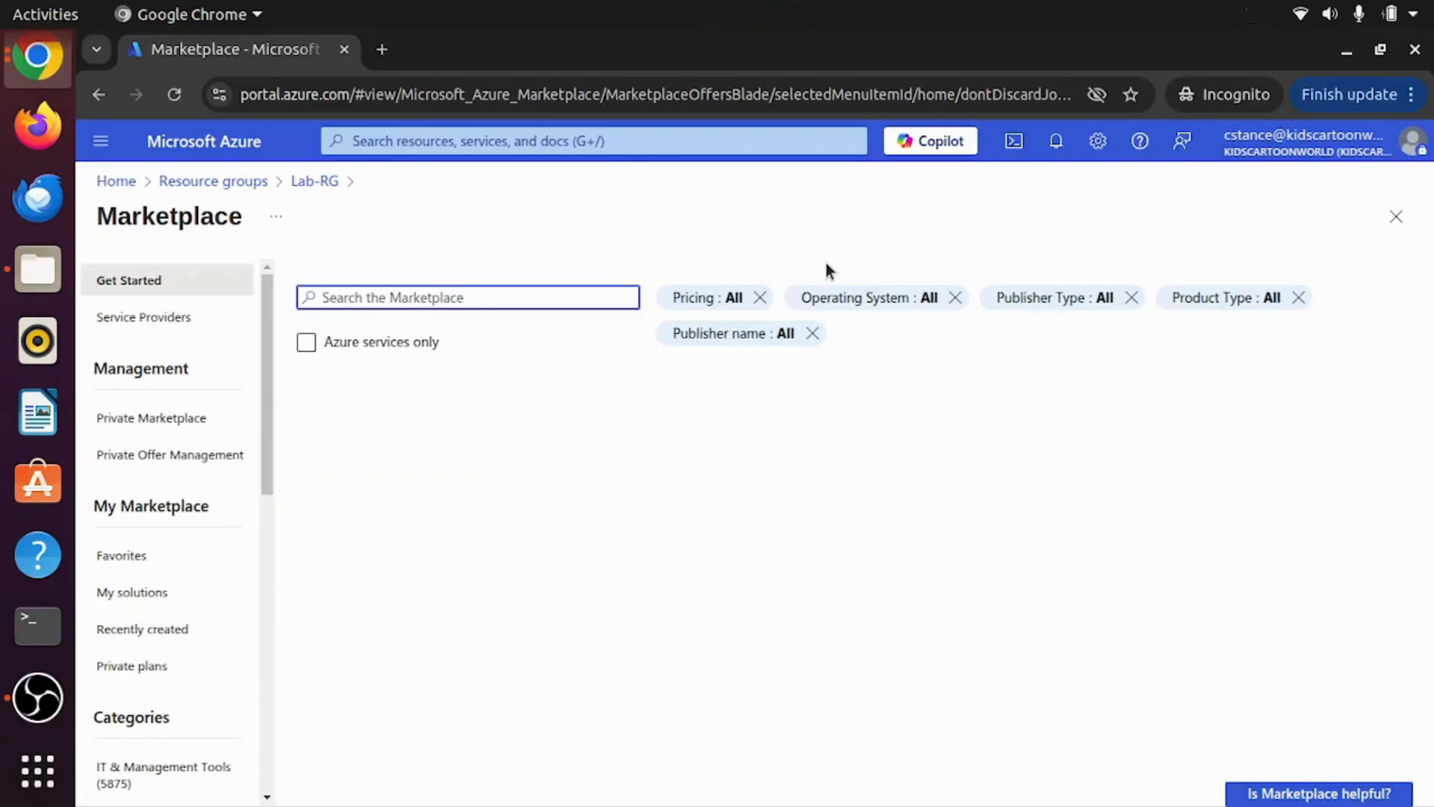
{"action": "type", "text": "stan"}
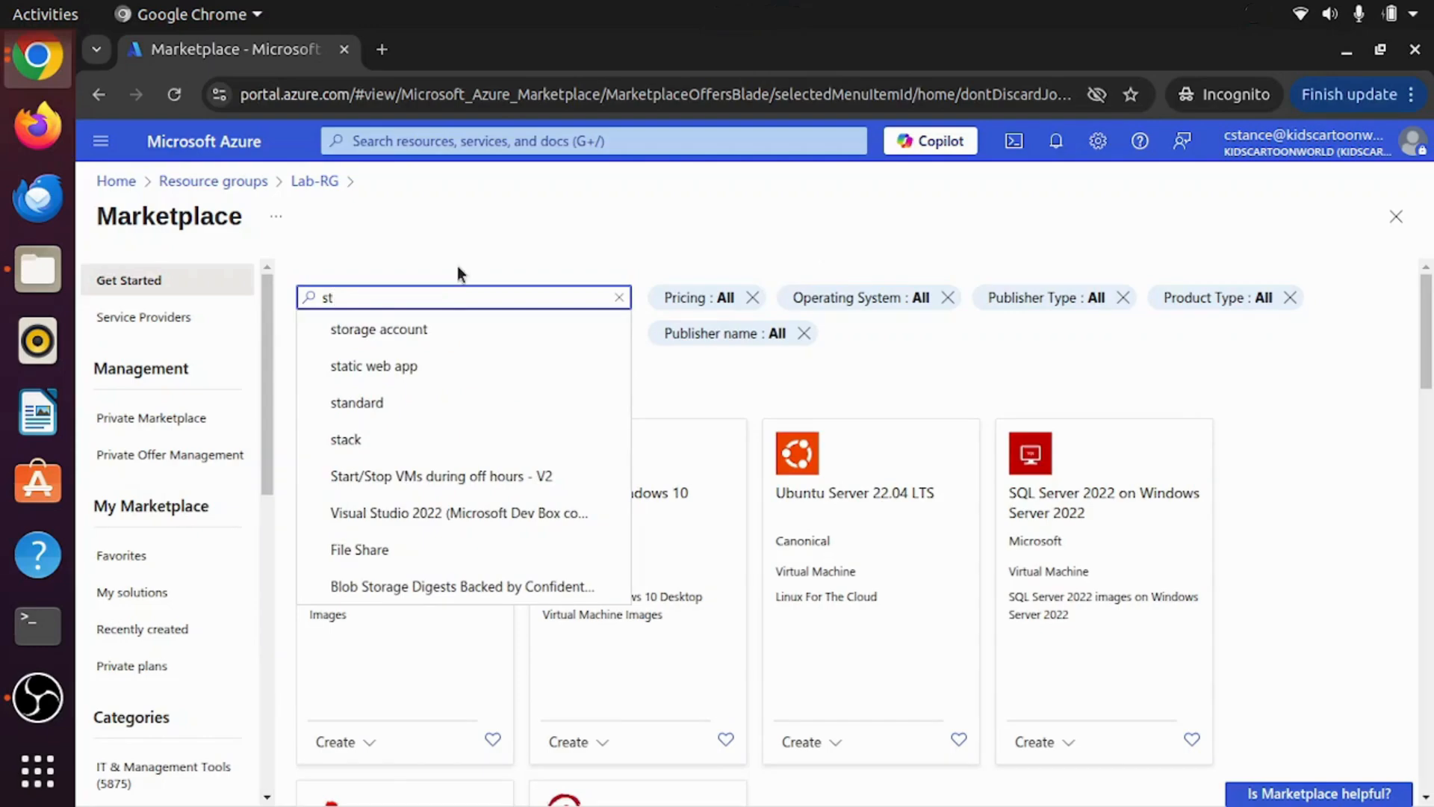
{"action": "left_click", "coordinate": [415, 334]}
{"action": "left_click", "coordinate": [417, 342]}
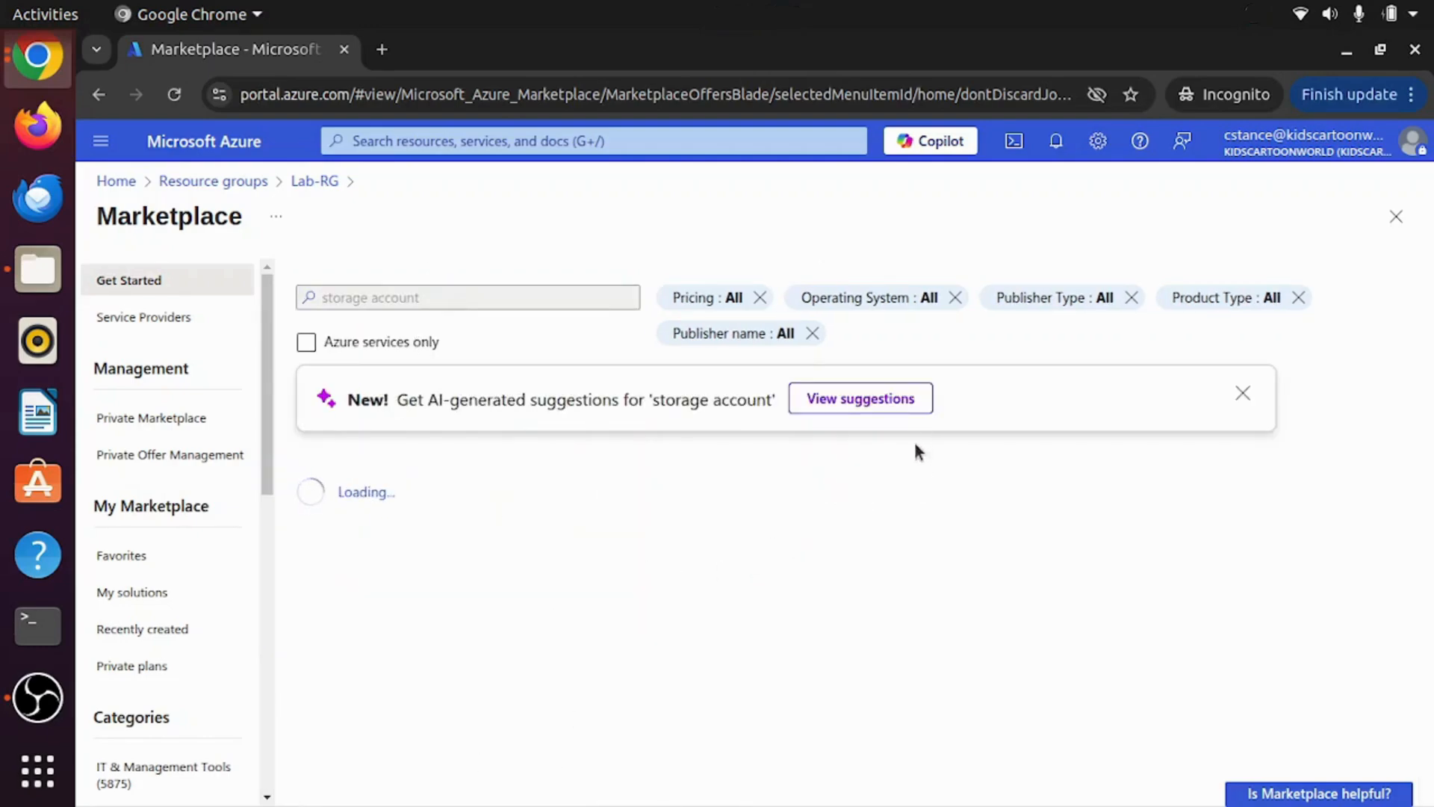
{"action": "left_click", "coordinate": [1241, 396]}
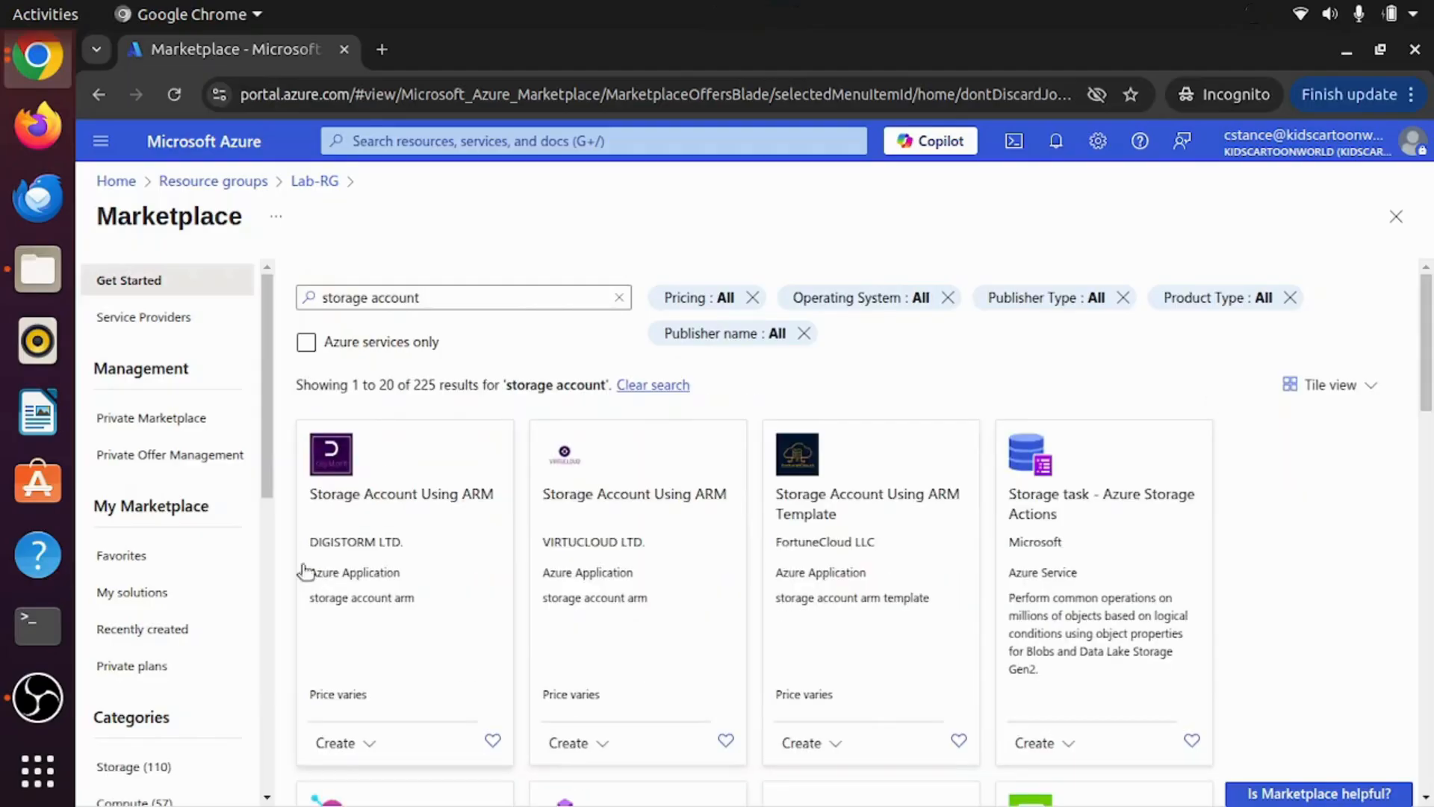
{"action": "scroll", "coordinate": [885, 686], "scroll_direction": "down", "scroll_amount": 3}
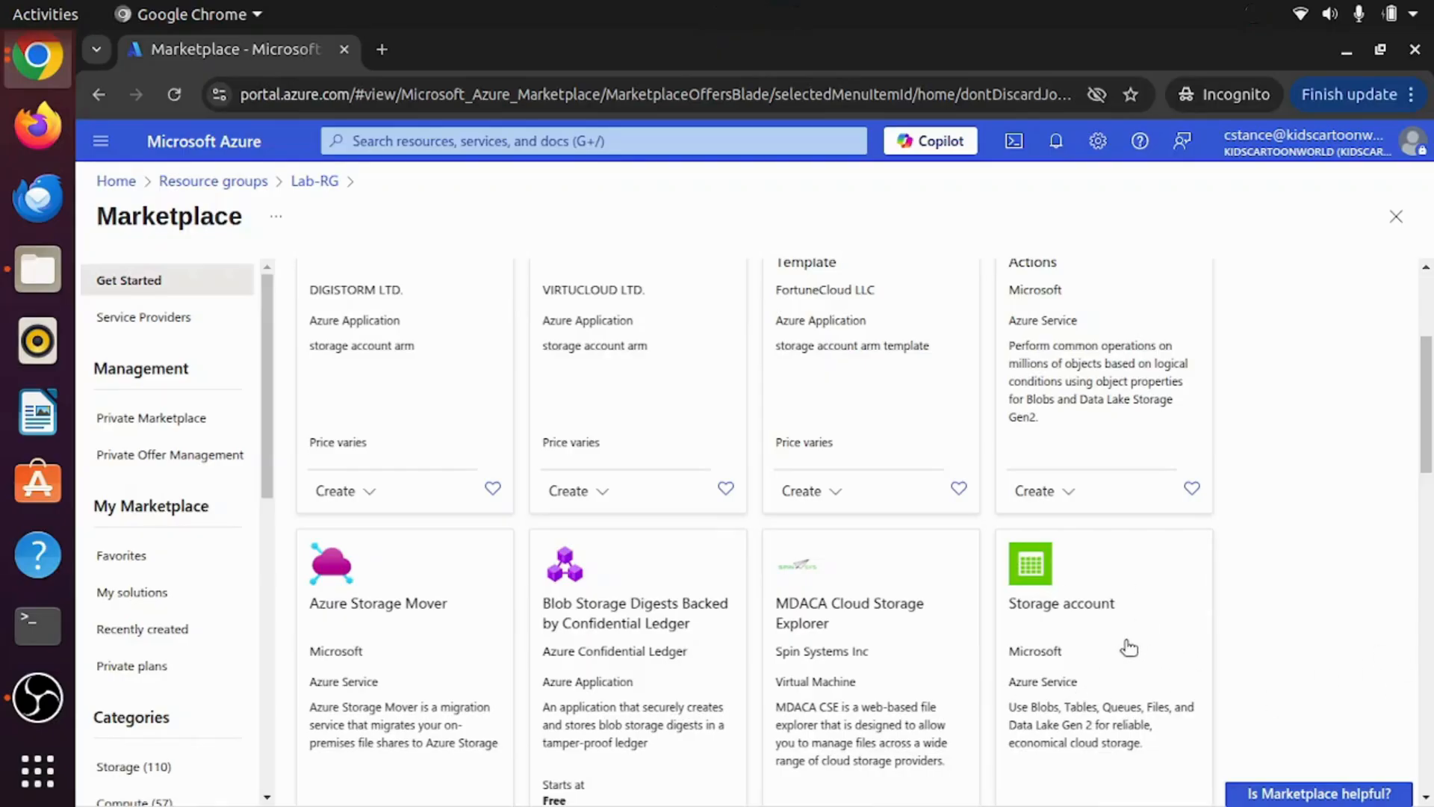
{"action": "scroll", "coordinate": [1127, 647], "scroll_direction": "down", "scroll_amount": 3}
{"action": "left_click", "coordinate": [1095, 660]}
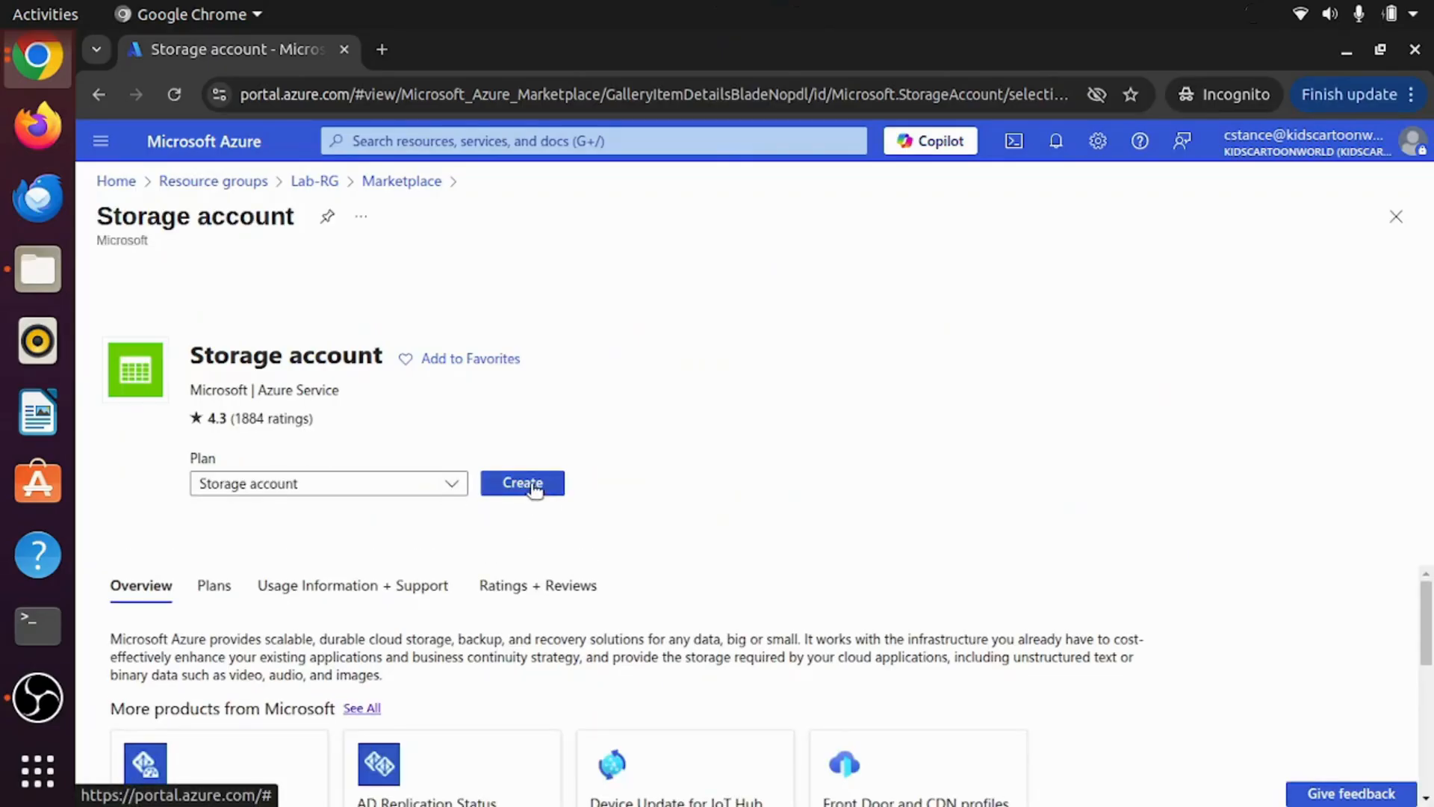
{"action": "left_click", "coordinate": [523, 483]}
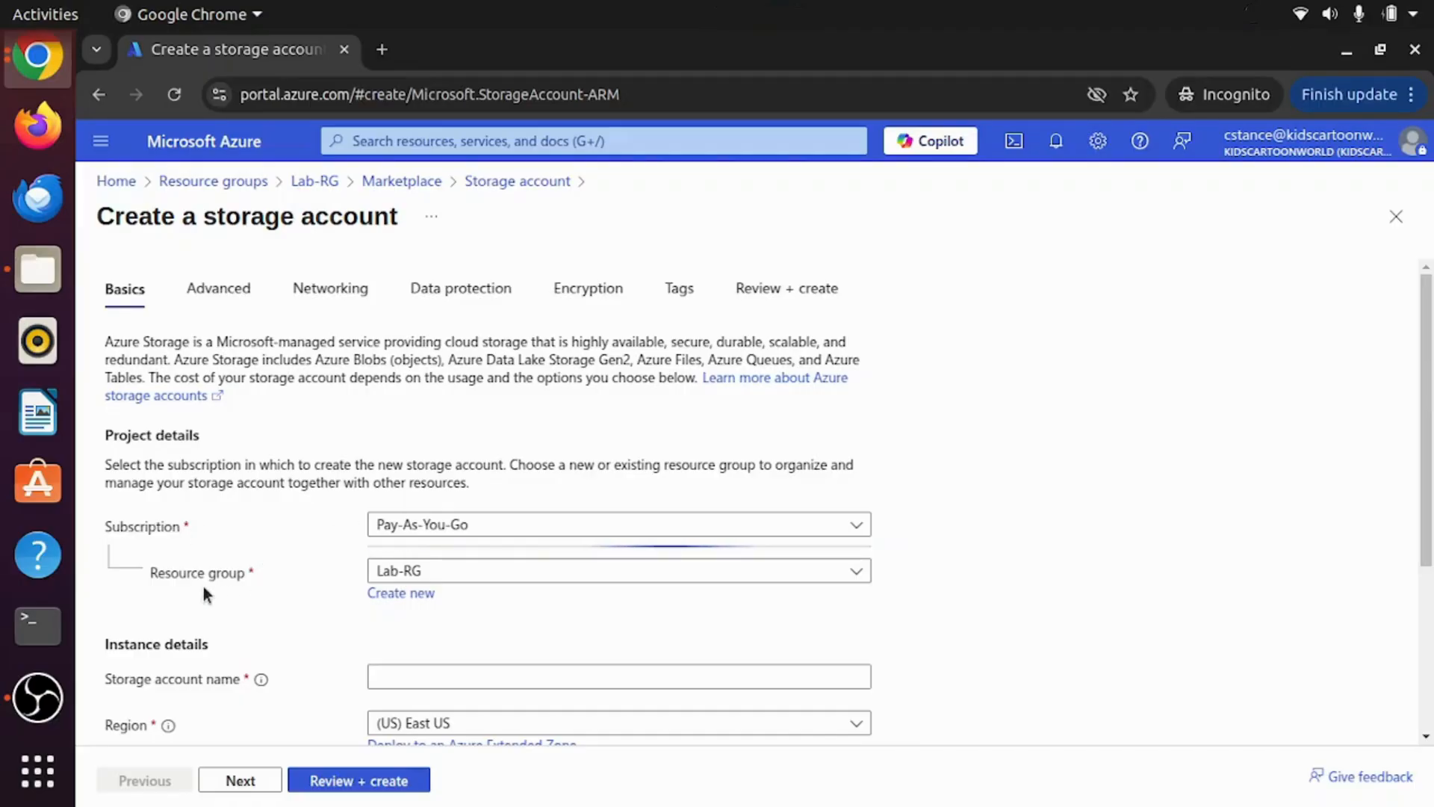
Step: Name the new storage account stgdemostorageaccount
{"action": "scroll", "coordinate": [263, 588], "scroll_direction": "down", "scroll_amount": 3}
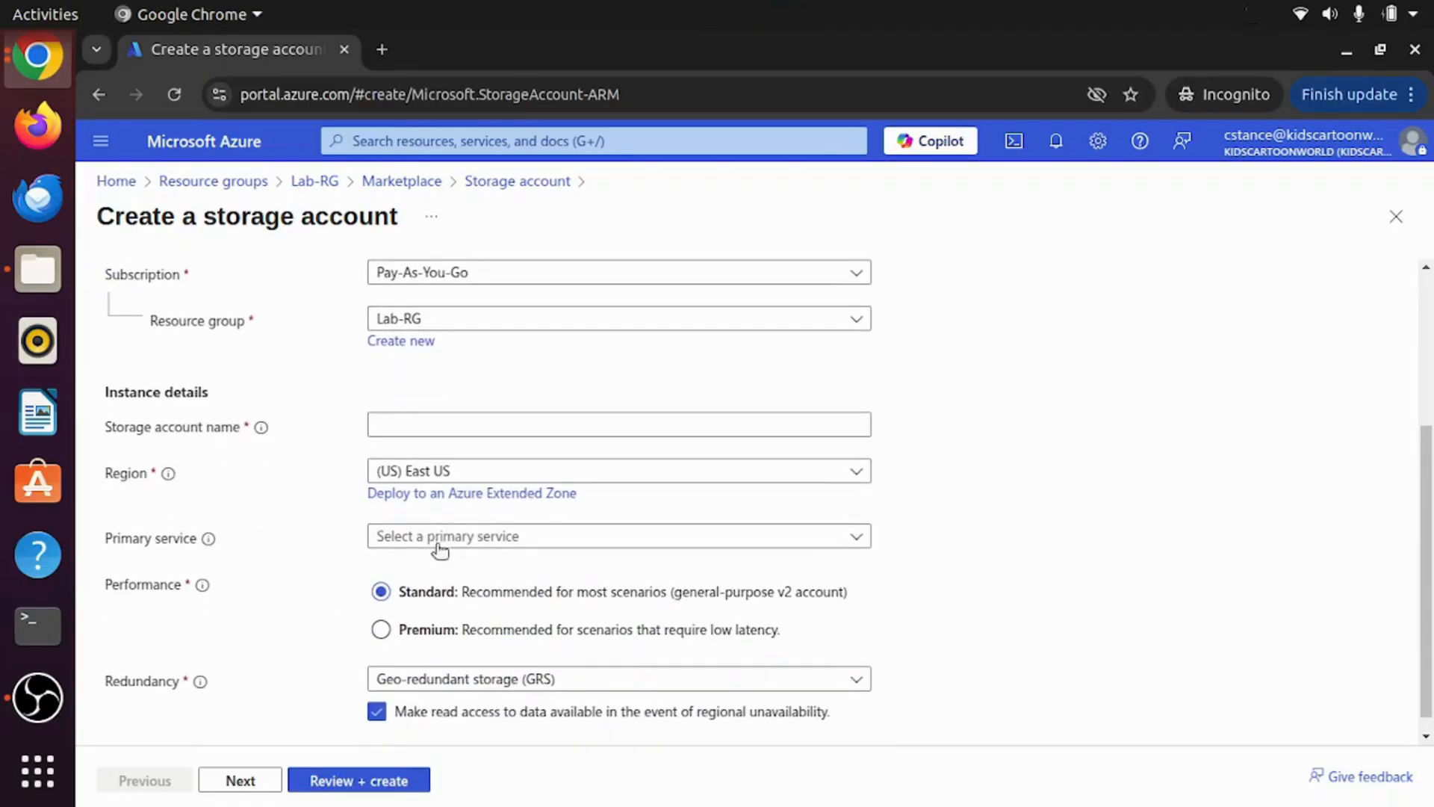
{"action": "left_click", "coordinate": [451, 424]}
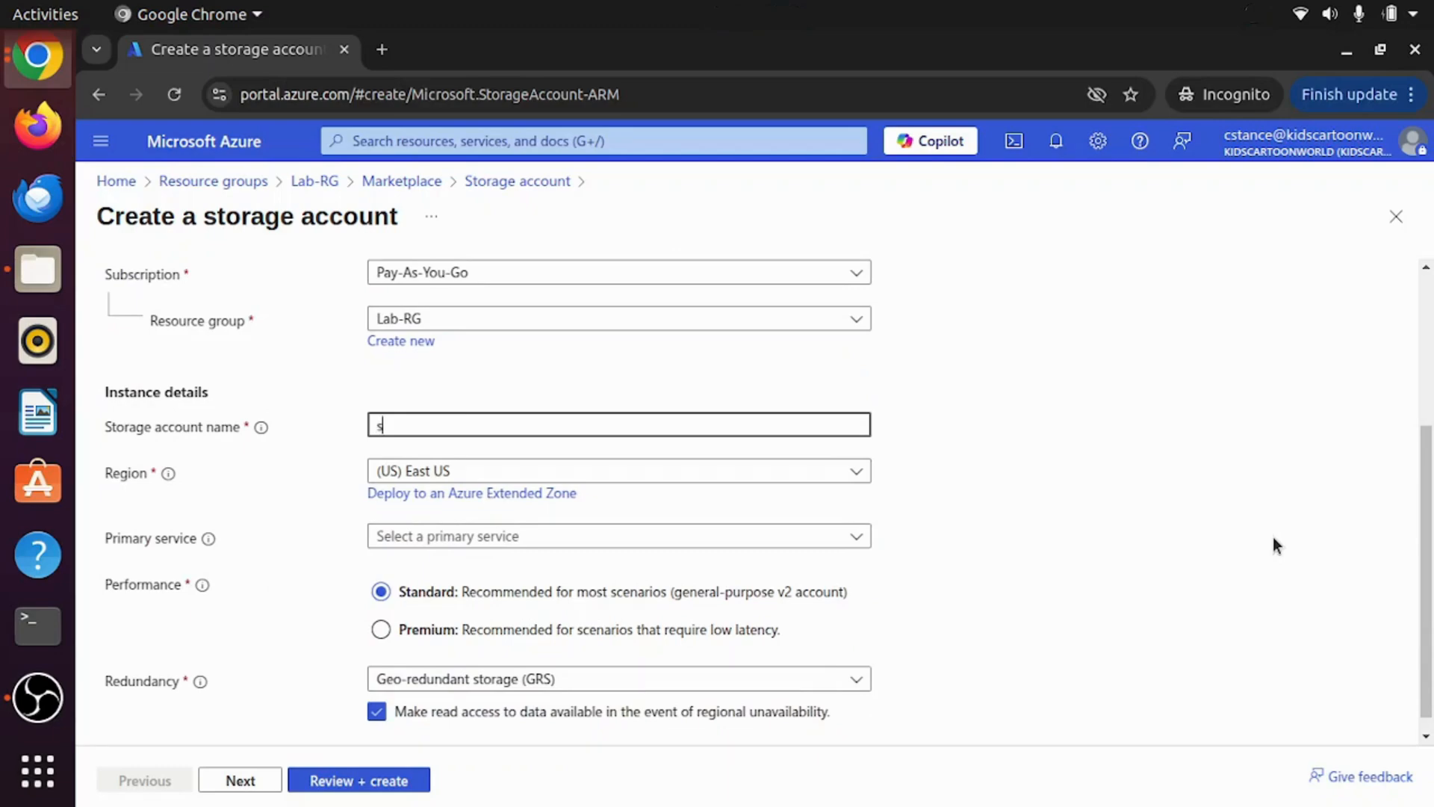
{"action": "type", "text": "stg"}
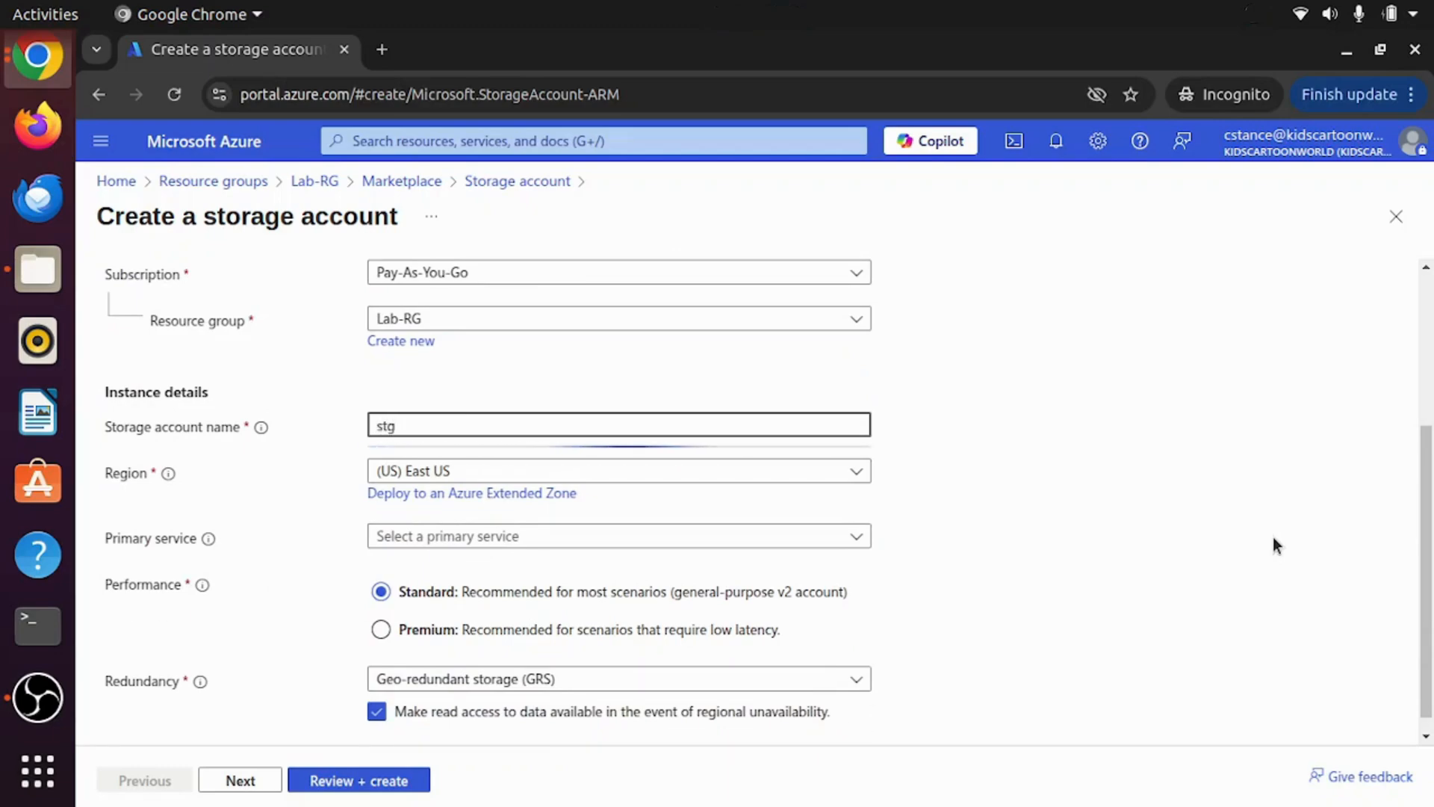
{"action": "type", "text": "demo"}
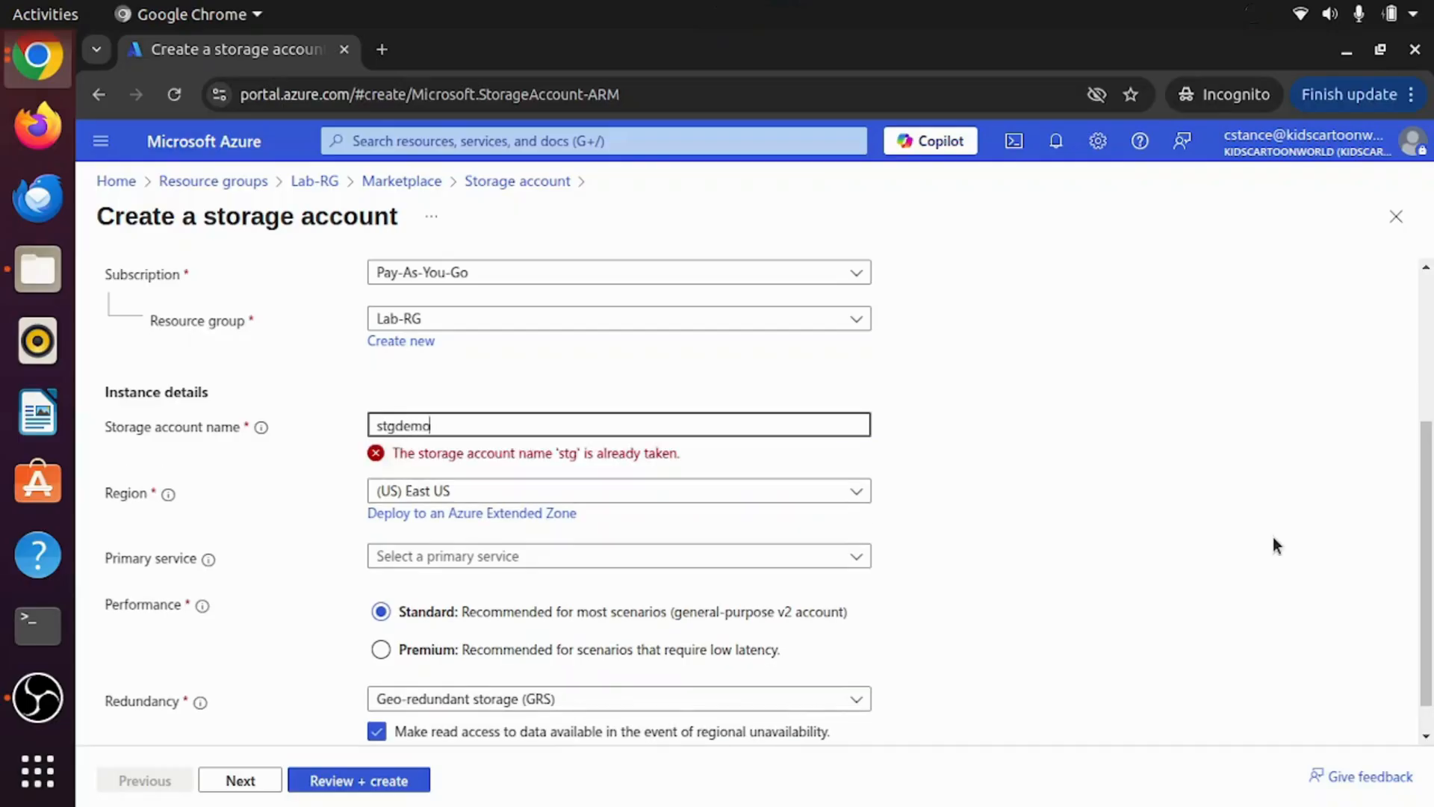
{"action": "type", "text": "storag"}
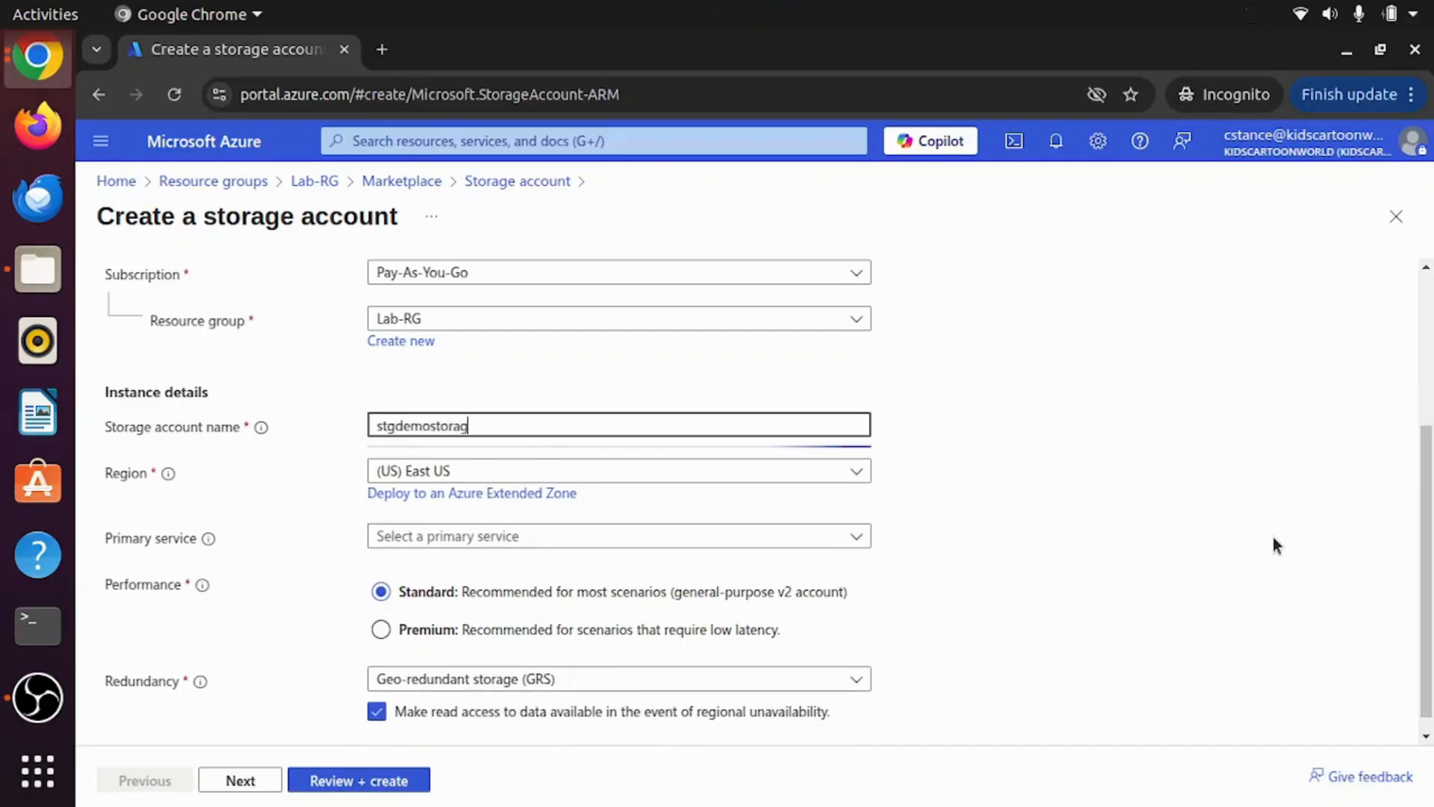
{"action": "type", "text": "eaccount"}
Step: Choose Azure Blob Storage as primary service and LRS redundancy, then run Review + create
{"action": "scroll", "coordinate": [742, 547], "scroll_direction": "down", "scroll_amount": 1}
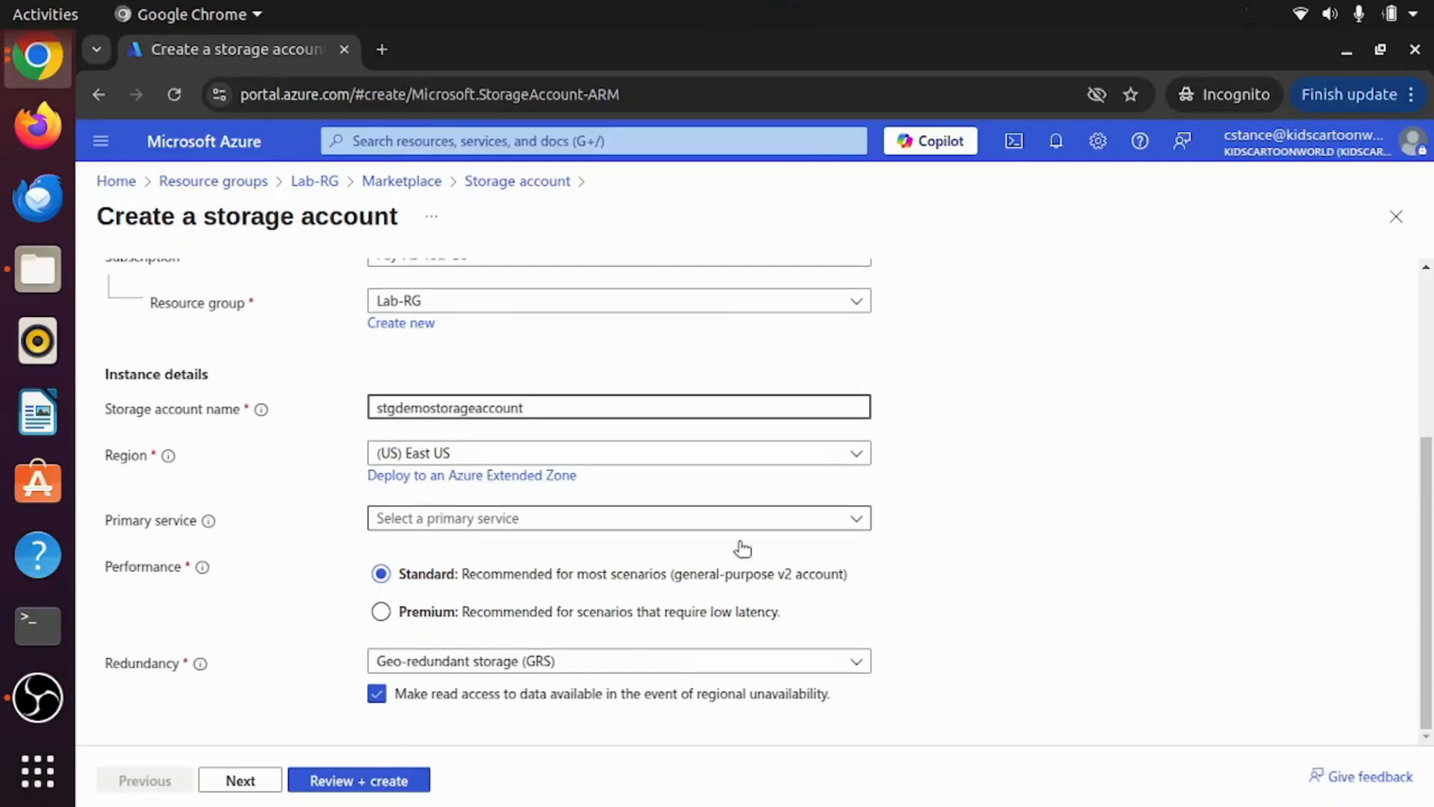
{"action": "left_click", "coordinate": [626, 517]}
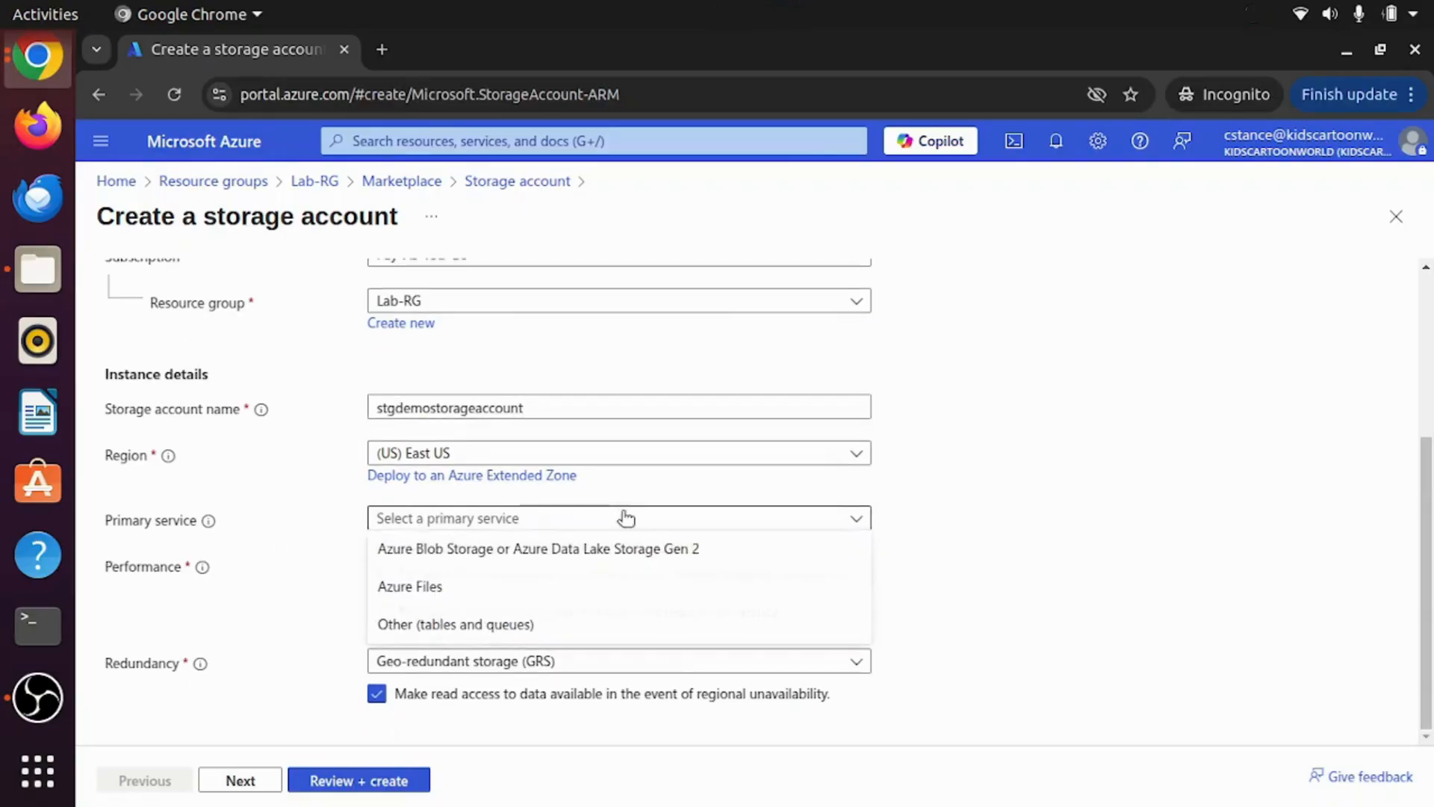
{"action": "left_click", "coordinate": [514, 552]}
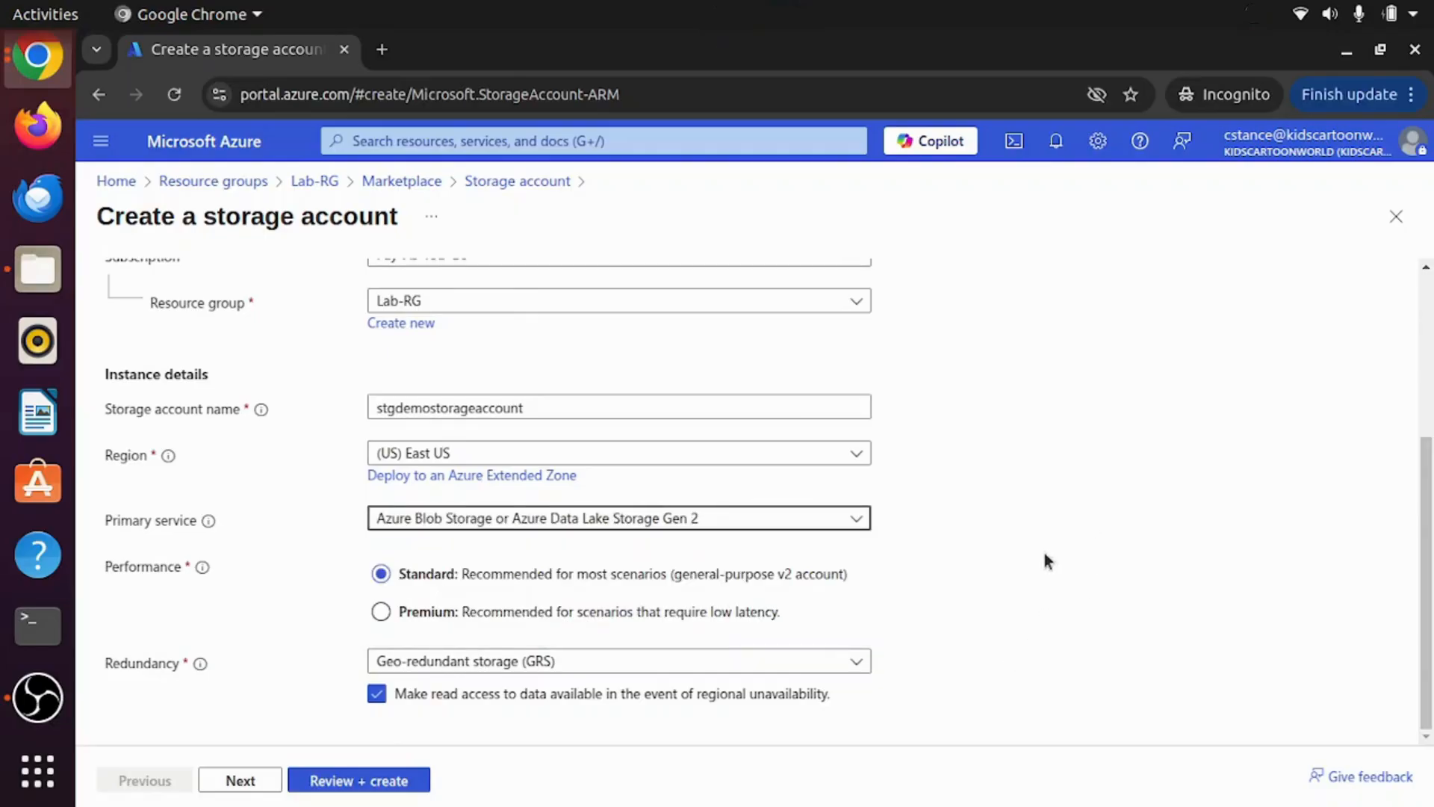
{"action": "left_click", "coordinate": [950, 518]}
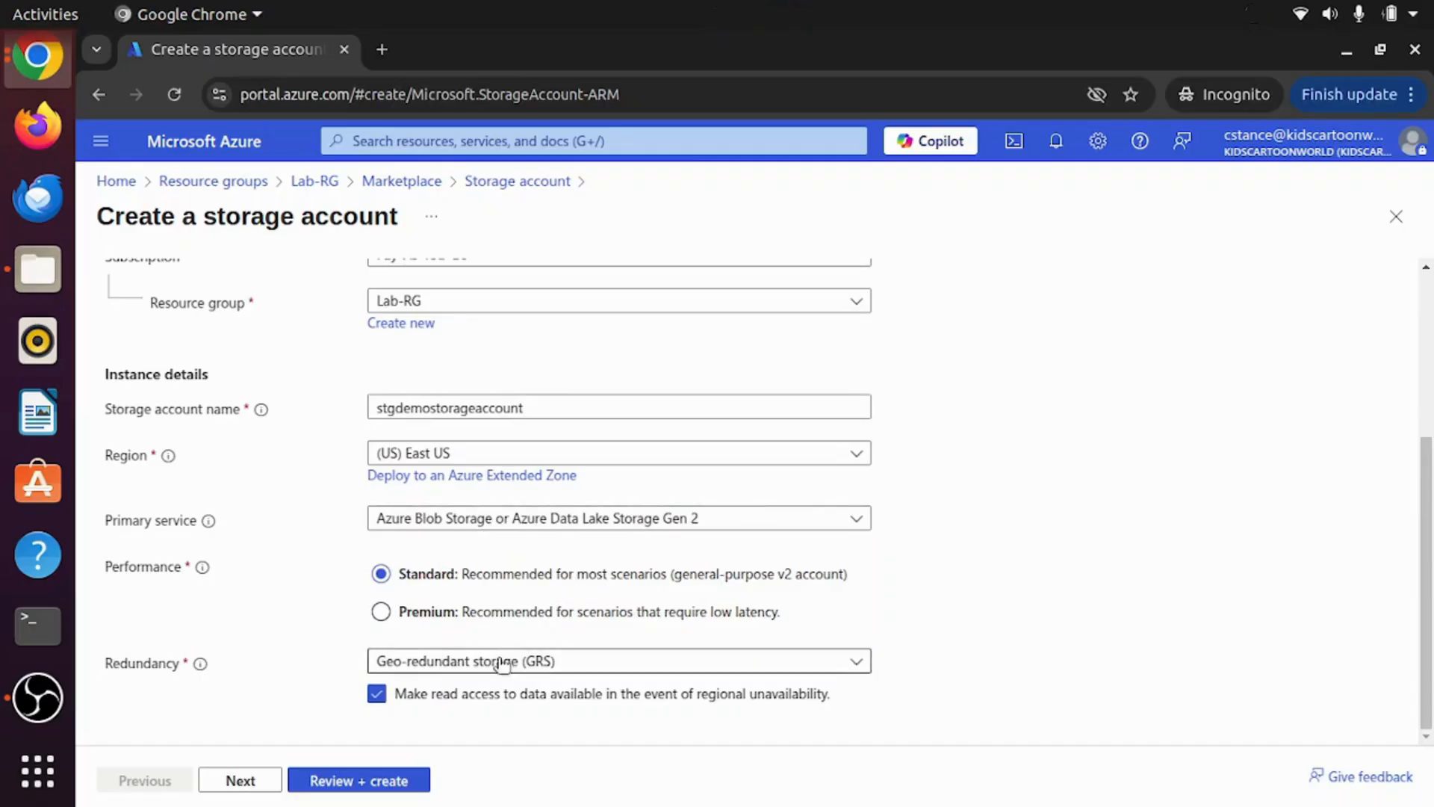
{"action": "left_click", "coordinate": [598, 661]}
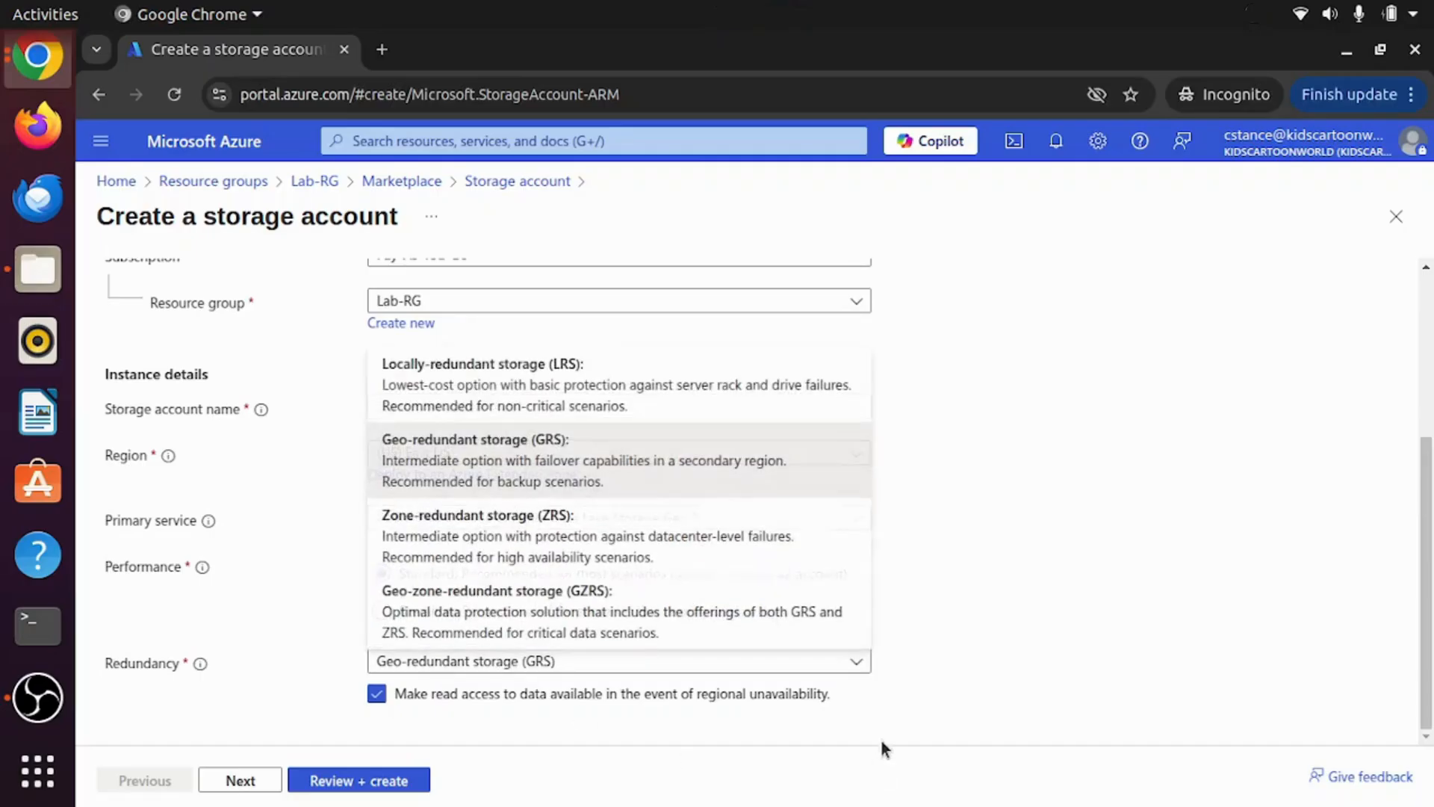
{"action": "left_click", "coordinate": [463, 396]}
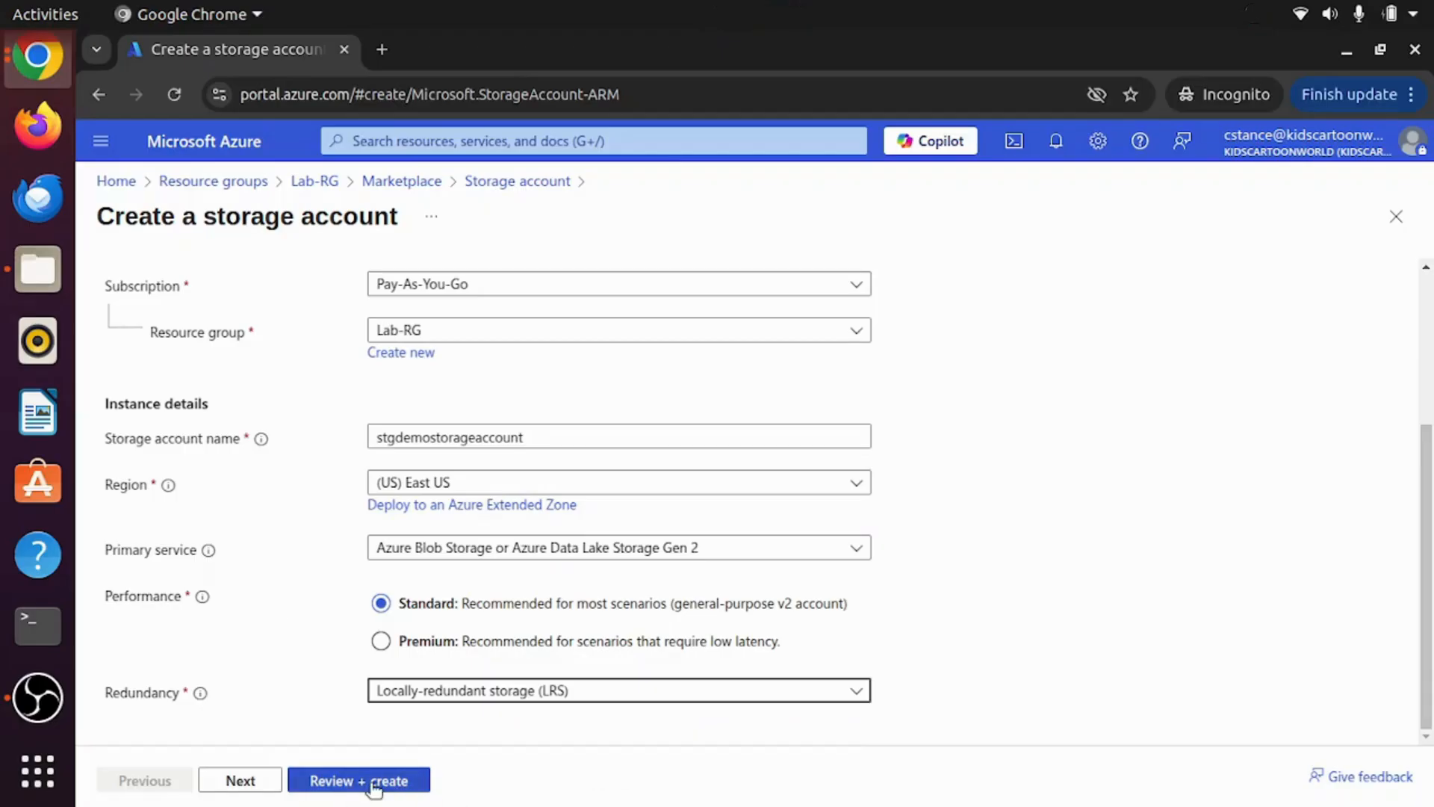
{"action": "left_click", "coordinate": [410, 788]}
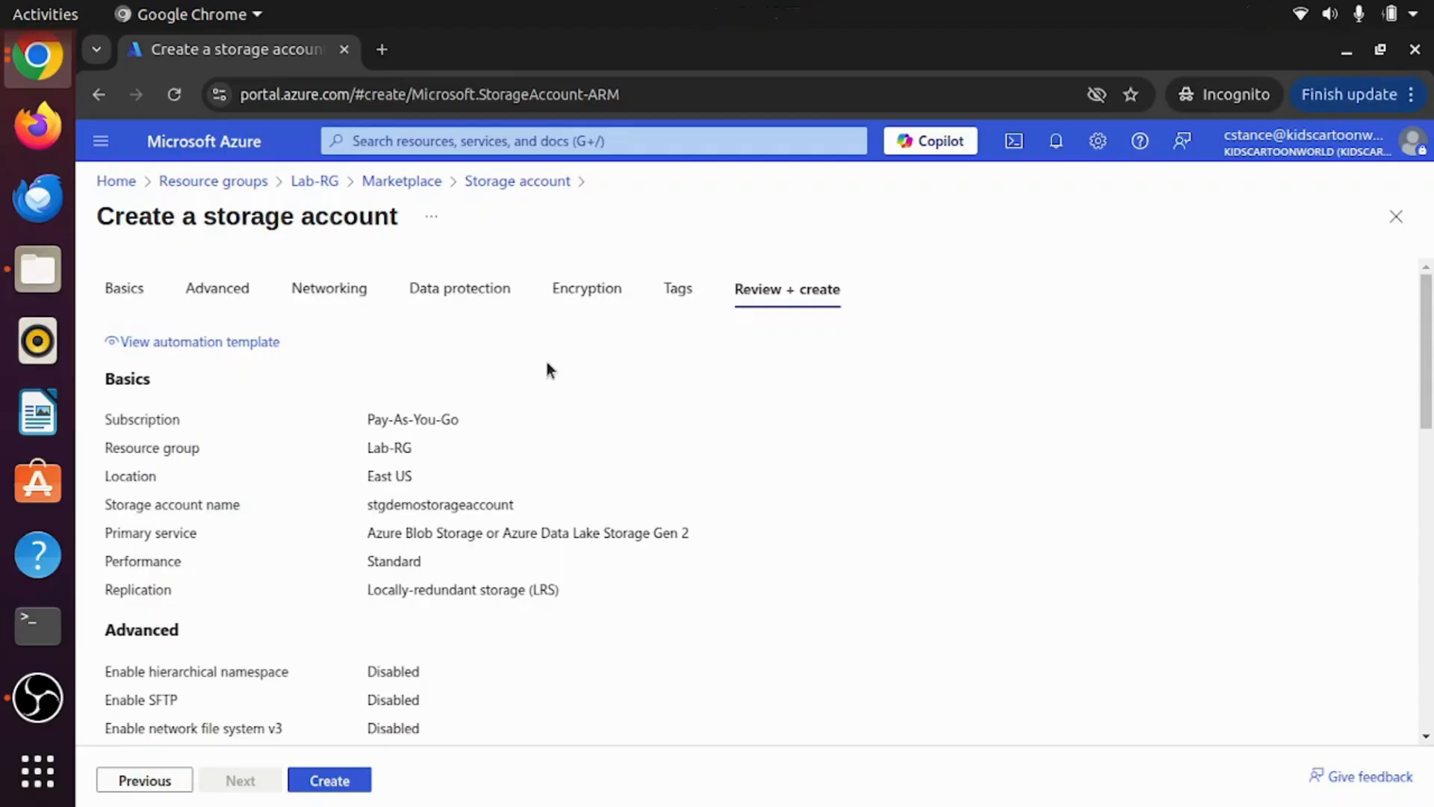
Step: Create the stgdemostorageaccount storage account and wait for the Lab-RG deployment to succeed
{"action": "left_click", "coordinate": [330, 779]}
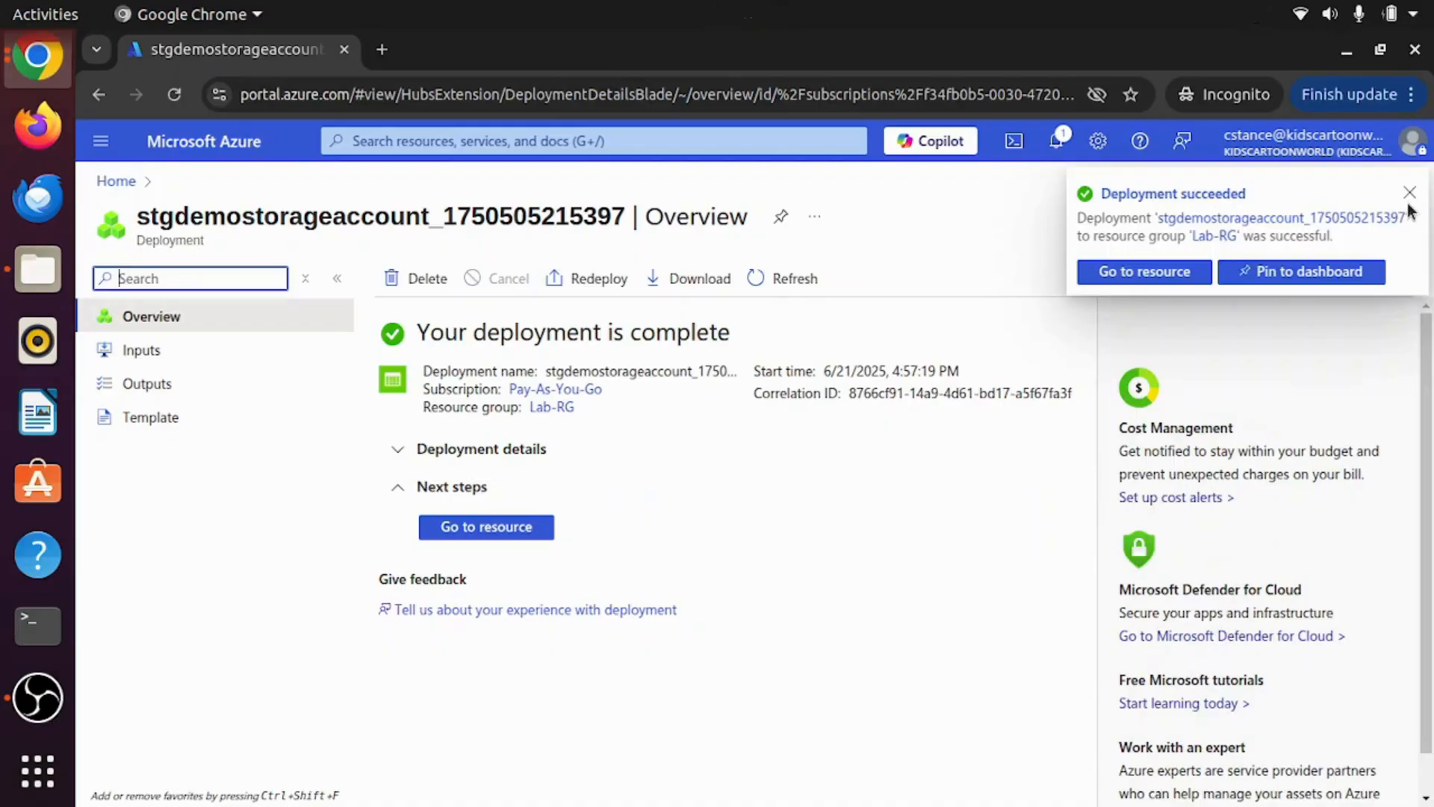
Step: Dismiss the Deployment succeeded notification and close the deployment overview
{"action": "left_click", "coordinate": [1410, 196]}
{"action": "left_click", "coordinate": [1402, 213]}
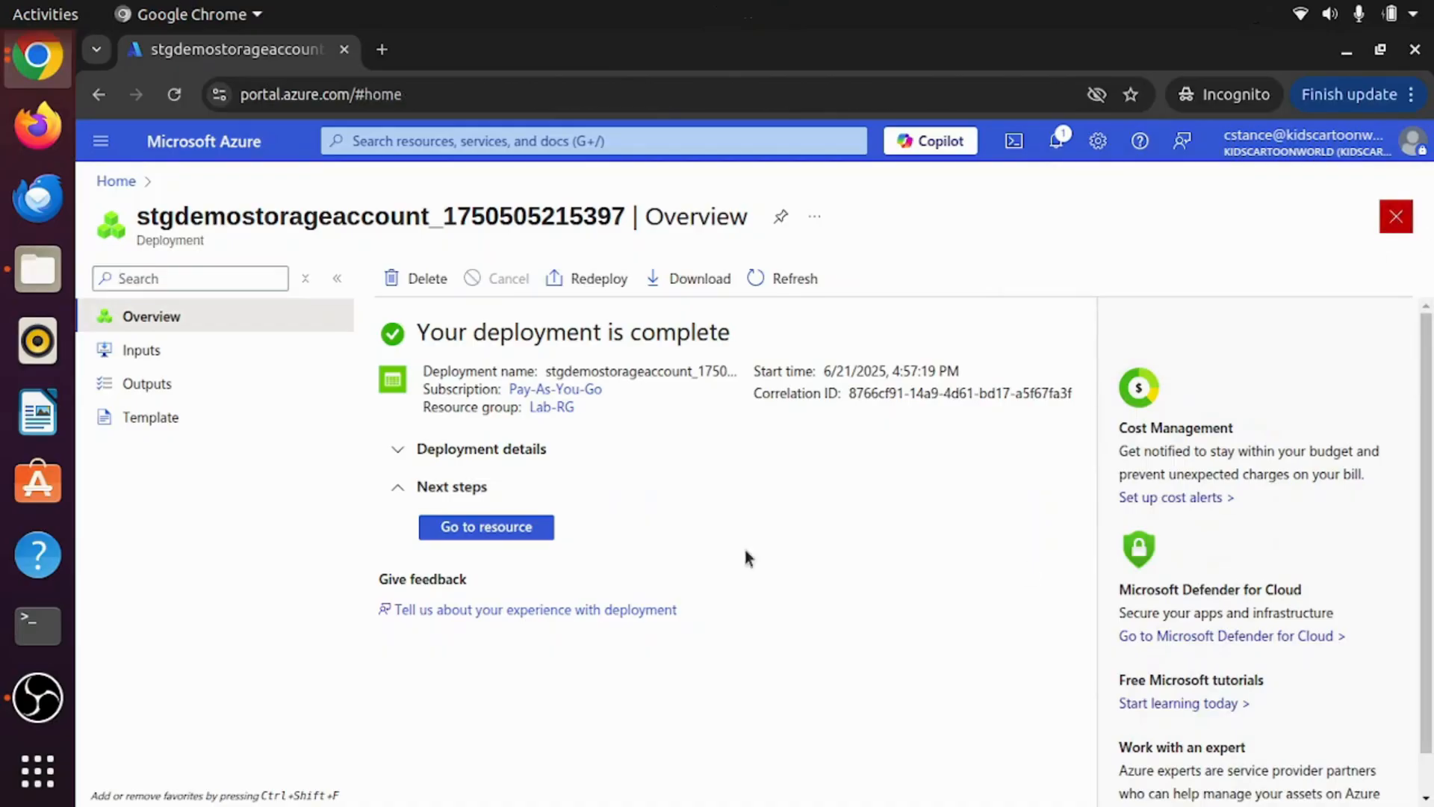